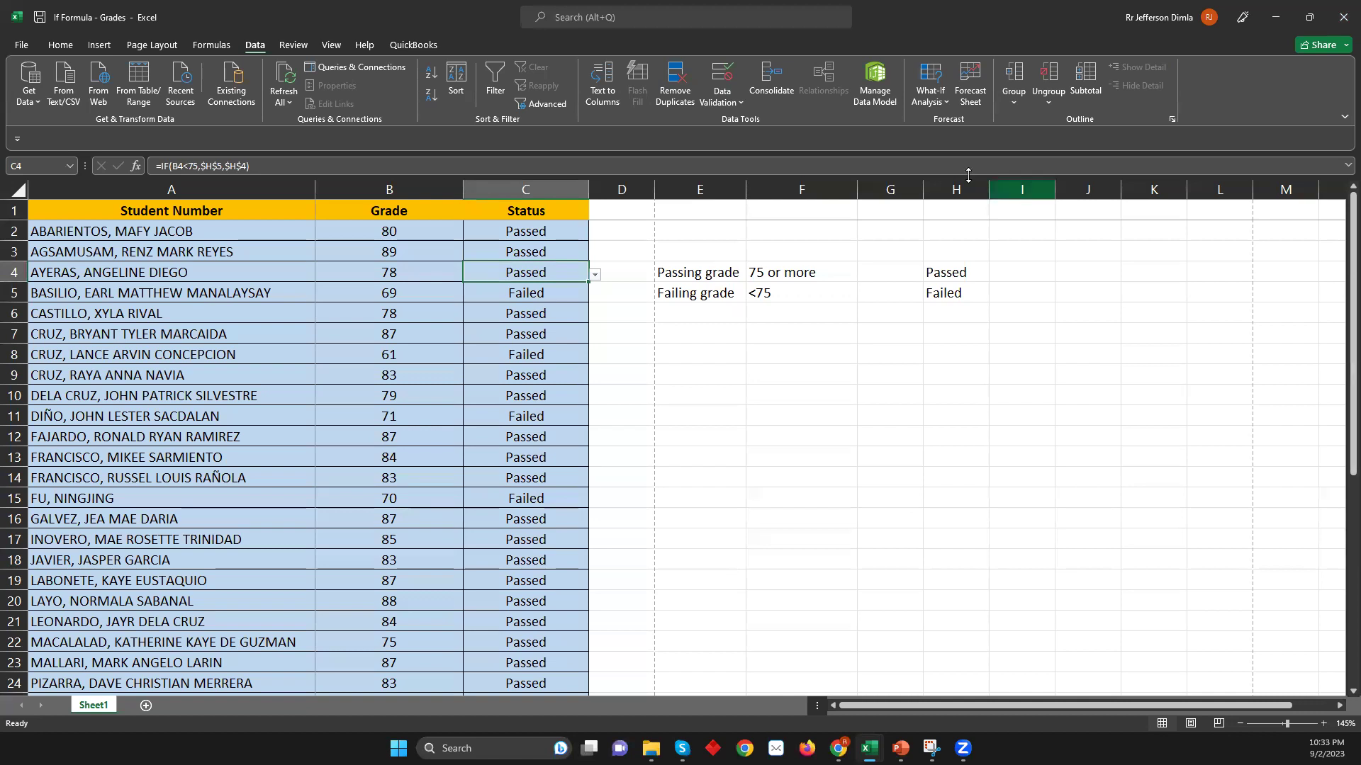
- Delete the existing results from the Status column
{"action": "left_click", "coordinate": [496, 236]}
{"action": "key", "text": "ctrl+shift+Down"}
{"action": "key", "text": "Delete"}
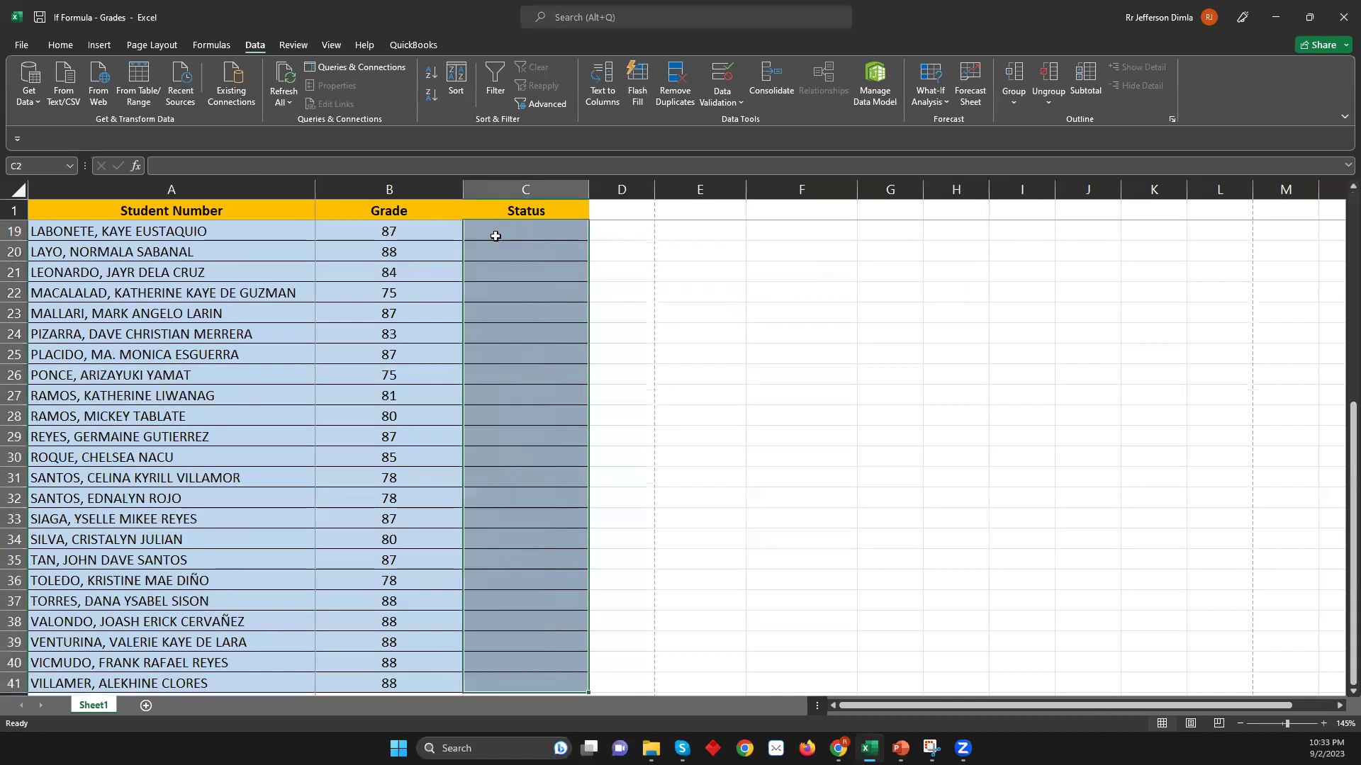
- Rename the first column heading from 'Student Number' to 'Student Name'
{"action": "key", "text": "ctrl+Up"}
{"action": "key", "text": "Left"}
{"action": "key", "text": "Left"}
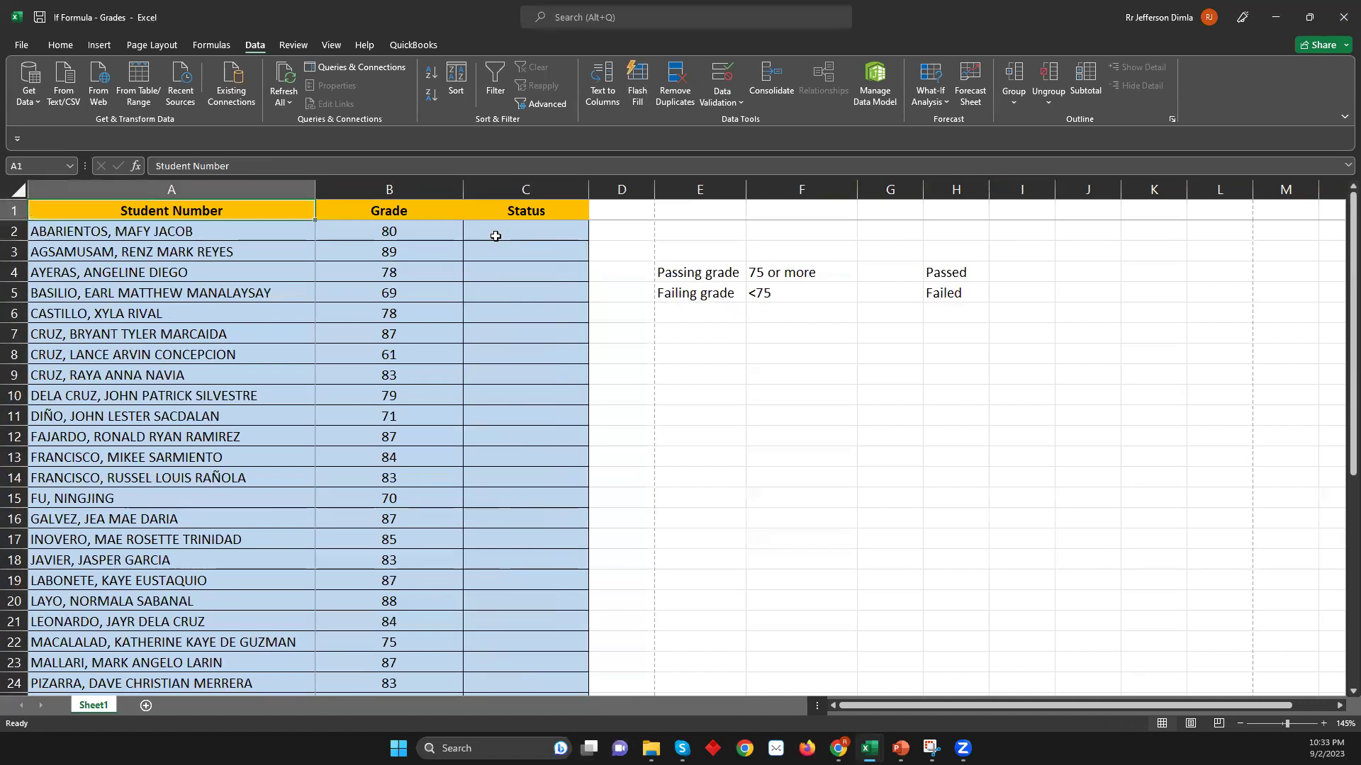
{"action": "key", "text": "F2"}
{"action": "key", "text": "BackSpace"}
{"action": "type", "text": "Name"}
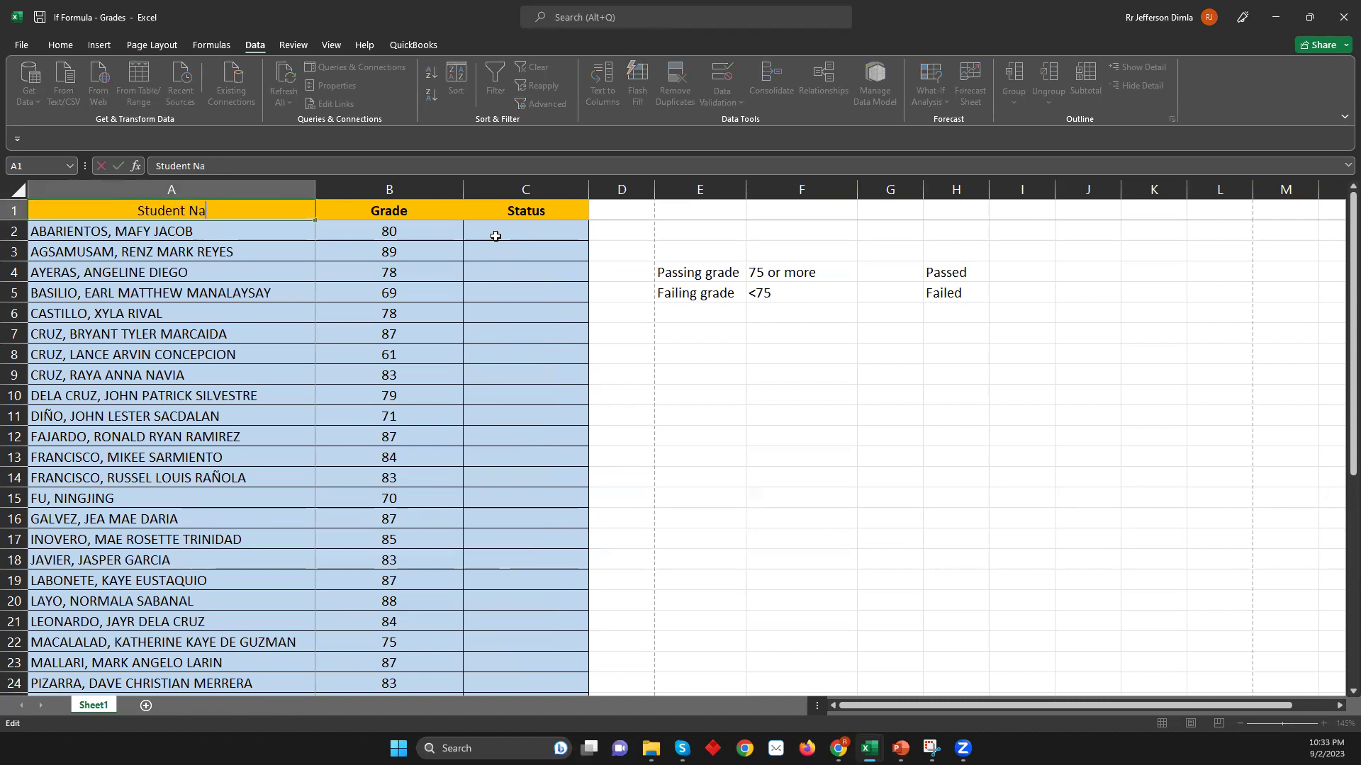
{"action": "key", "text": "Return"}
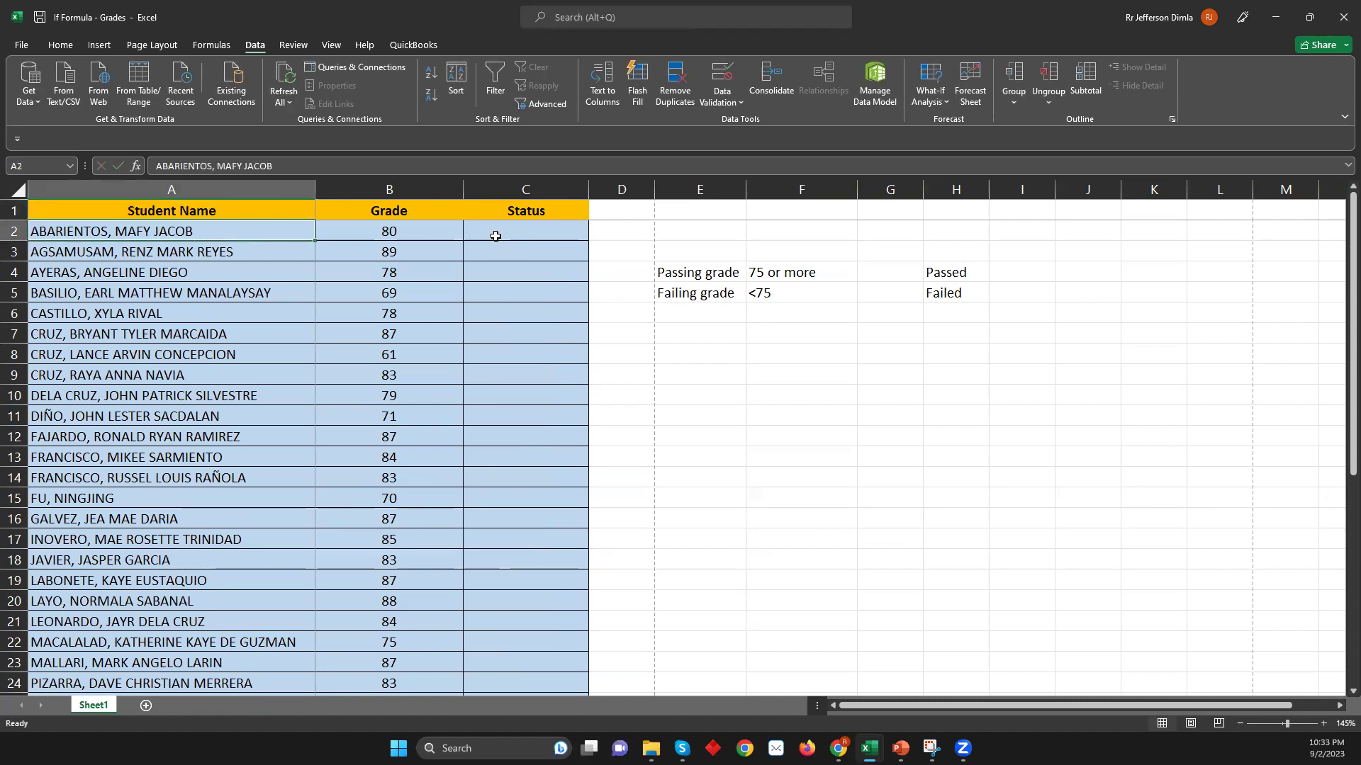
{"action": "key", "text": "Tab"}
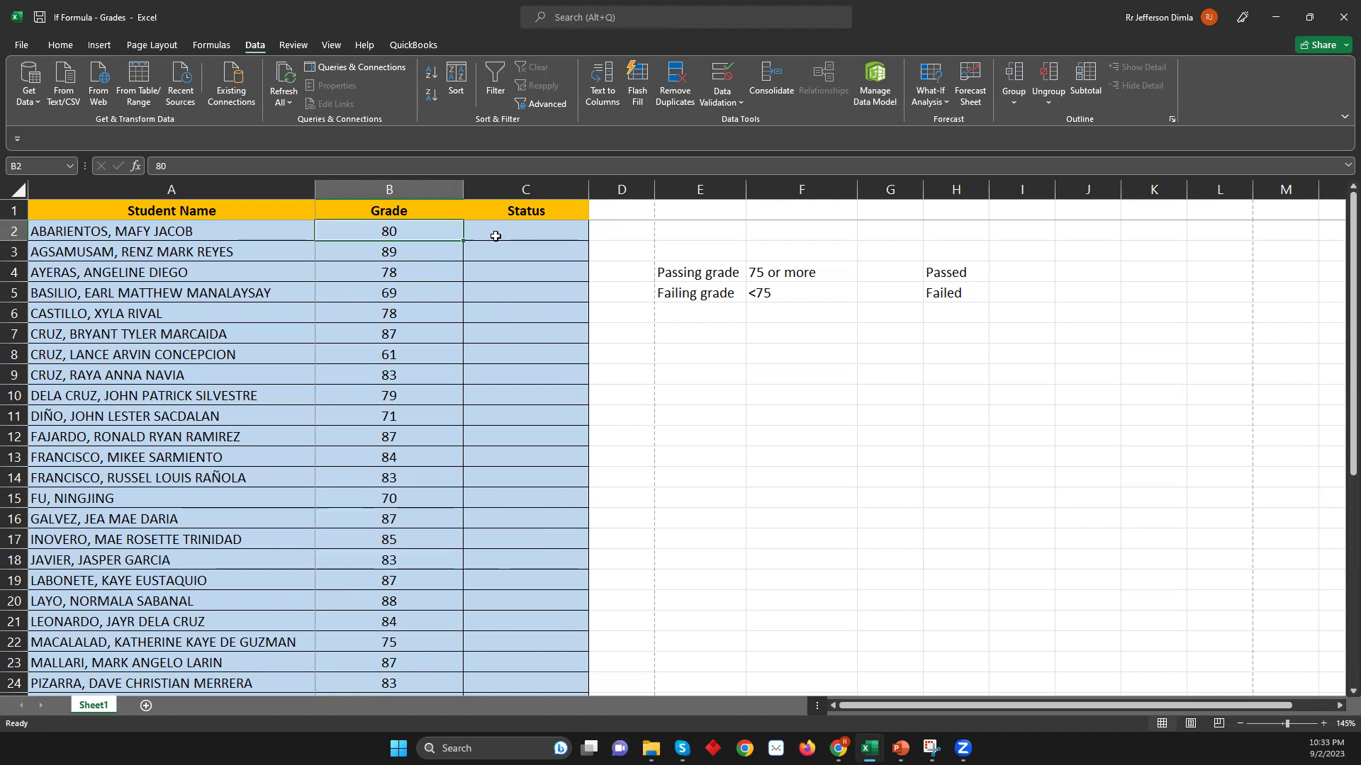
{"action": "left_click", "coordinate": [500, 229]}
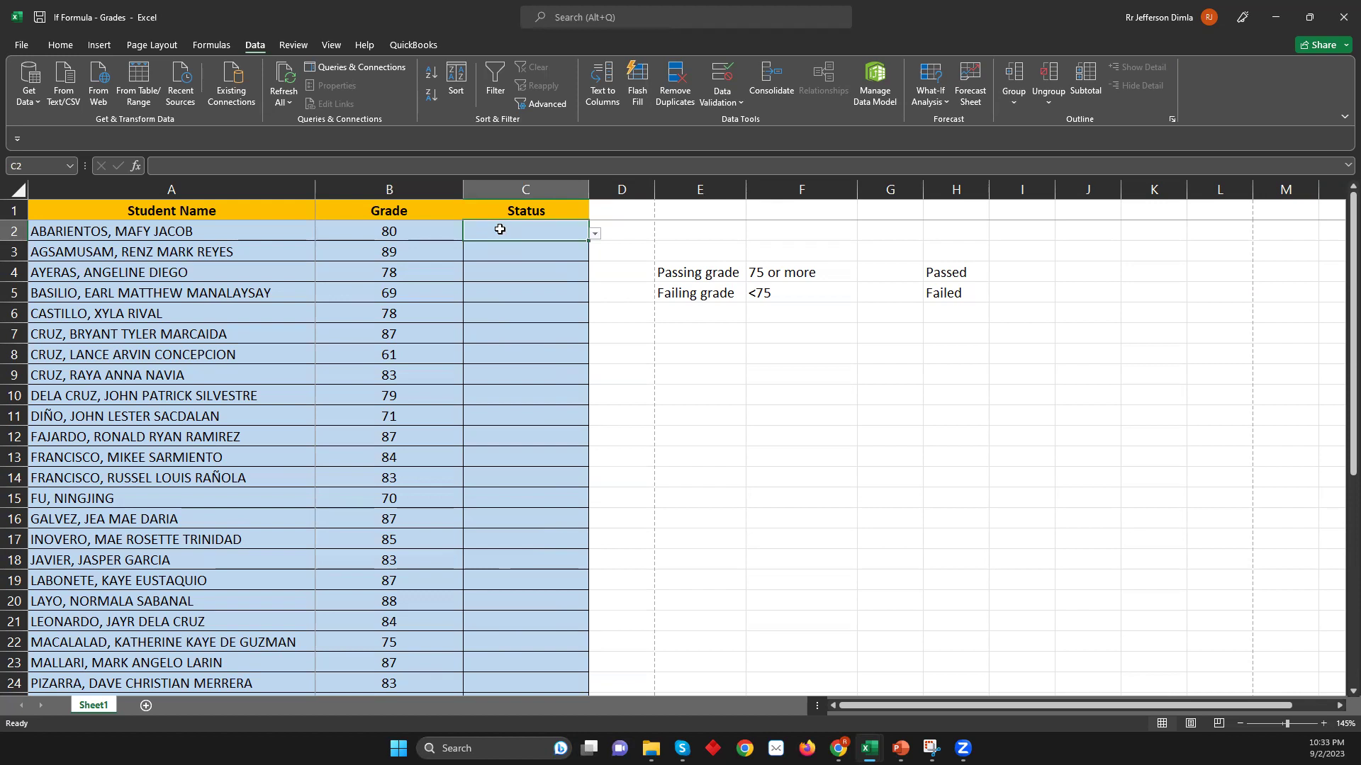
{"action": "key", "text": "Down"}
{"action": "key", "text": "Left"}
{"action": "key", "text": "ctrl+c"}
{"action": "key", "text": "Right"}
{"action": "key", "text": "Up"}
{"action": "key", "text": "Return"}
{"action": "left_click", "coordinate": [499, 229]}
{"action": "key", "text": "ctrl+c"}
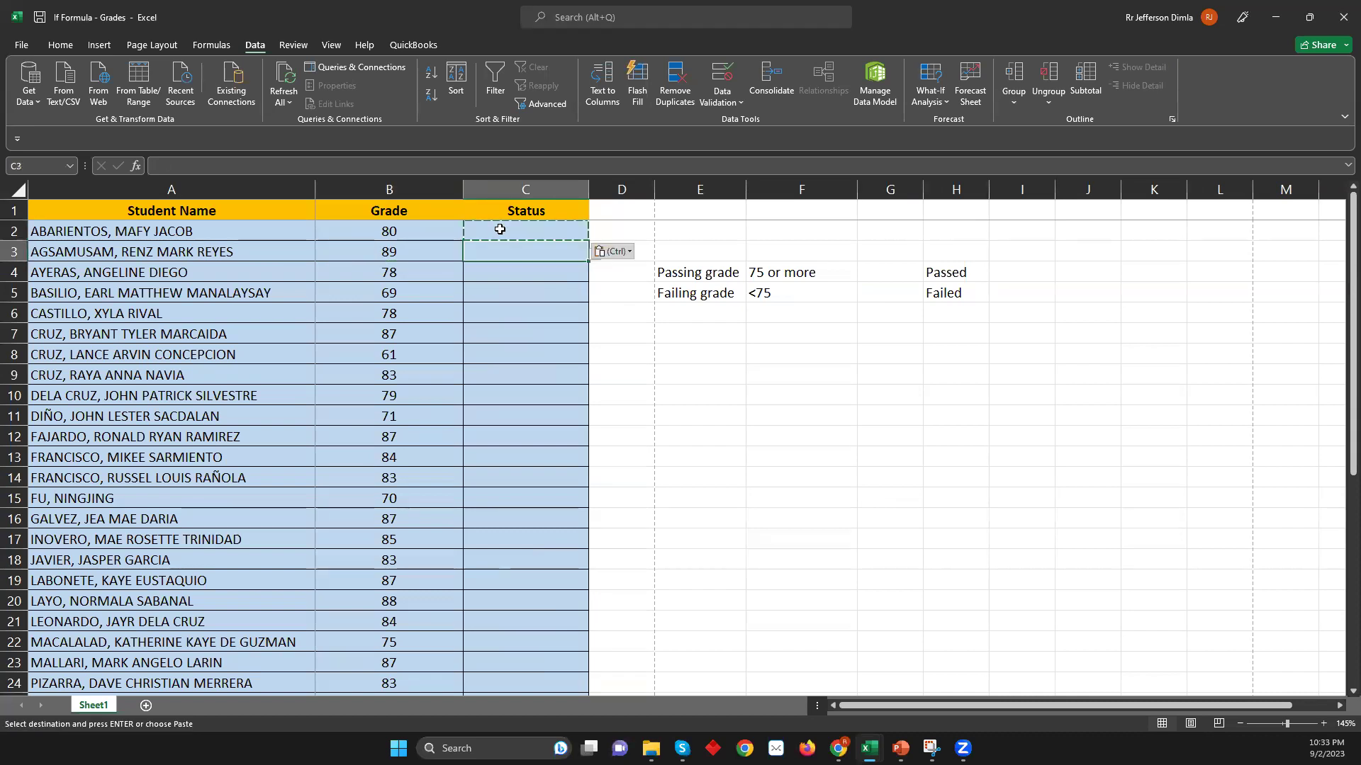
{"action": "key", "text": "Down"}
{"action": "key", "text": "ctrl+shift+Down"}
{"action": "key", "text": "ctrl+shift+Up"}
{"action": "key", "text": "shift+Down"}
{"action": "key", "text": "shift+Down"}
{"action": "key", "text": "shift+Down"}
{"action": "key", "text": "shift+Down"}
{"action": "key", "text": "shift+Down"}
{"action": "key", "text": "Escape"}
{"action": "key", "text": "ctrl+Up"}
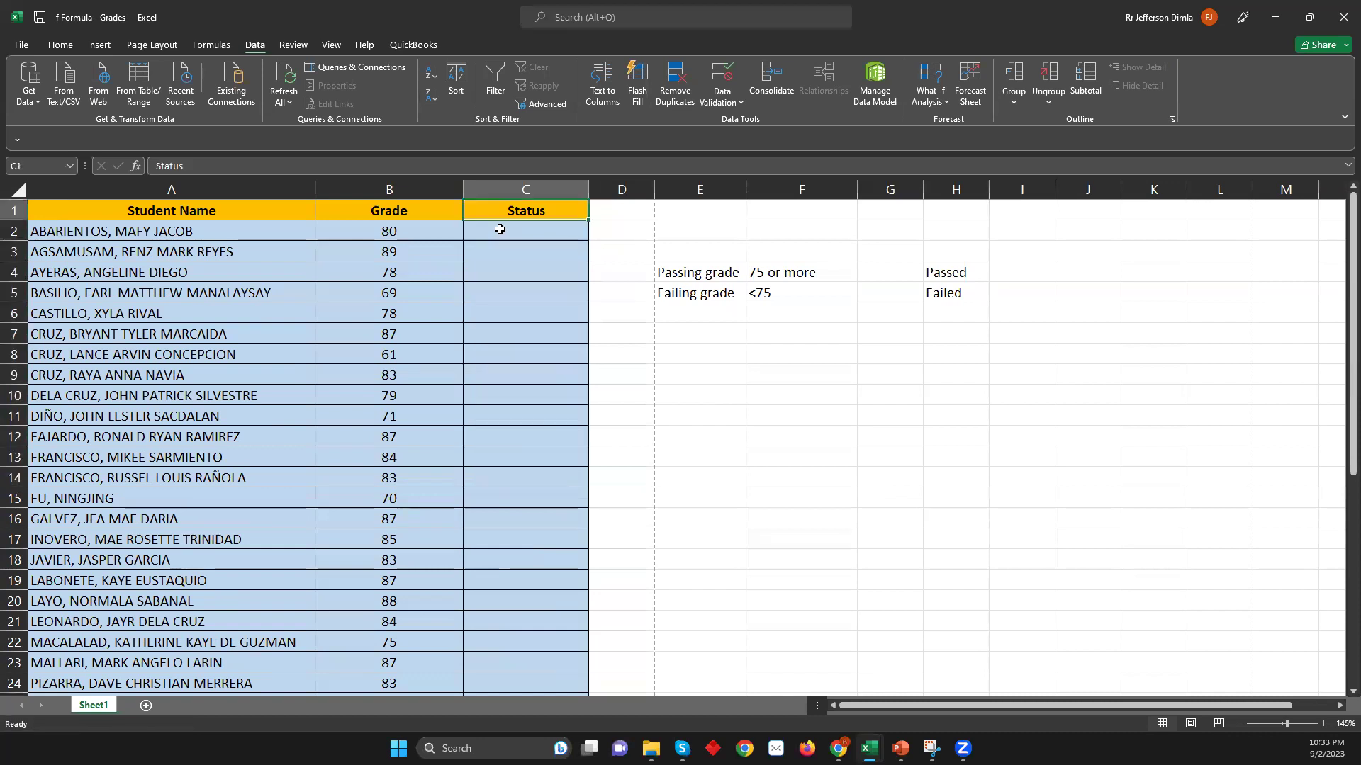
{"action": "key", "text": "Down"}
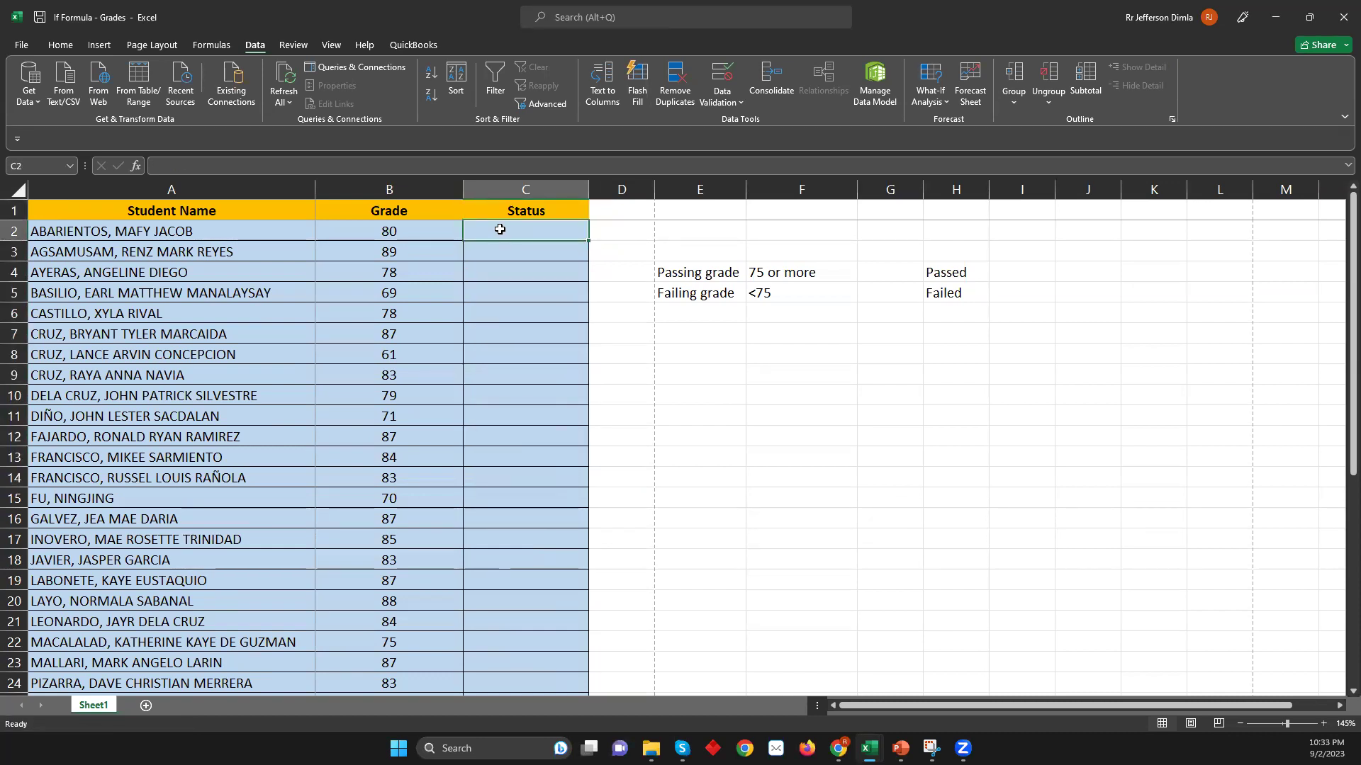
{"action": "type", "text": "PAss"}
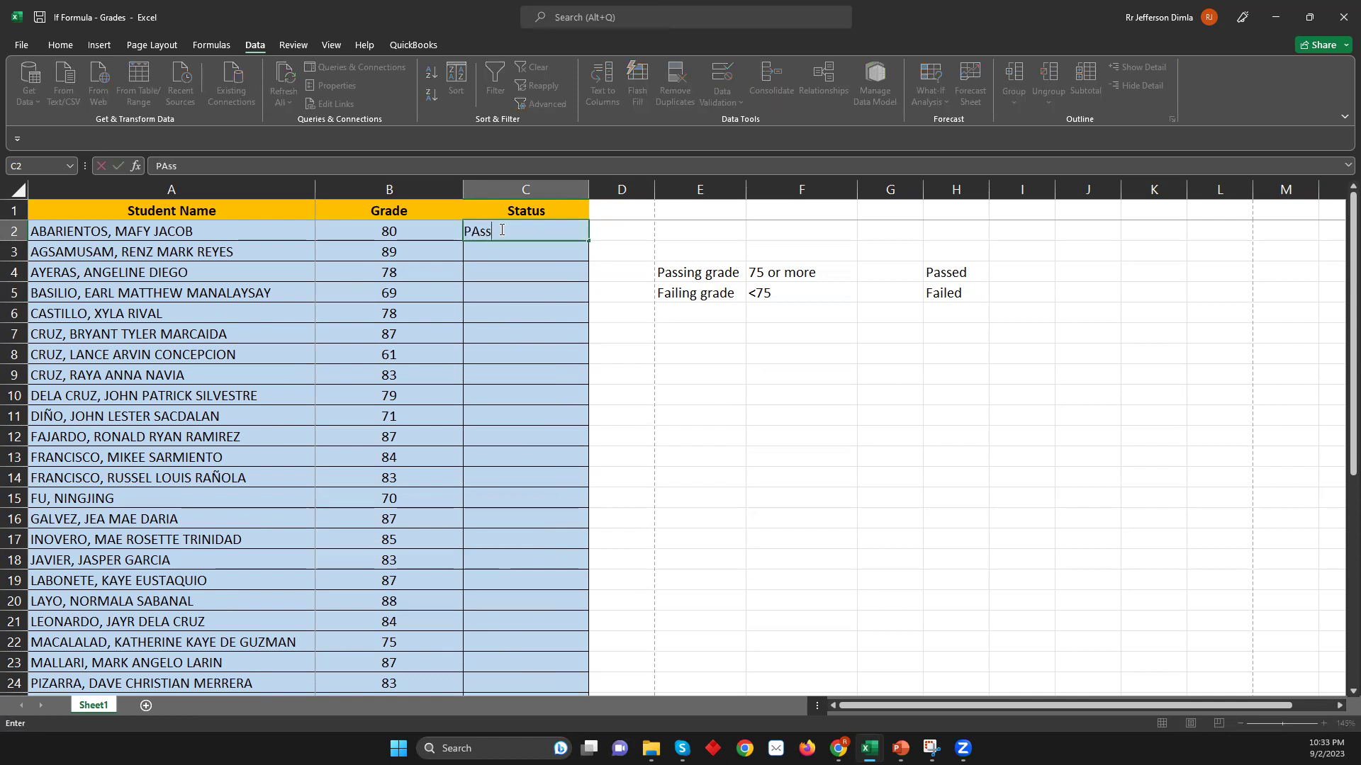
{"action": "type", "text": "ed"}
{"action": "key", "text": "Return"}
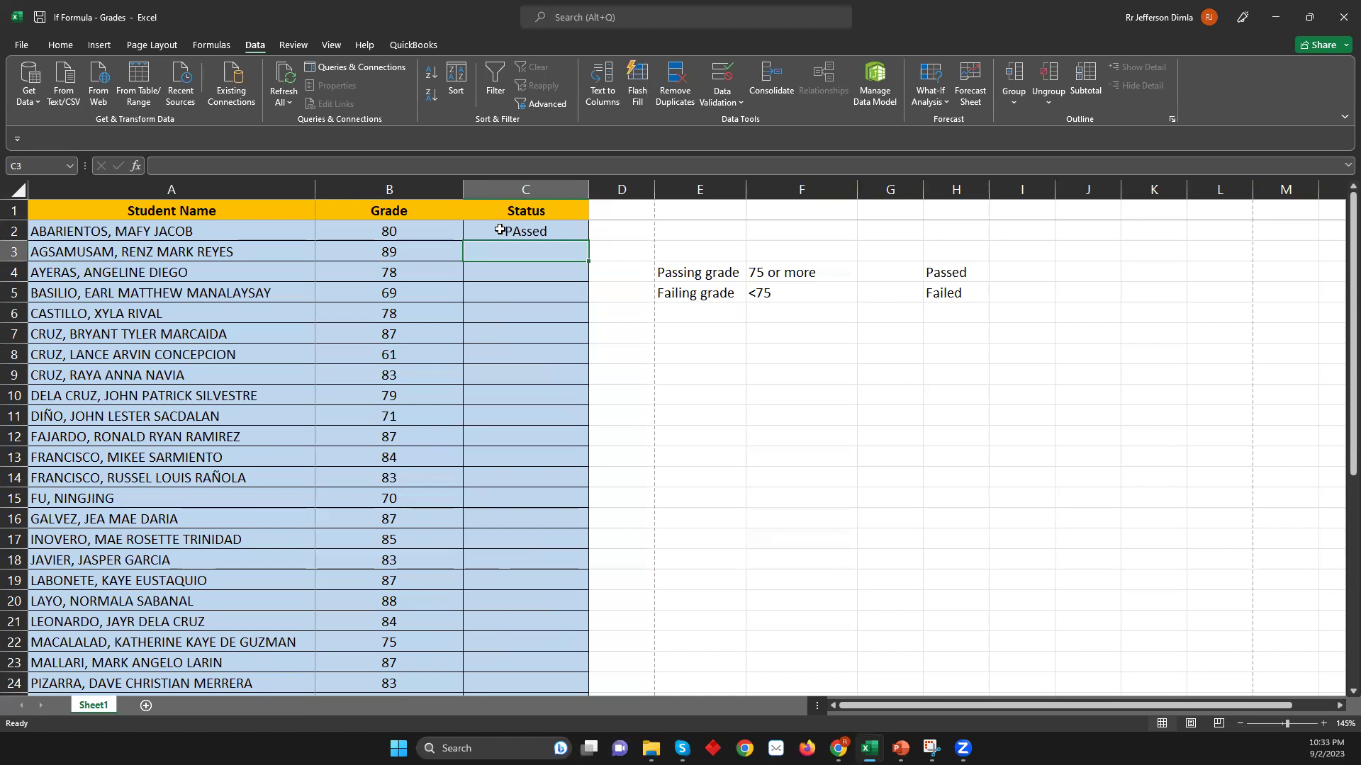
{"action": "type", "text": "Pas"}
{"action": "key", "text": "BackSpace"}
{"action": "key", "text": "BackSpace"}
{"action": "type", "text": "s"}
{"action": "key", "text": "Return"}
{"action": "type", "text": "passed"}
{"action": "key", "text": "Return"}
{"action": "key", "text": "Up"}
{"action": "left_click", "coordinate": [500, 229]}
{"action": "key", "text": "shift+Down"}
{"action": "key", "text": "shift+Down"}
{"action": "key", "text": "Delete"}
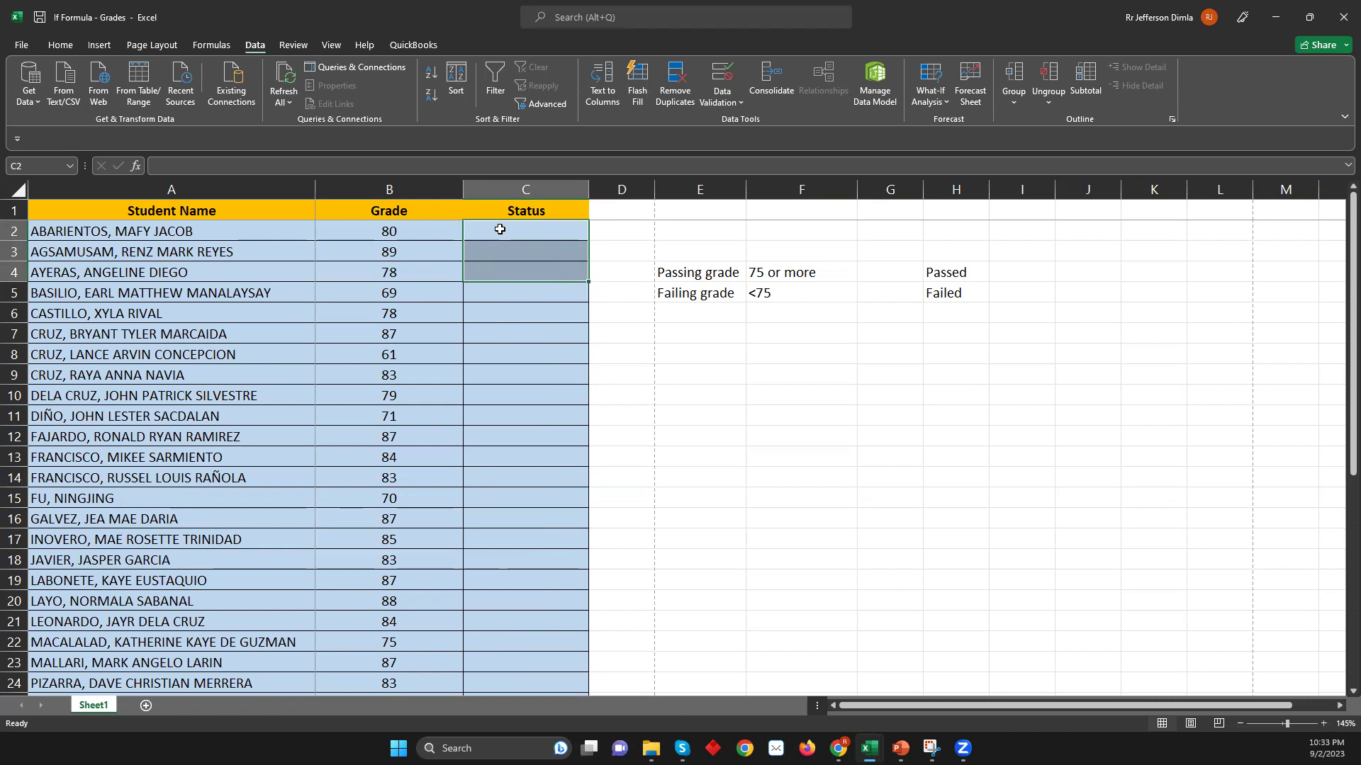
{"action": "left_click", "coordinate": [500, 229]}
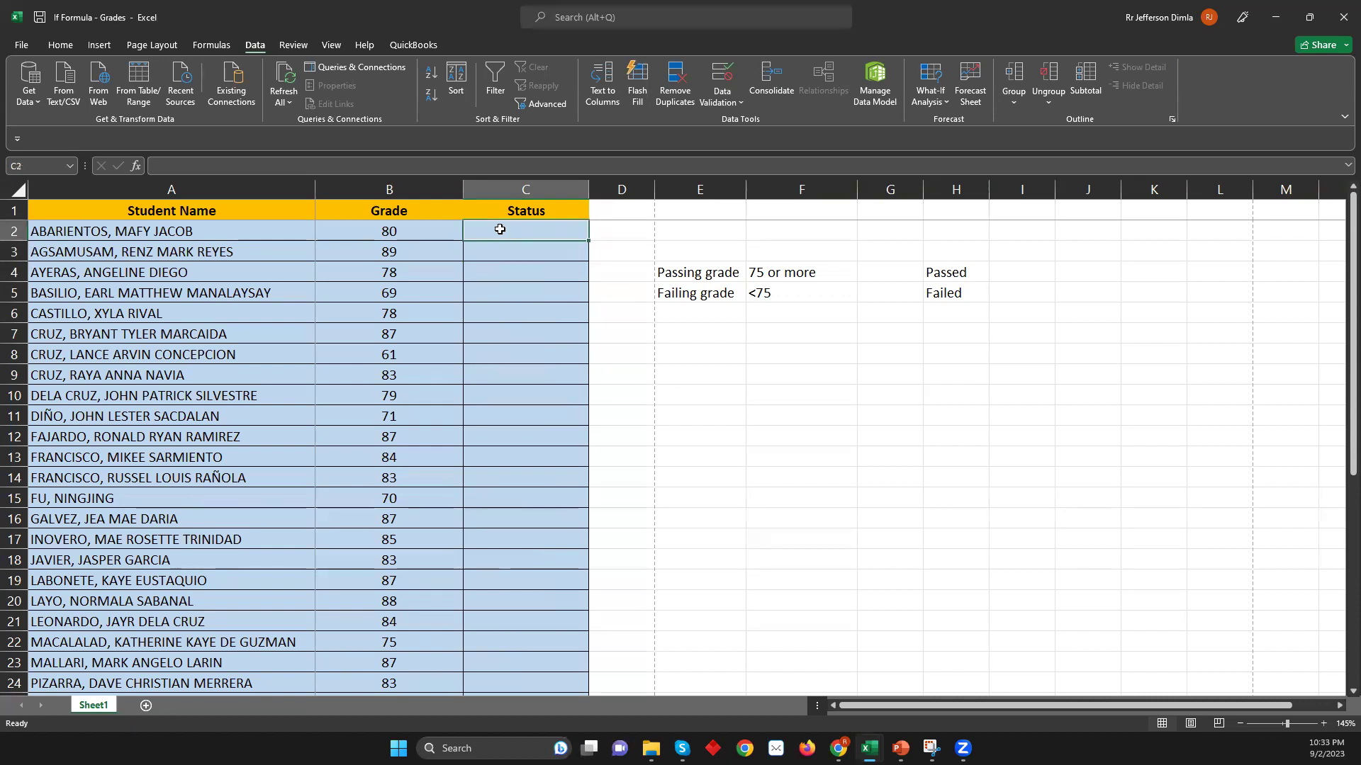
{"action": "key", "text": "alt+Tab"}
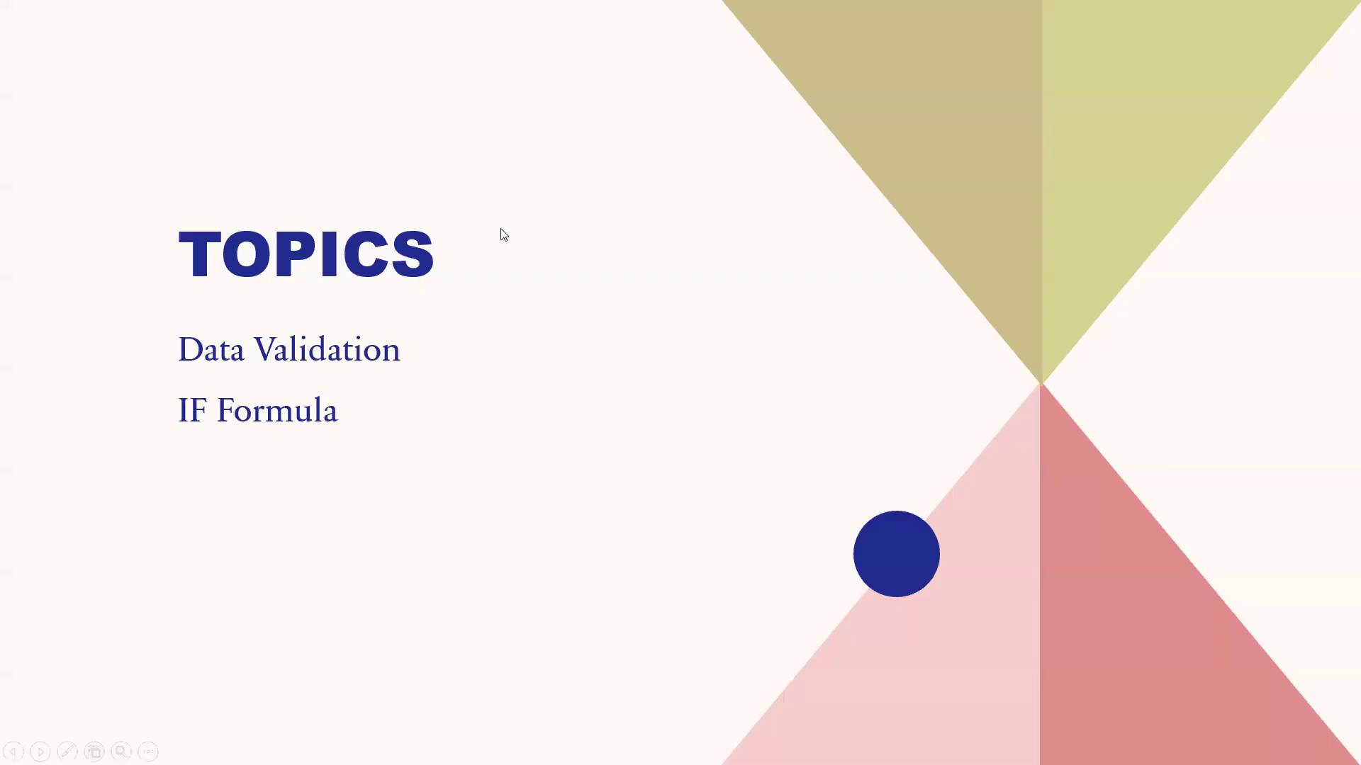
{"action": "key", "text": "Left"}
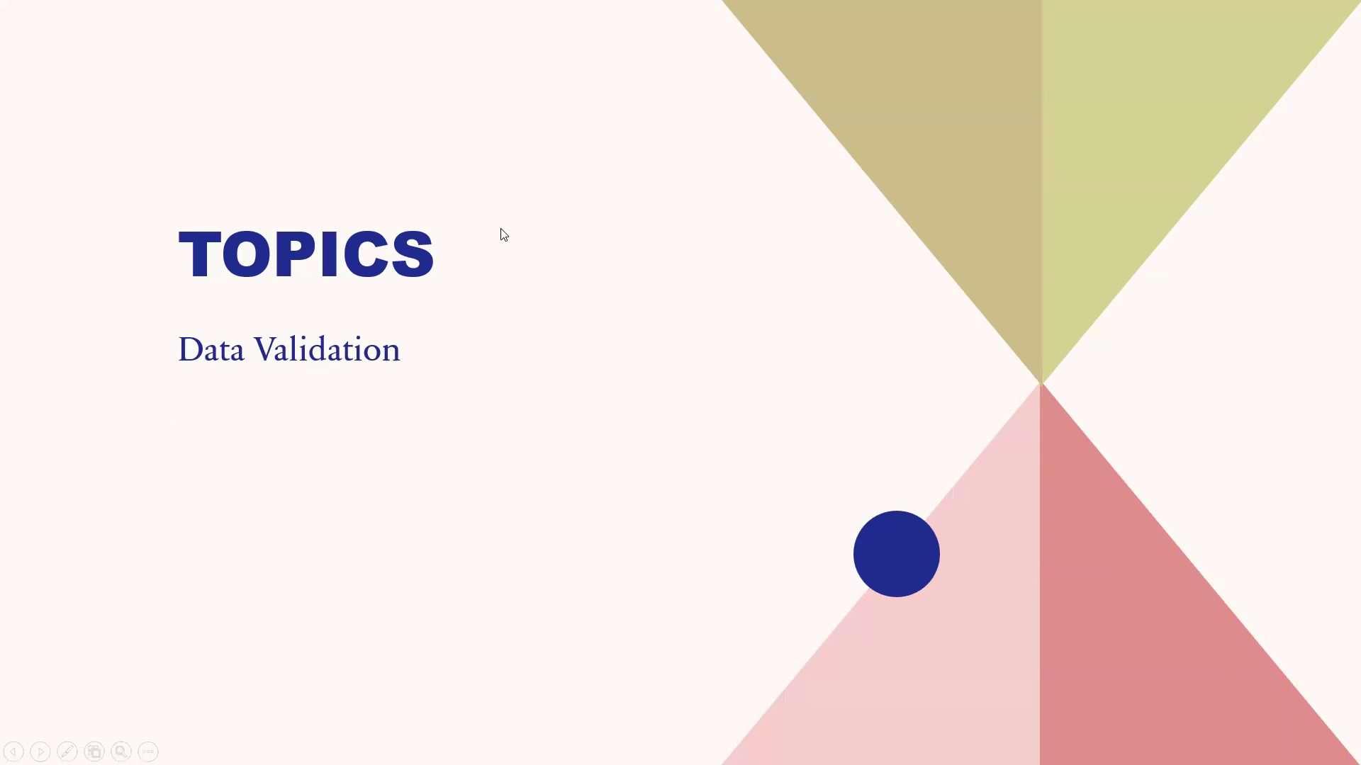
{"action": "key", "text": "alt+Tab"}
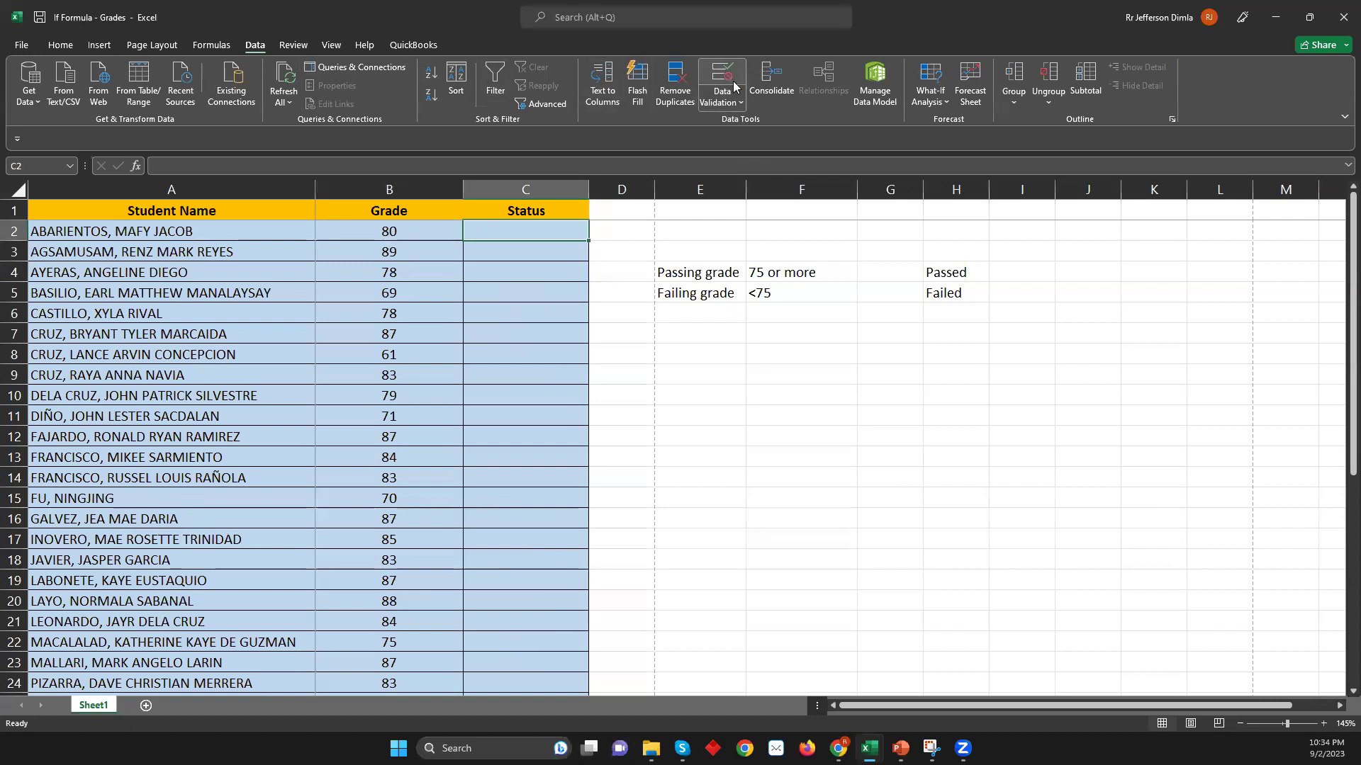
- Give the first Status cell List validation with source $H$4:$H$9, offering Passed or Failed
{"action": "left_click", "coordinate": [741, 104]}
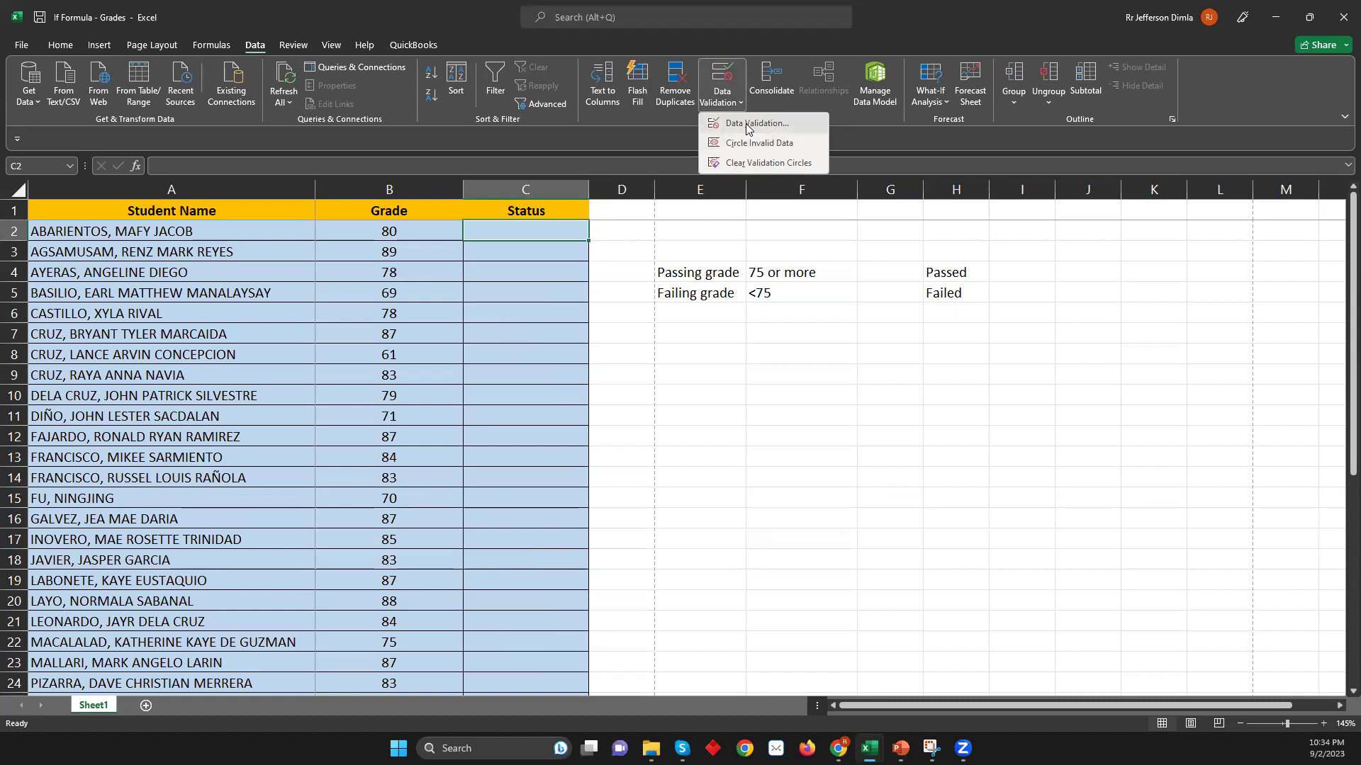
{"action": "left_click", "coordinate": [748, 124]}
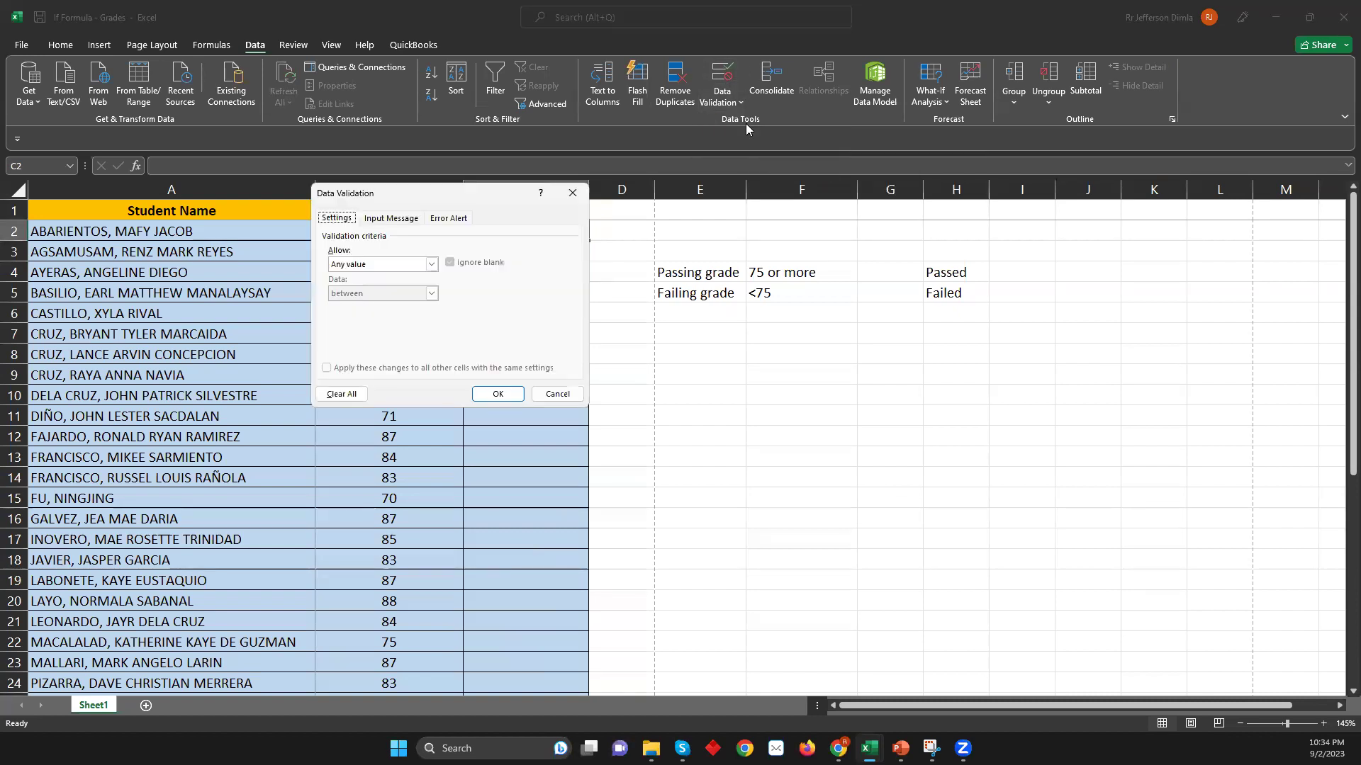
{"action": "left_click", "coordinate": [432, 267]}
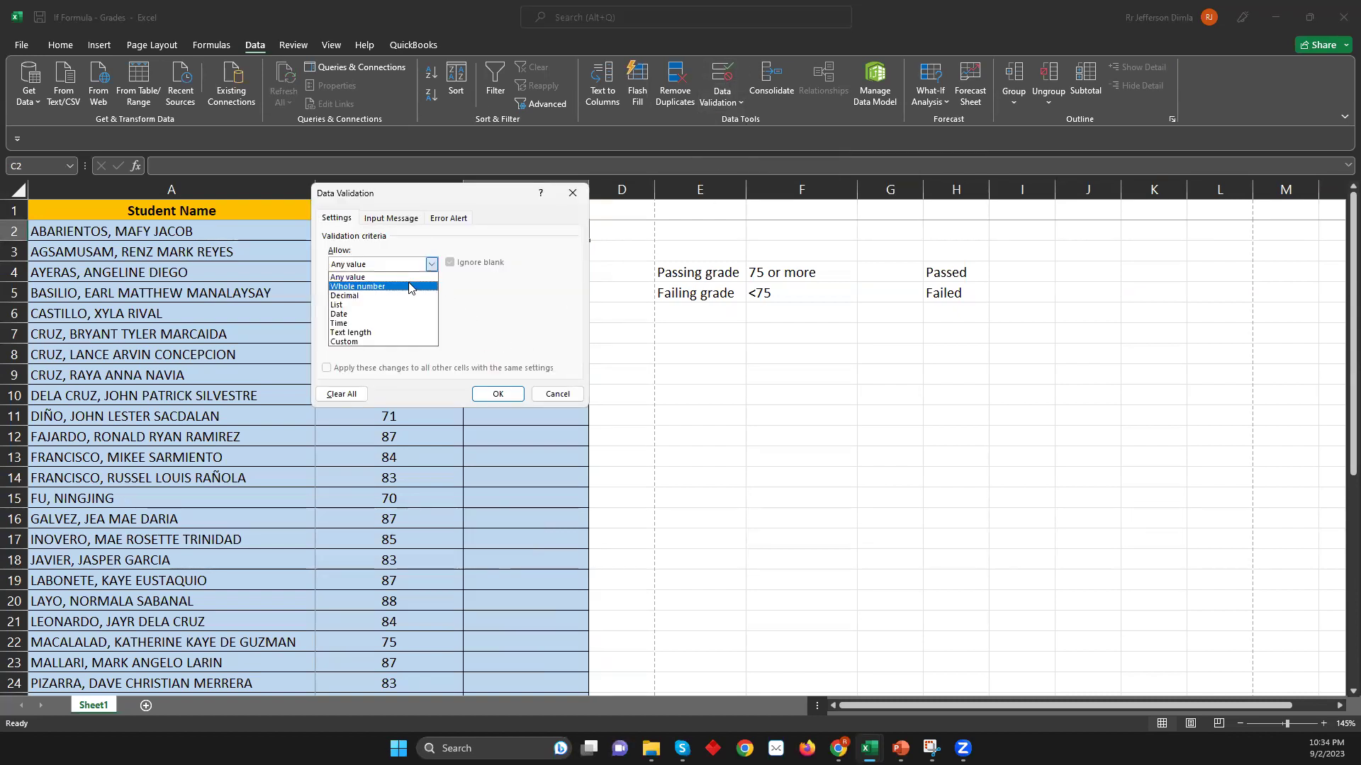
{"action": "left_click", "coordinate": [381, 306]}
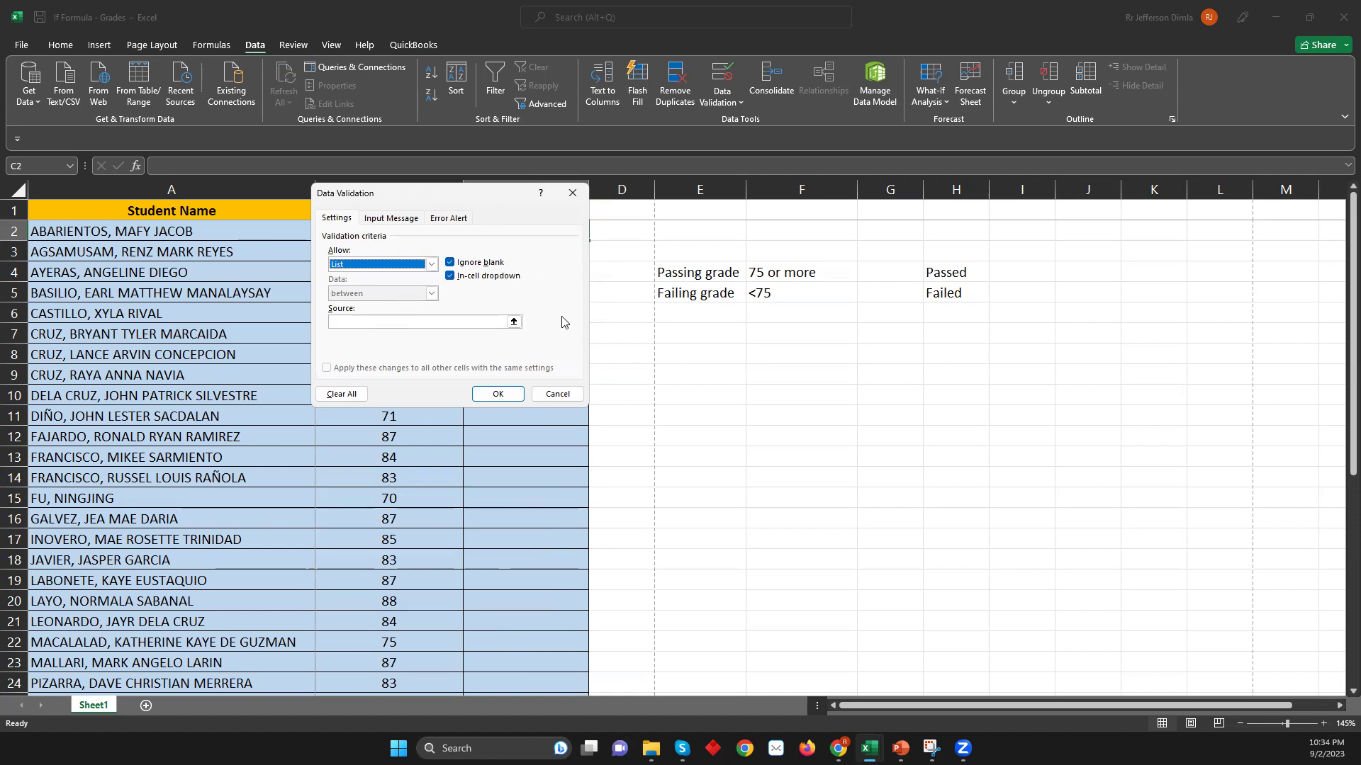
{"action": "left_click", "coordinate": [514, 322]}
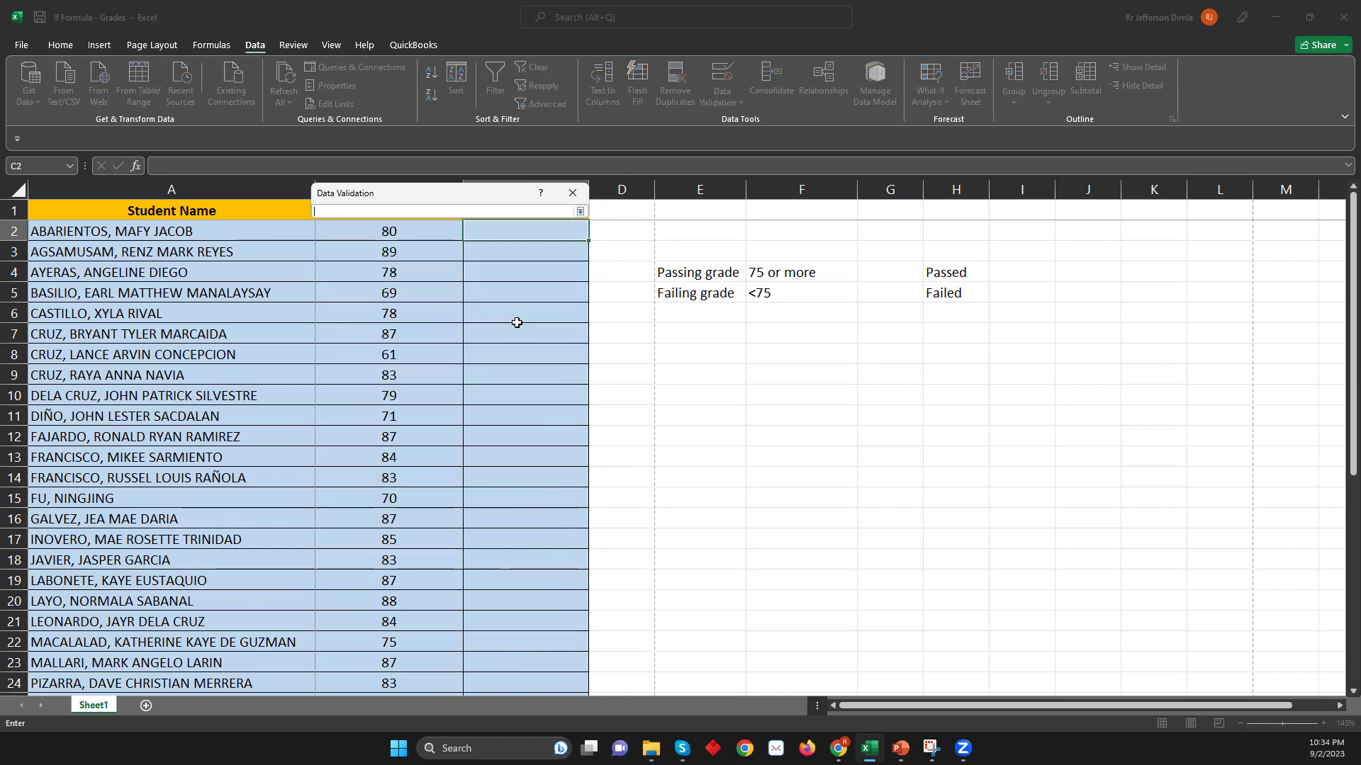
{"action": "left_click_drag", "start_coordinate": [929, 264], "coordinate": [949, 377]}
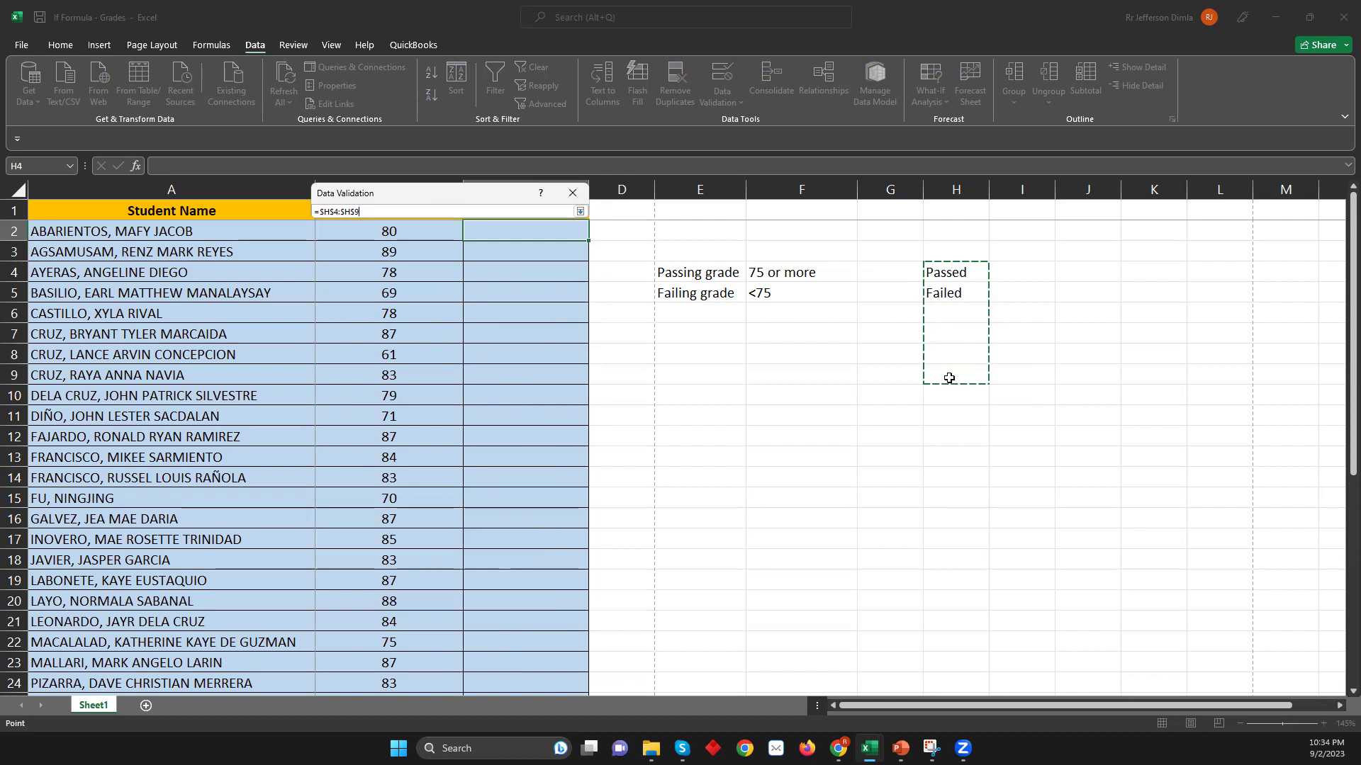
{"action": "key", "text": "Return"}
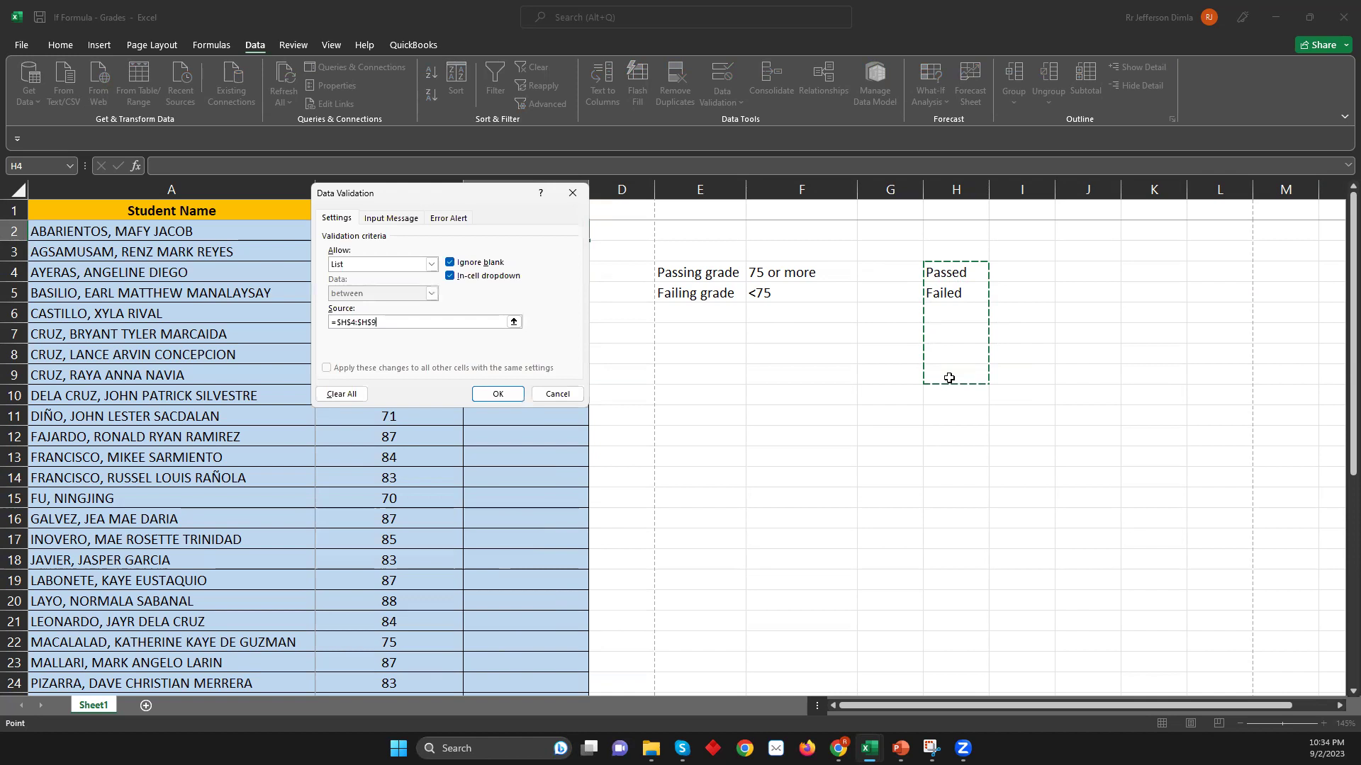
{"action": "left_click", "coordinate": [500, 395]}
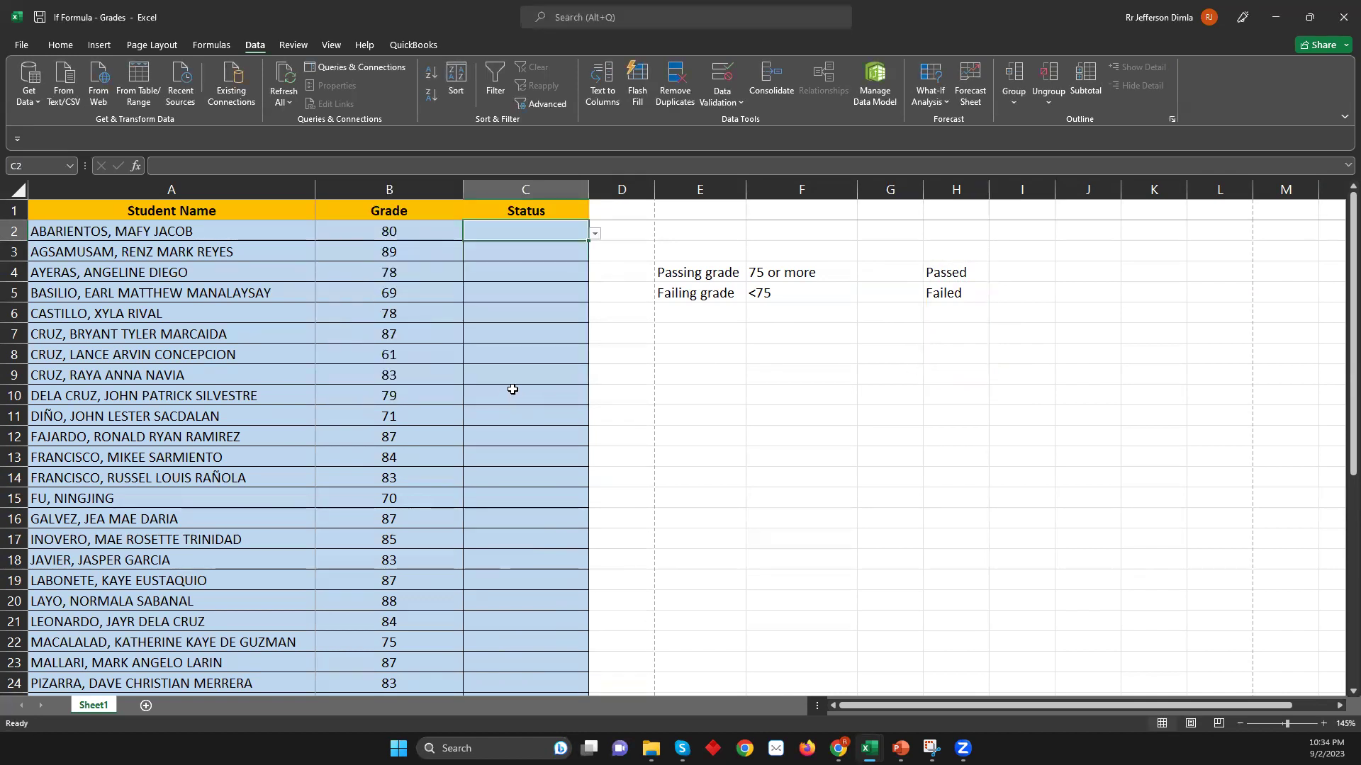
- Switch the first Status cell between Passed and Failed from its pick list, ending on Failed
{"action": "left_click", "coordinate": [596, 236]}
{"action": "left_click", "coordinate": [596, 236]}
{"action": "left_click", "coordinate": [596, 236]}
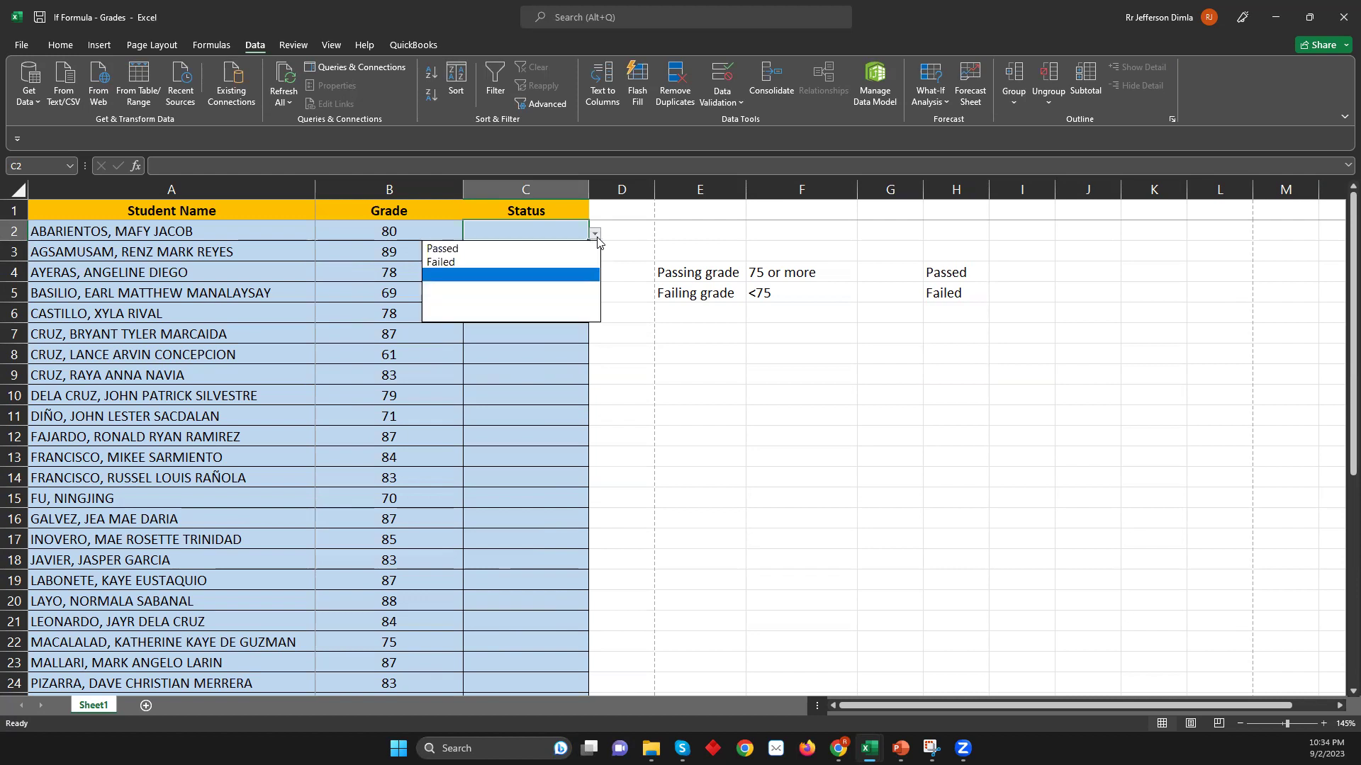
{"action": "left_click", "coordinate": [577, 248]}
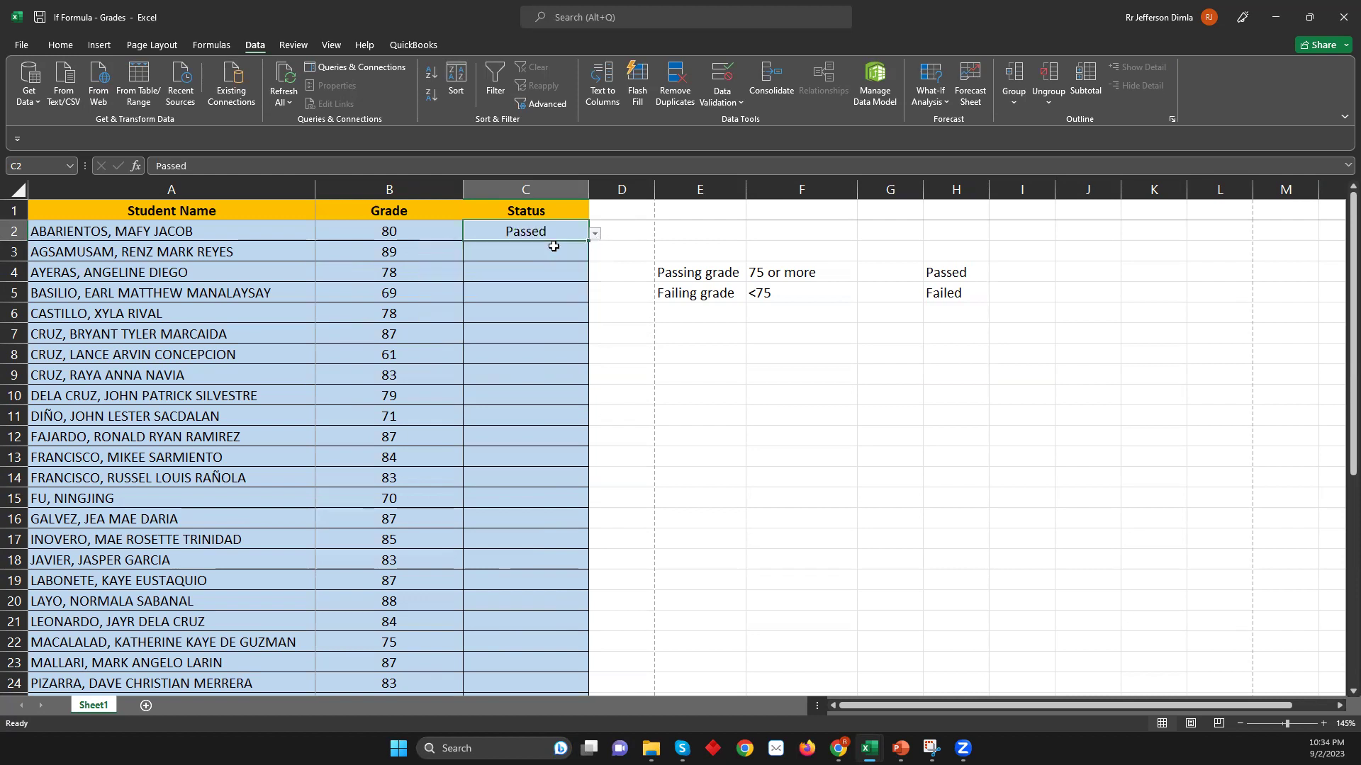
{"action": "left_click", "coordinate": [596, 236]}
{"action": "left_click", "coordinate": [552, 248]}
{"action": "left_click", "coordinate": [596, 234]}
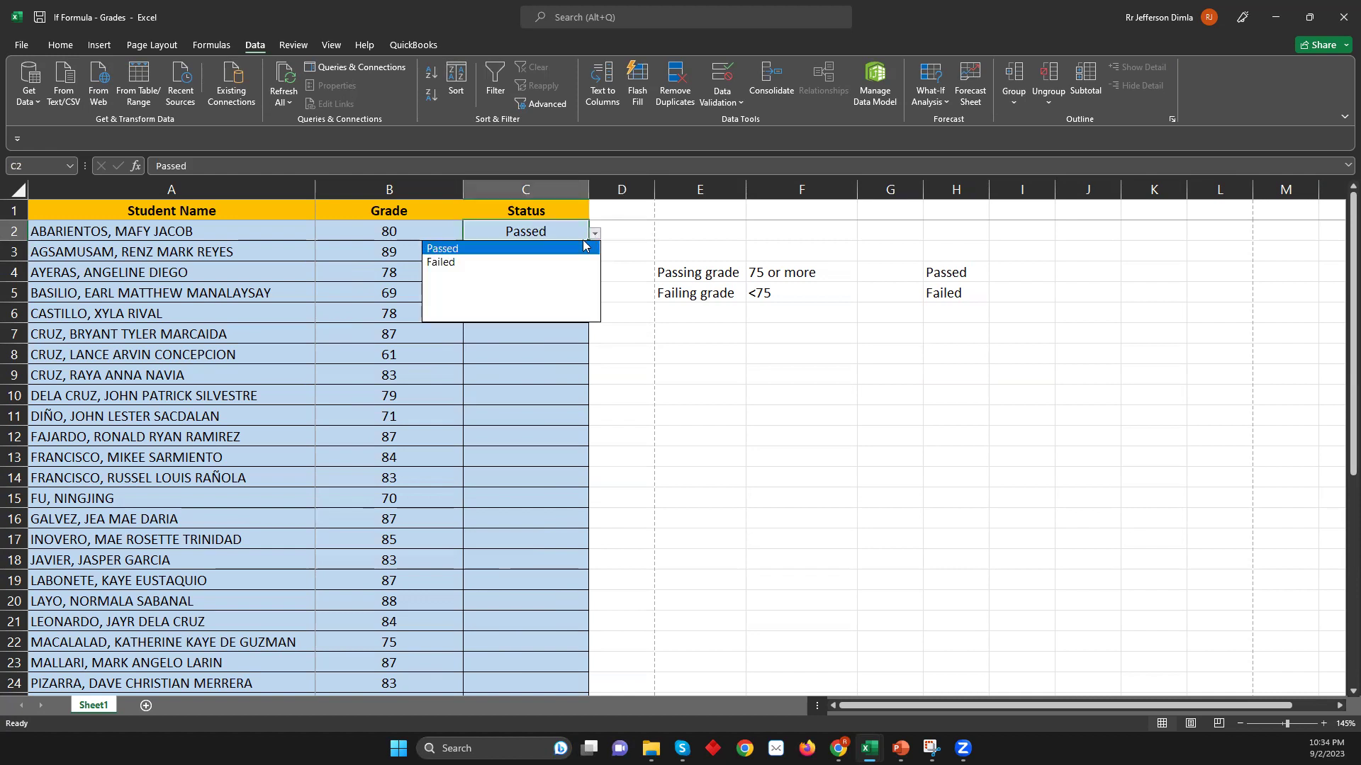
{"action": "left_click", "coordinate": [535, 262]}
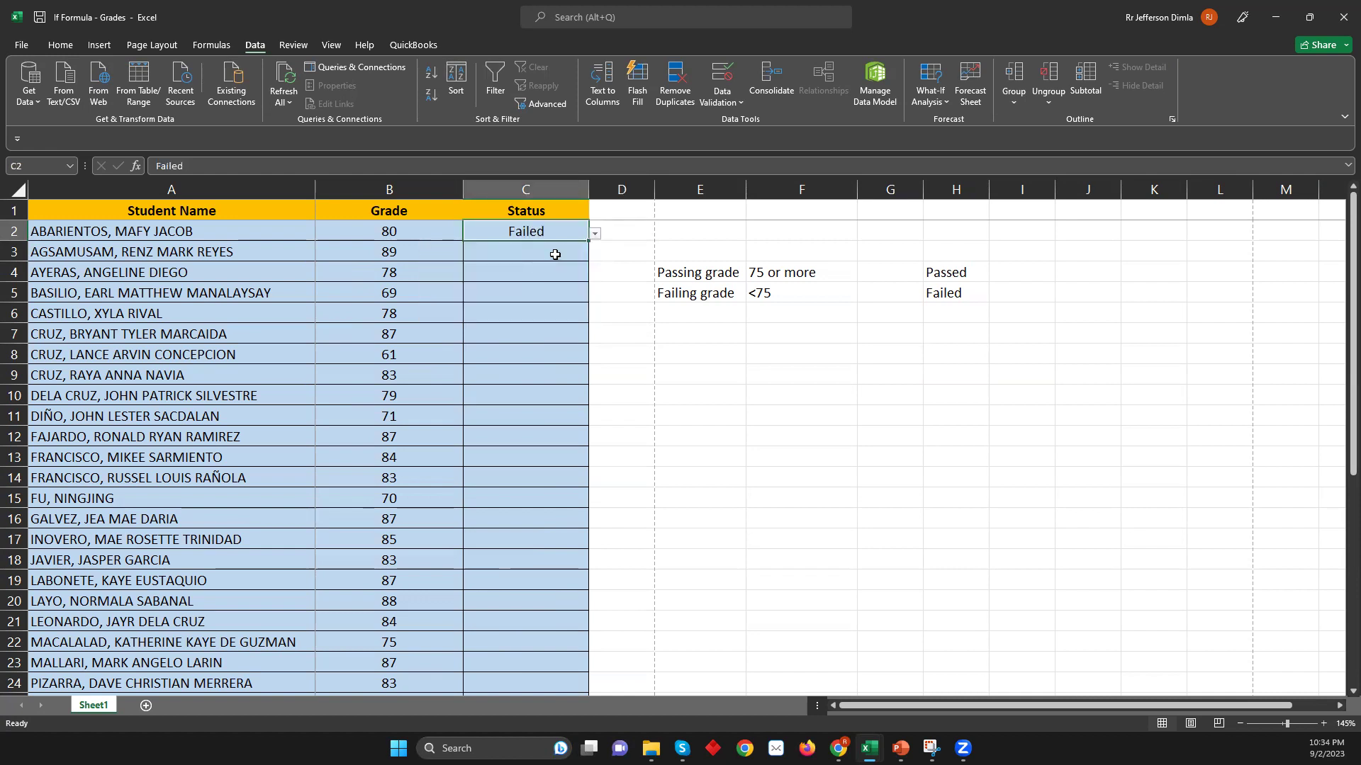
{"action": "left_click", "coordinate": [595, 234]}
{"action": "left_click", "coordinate": [557, 248]}
{"action": "left_click", "coordinate": [594, 234]}
{"action": "left_click", "coordinate": [538, 263]}
{"action": "mouse_move", "coordinate": [900, 748]}
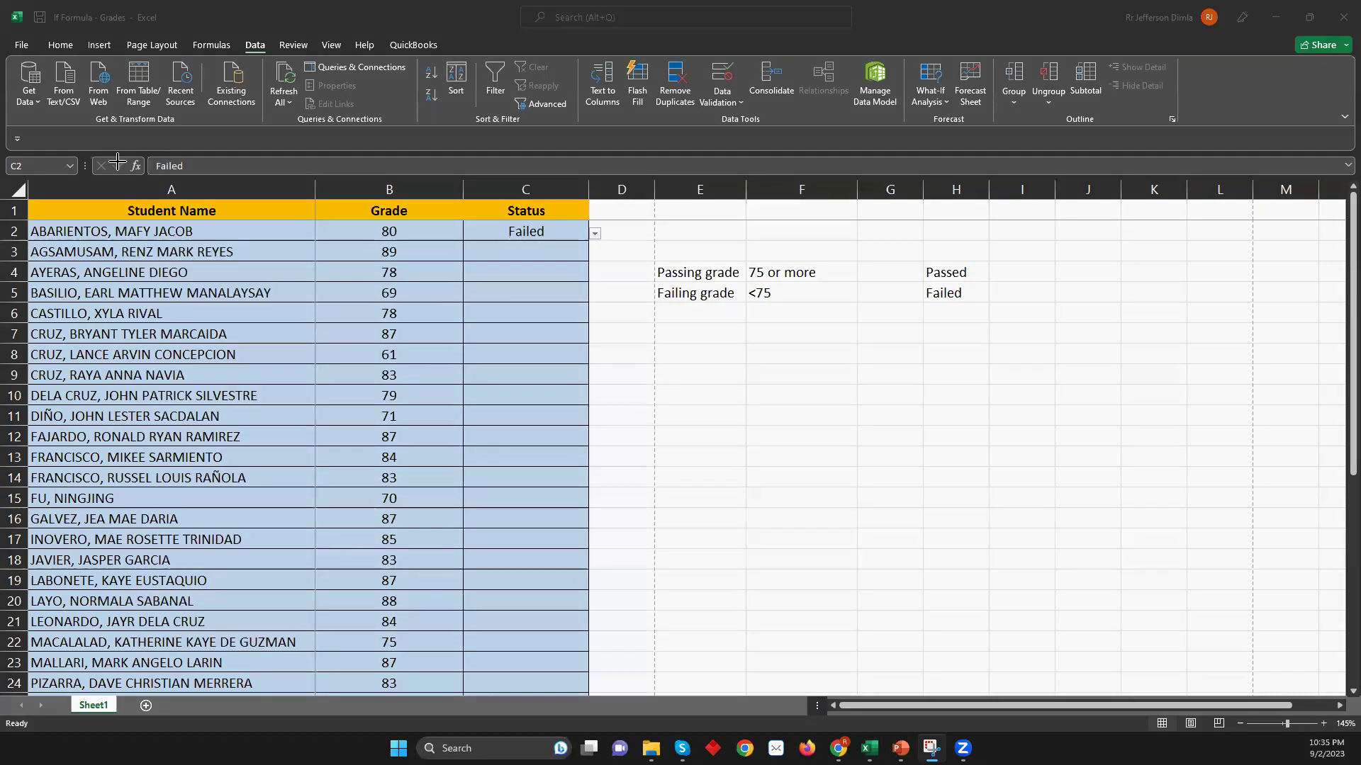
- Snip the grades table, circle the dropdown beside Failed in red, and return to Excel
{"action": "key", "text": "super+shift+s"}
{"action": "left_click_drag", "start_coordinate": [2, 83], "coordinate": [712, 642]}
{"action": "left_click_drag", "start_coordinate": [730, 299], "coordinate": [717, 301]}
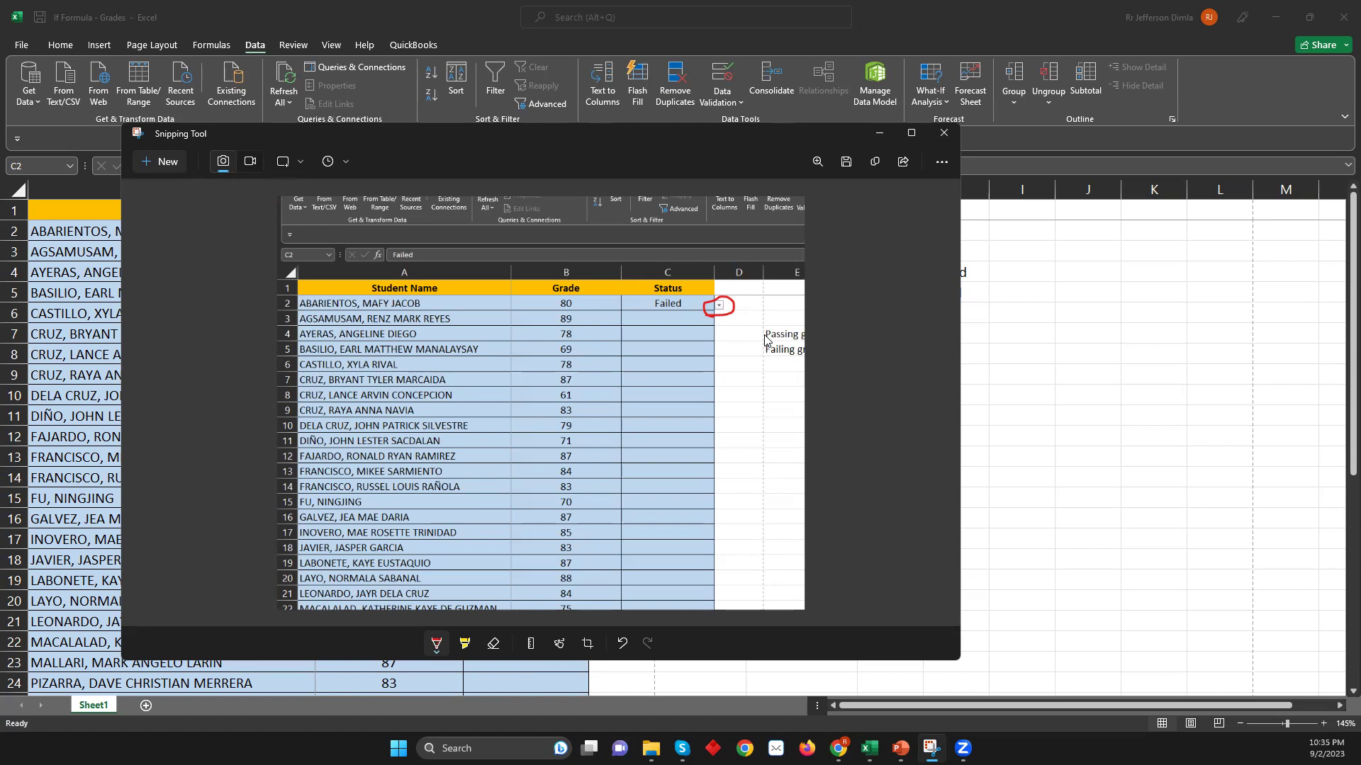
{"action": "key", "text": "alt+Tab"}
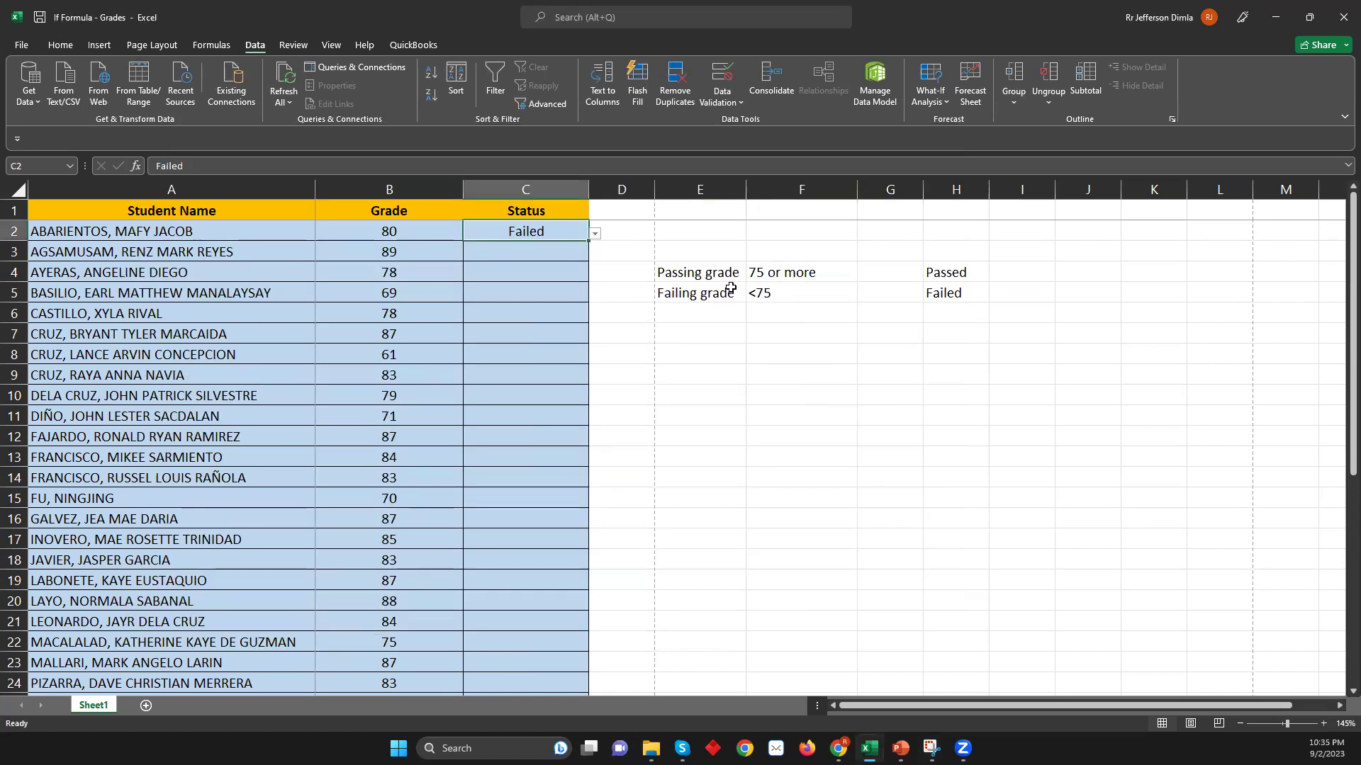
- Fill Failed down from C2 into C3 and C4, then clear those extra entries
{"action": "left_click", "coordinate": [537, 251]}
{"action": "left_click", "coordinate": [569, 231]}
{"action": "left_click_drag", "start_coordinate": [587, 241], "coordinate": [590, 276]}
{"action": "left_click", "coordinate": [562, 253]}
{"action": "key", "text": "Delete"}
{"action": "key", "text": "Down"}
{"action": "key", "text": "Delete"}
{"action": "key", "text": "Up"}
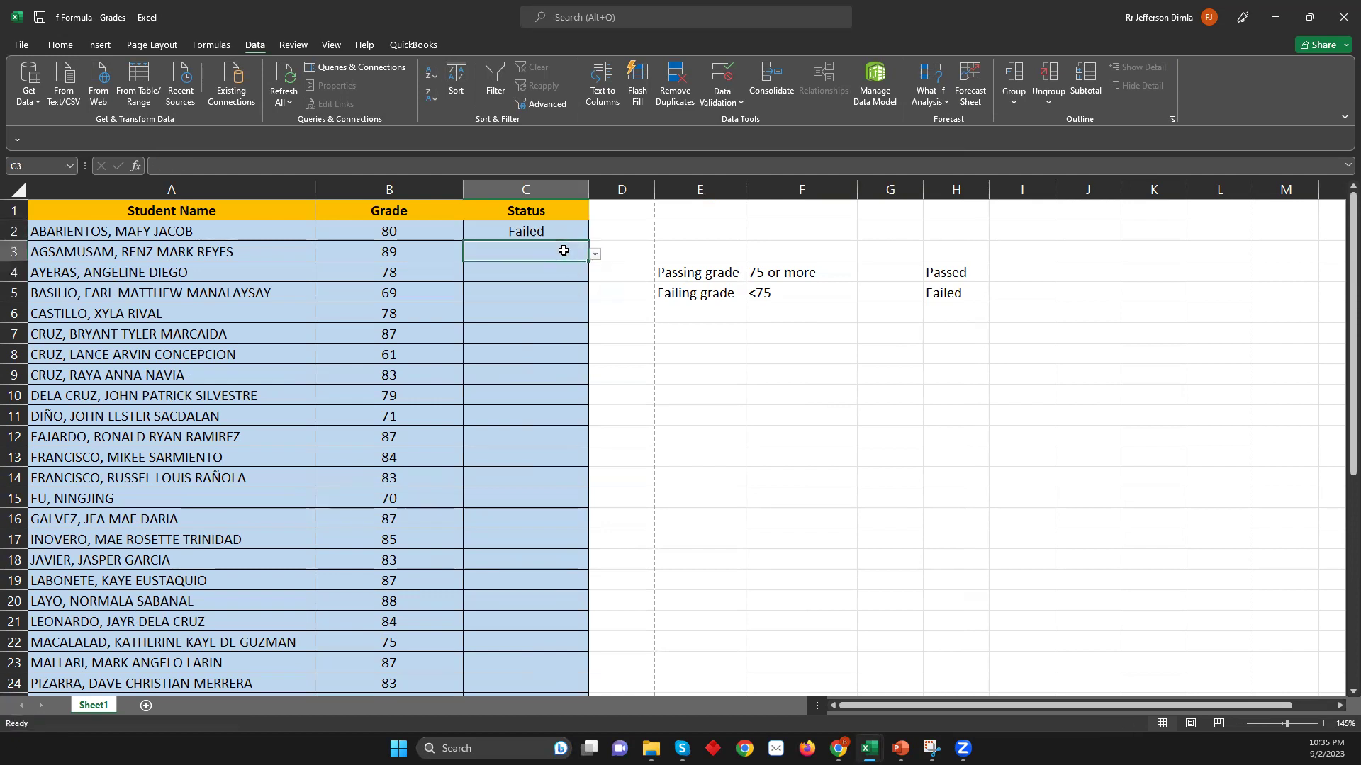
- Pick Passed for C3 and C4 from their dropdowns and change C2 to Passed
{"action": "left_click", "coordinate": [594, 254]}
{"action": "left_click", "coordinate": [586, 270]}
{"action": "left_click", "coordinate": [577, 273]}
{"action": "left_click", "coordinate": [594, 276]}
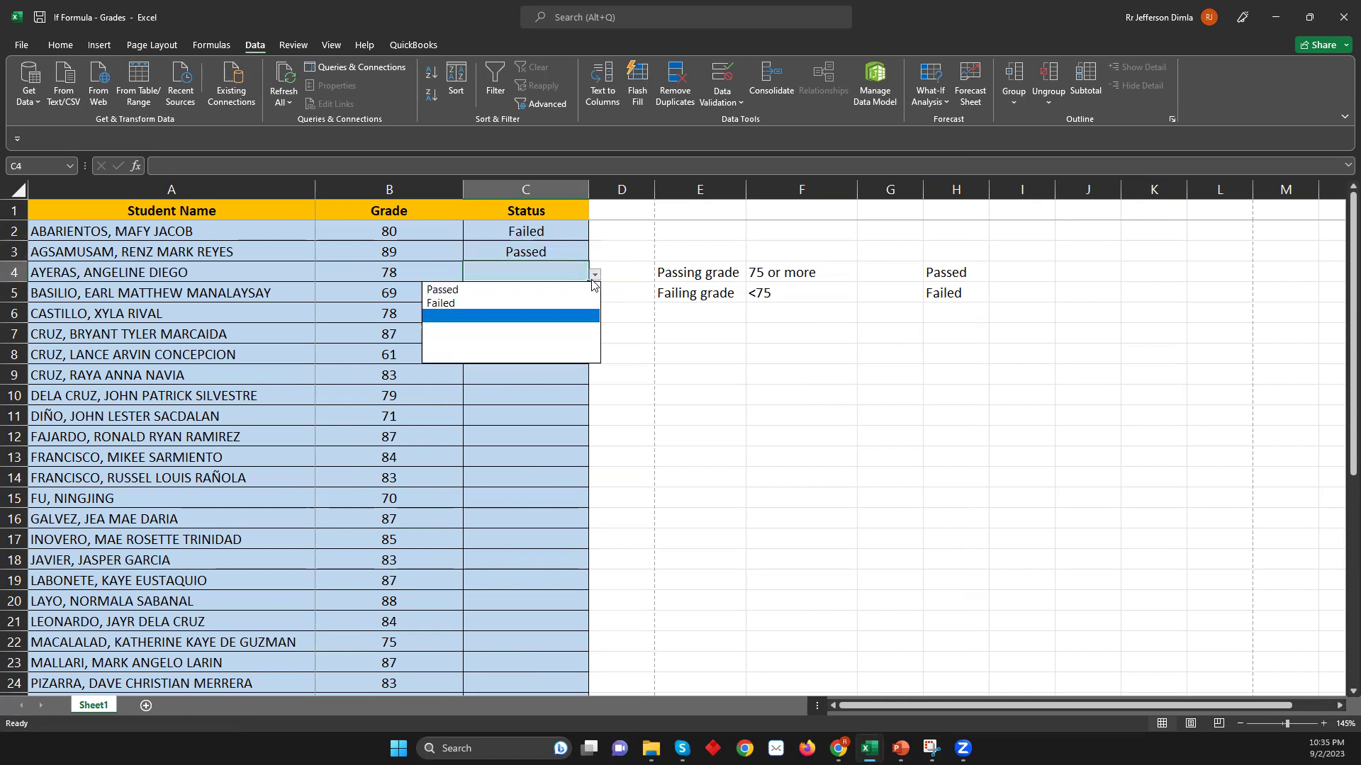
{"action": "left_click", "coordinate": [571, 289]}
{"action": "left_click", "coordinate": [577, 234]}
{"action": "left_click", "coordinate": [595, 233]}
{"action": "left_click", "coordinate": [584, 249]}
- Copy Passed down into C5:C21, then delete the pasted values
{"action": "key", "text": "ctrl+c"}
{"action": "left_click", "coordinate": [521, 296]}
{"action": "key", "text": "shift+Down"}
{"action": "key", "text": "shift+Down"}
{"action": "key", "text": "shift+Down"}
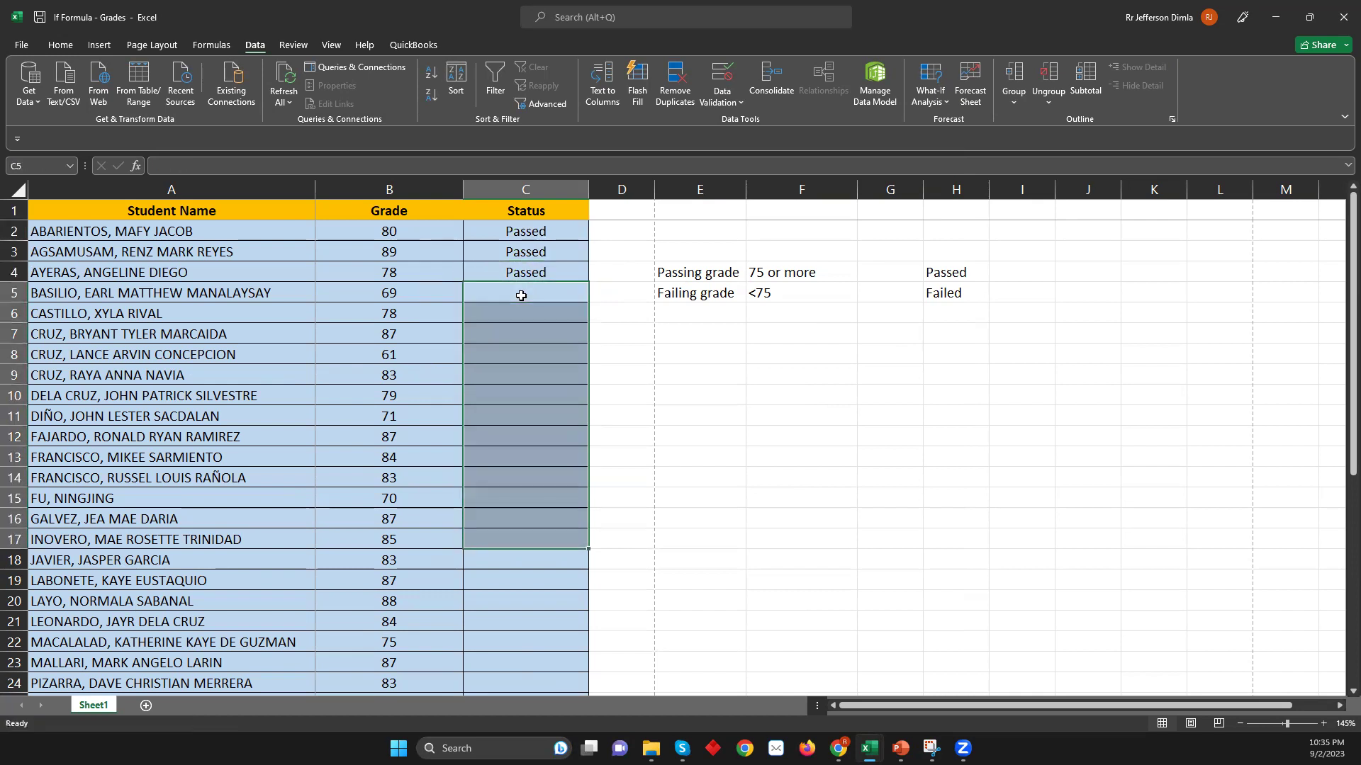
{"action": "left_click", "coordinate": [521, 296]}
{"action": "key", "text": "shift+Down"}
{"action": "key", "text": "shift+Down"}
{"action": "key", "text": "shift+Down"}
{"action": "key", "text": "shift+Down"}
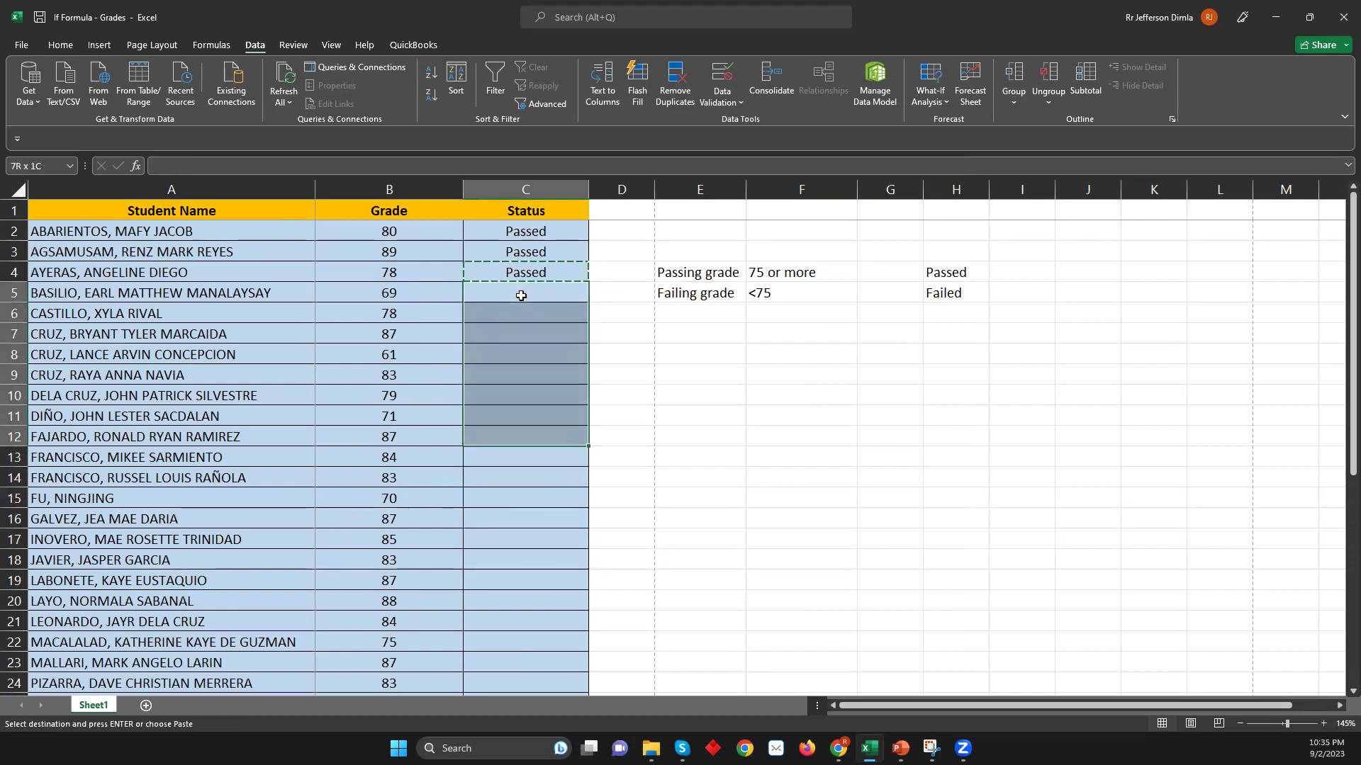
{"action": "key", "text": "shift+Down"}
{"action": "key", "text": "shift+Down"}
{"action": "key", "text": "shift+Down"}
{"action": "key", "text": "ctrl+v"}
{"action": "key", "text": "Up"}
{"action": "key", "text": "ctrl+c"}
{"action": "key", "text": "shift+Down"}
{"action": "key", "text": "shift+Down"}
{"action": "key", "text": "shift+Down"}
{"action": "key", "text": "shift+Down"}
{"action": "key", "text": "shift+Down"}
{"action": "key", "text": "shift+Down"}
{"action": "key", "text": "shift+Down"}
{"action": "key", "text": "shift+Down"}
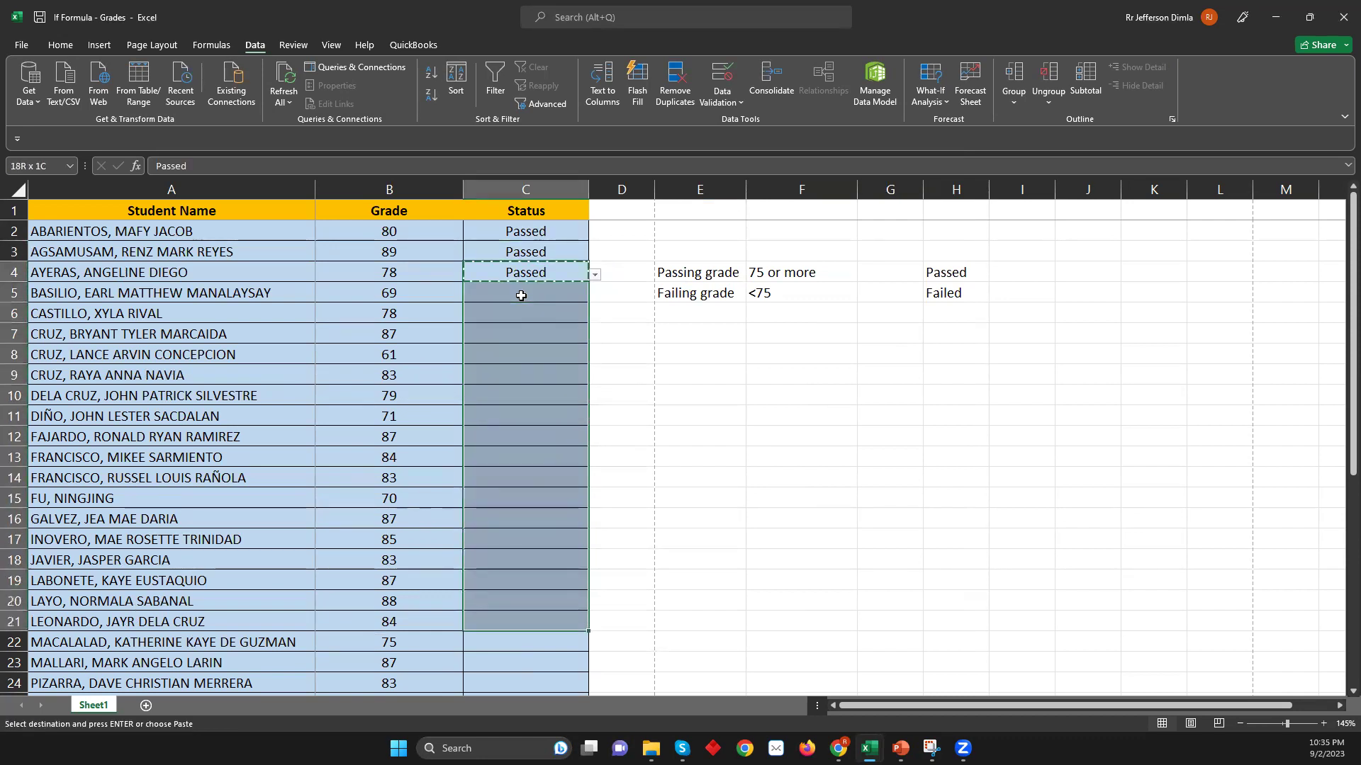
{"action": "key", "text": "ctrl+v"}
{"action": "key", "text": "Escape"}
{"action": "key", "text": "Delete"}
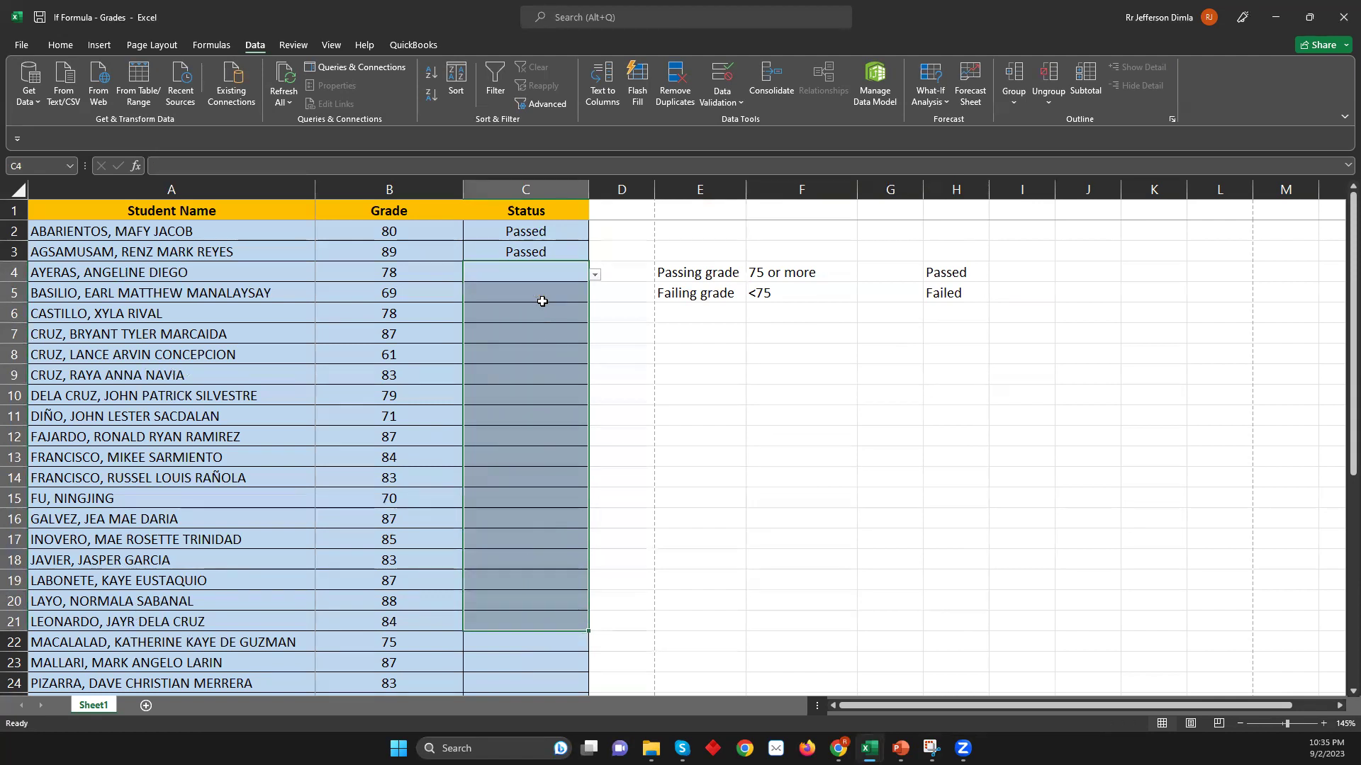
- Enter Passed in C4 and pick Failed for C5 from its dropdown
{"action": "left_click", "coordinate": [593, 275]}
{"action": "key", "text": "Escape"}
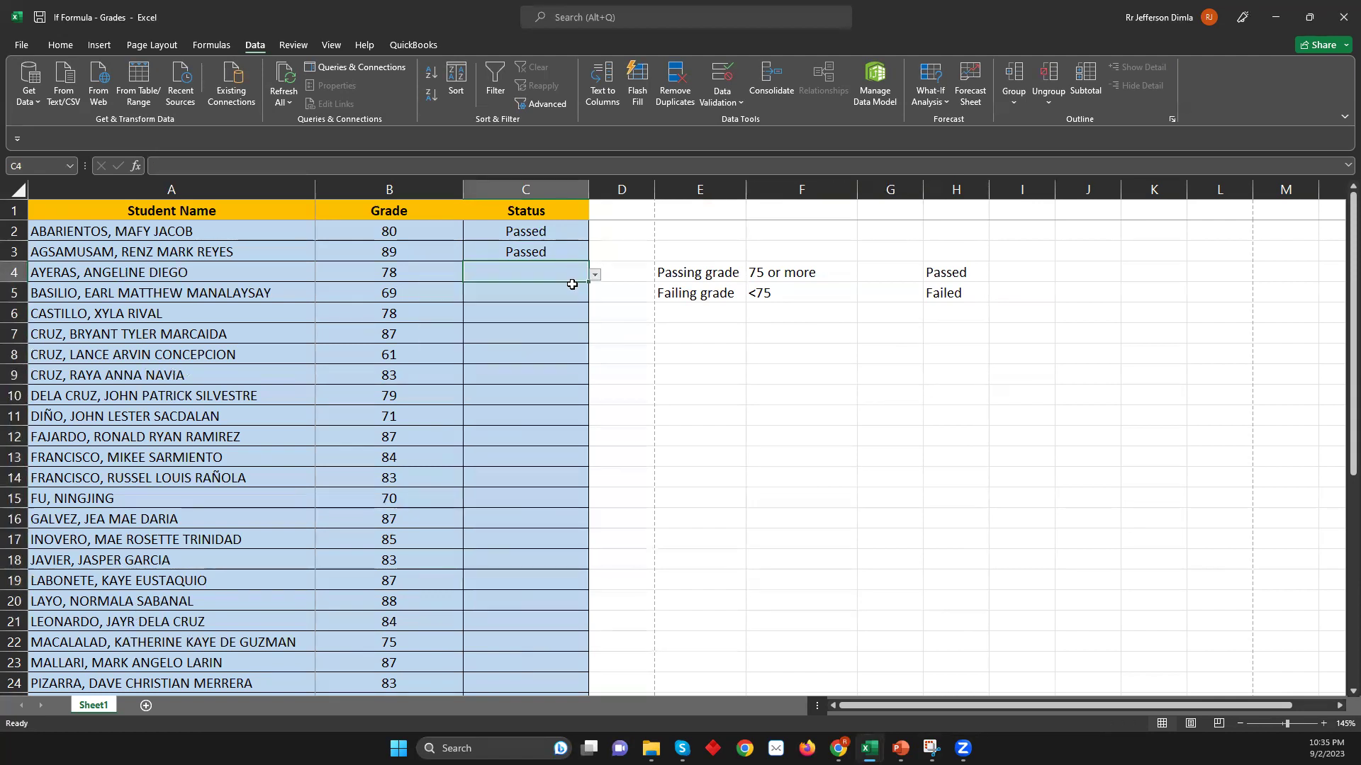
{"action": "type", "text": "Passed"}
{"action": "key", "text": "Return"}
{"action": "left_click", "coordinate": [594, 295]}
{"action": "left_click", "coordinate": [540, 325]}
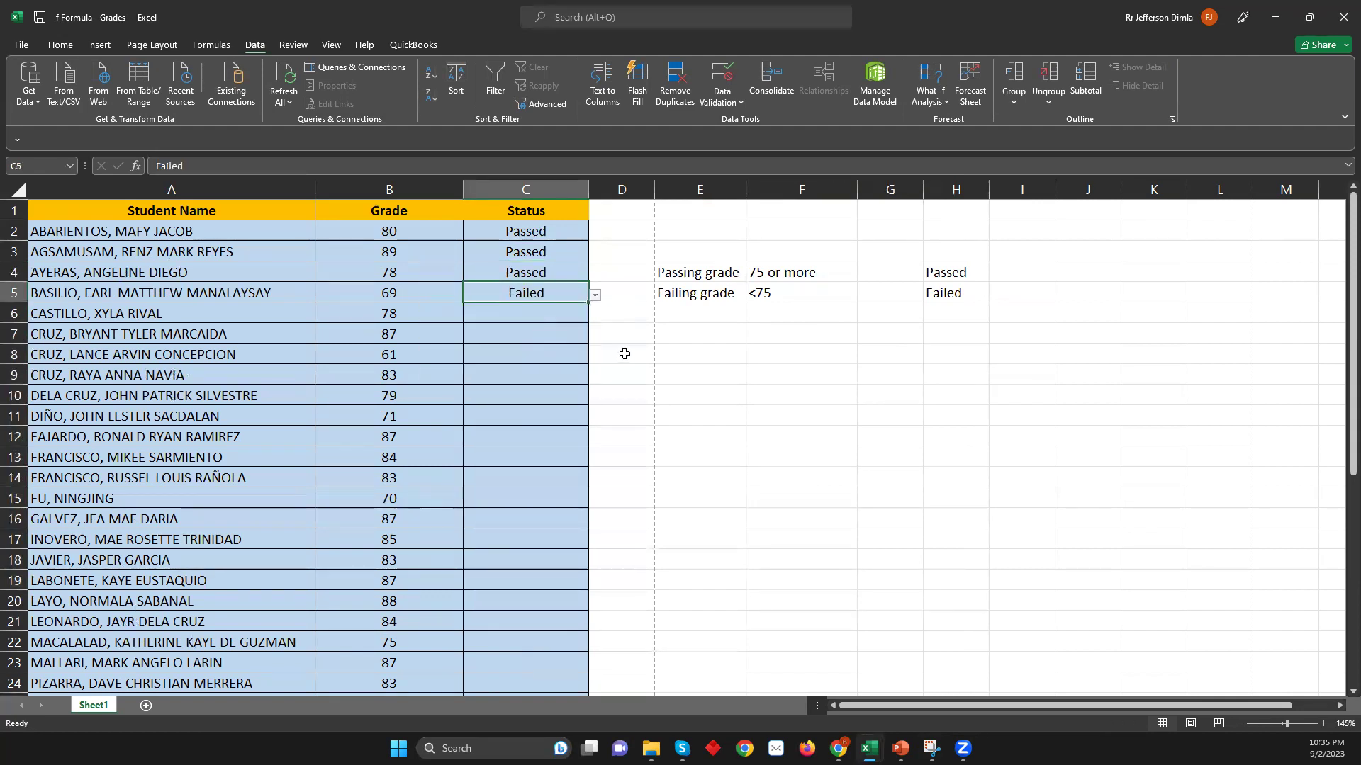
{"action": "left_click", "coordinate": [566, 253]}
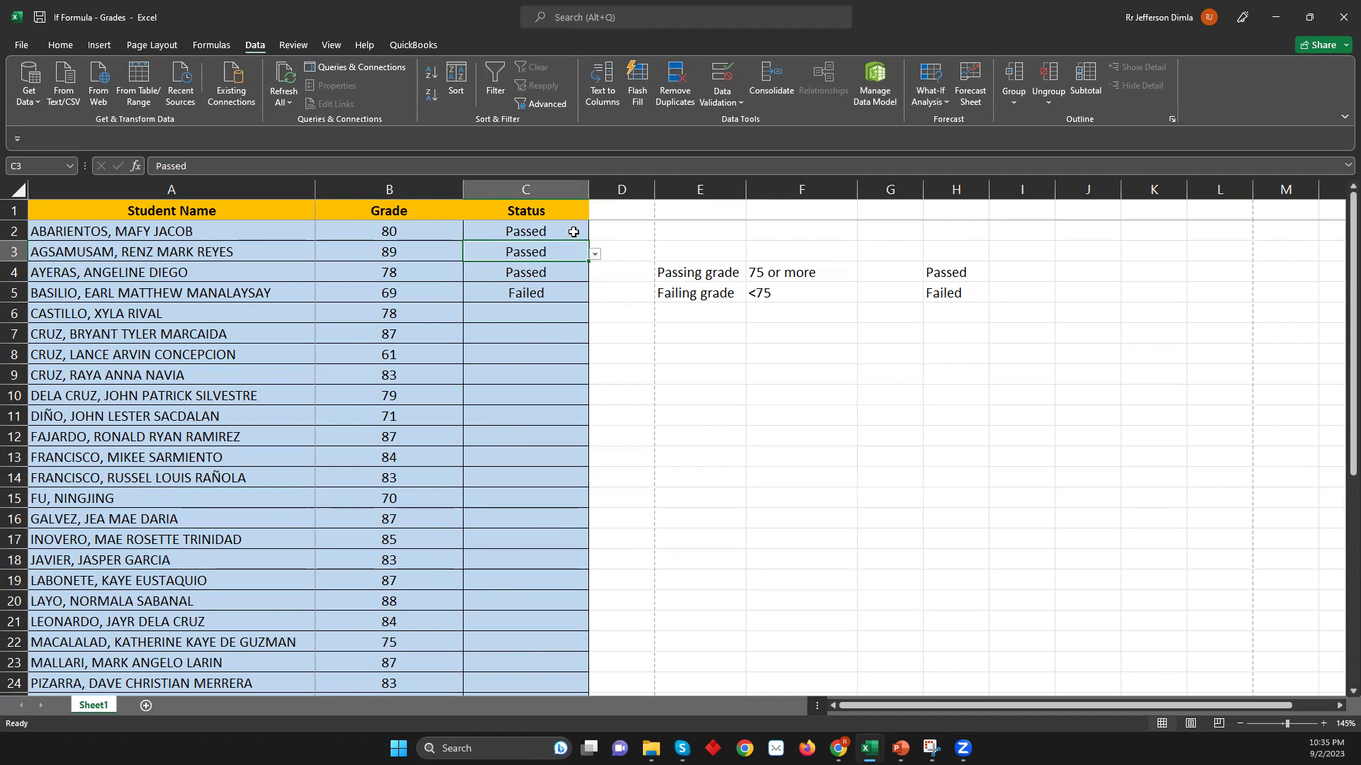
- Clear the statuses in C2:C5 and check the cells further down the Status column
{"action": "left_click", "coordinate": [570, 234]}
{"action": "key", "text": "shift+Down"}
{"action": "key", "text": "shift+Down"}
{"action": "key", "text": "shift+Down"}
{"action": "key", "text": "Delete"}
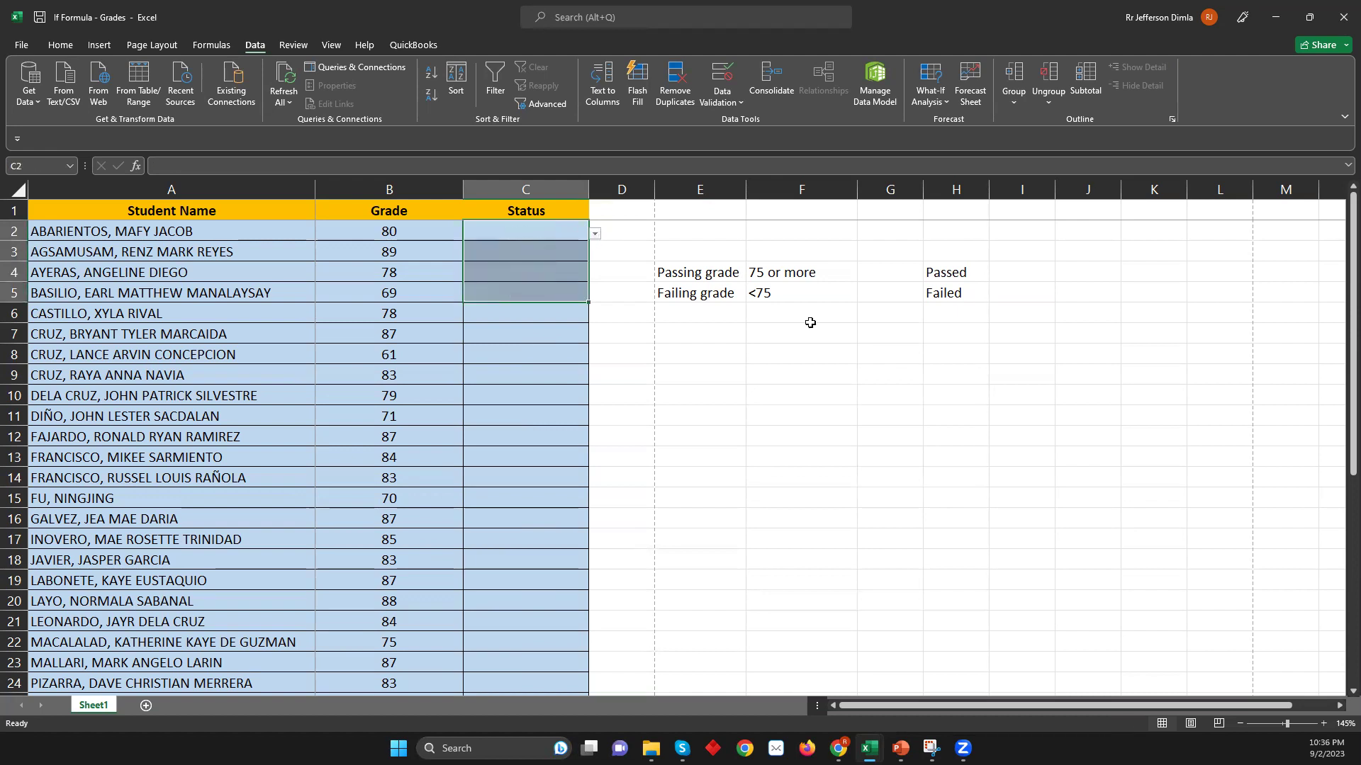
{"action": "left_click", "coordinate": [530, 235]}
{"action": "left_click", "coordinate": [499, 358]}
{"action": "left_click", "coordinate": [532, 423]}
{"action": "left_click", "coordinate": [530, 537]}
{"action": "left_click", "coordinate": [525, 624]}
{"action": "scroll", "coordinate": [523, 657], "scroll_direction": "down", "scroll_amount": 2}
{"action": "left_click", "coordinate": [535, 631]}
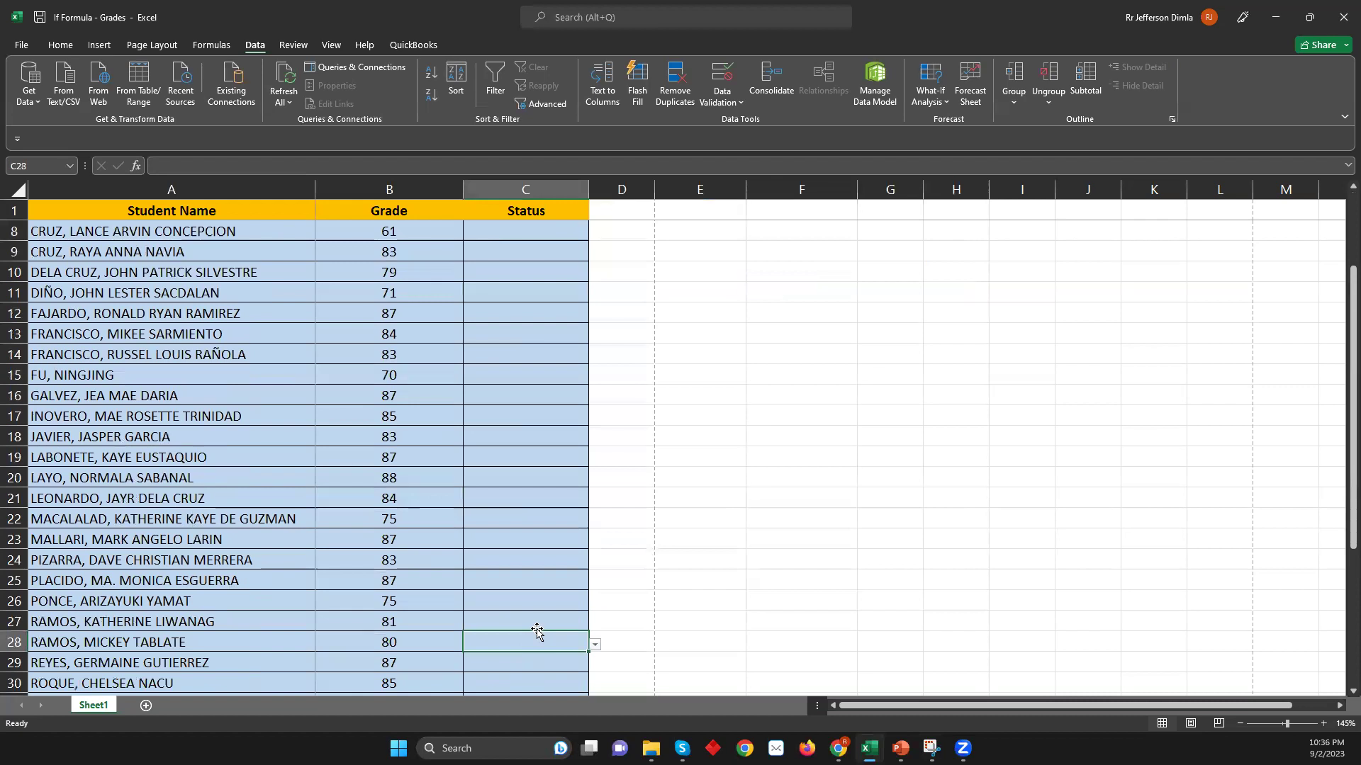
{"action": "scroll", "coordinate": [472, 401], "scroll_direction": "up", "scroll_amount": 2}
- Paste the 89 grade from B3 into C2:C14, then undo the paste
{"action": "left_click", "coordinate": [450, 249]}
{"action": "key", "text": "ctrl+c"}
{"action": "left_click_drag", "start_coordinate": [526, 231], "coordinate": [535, 476]}
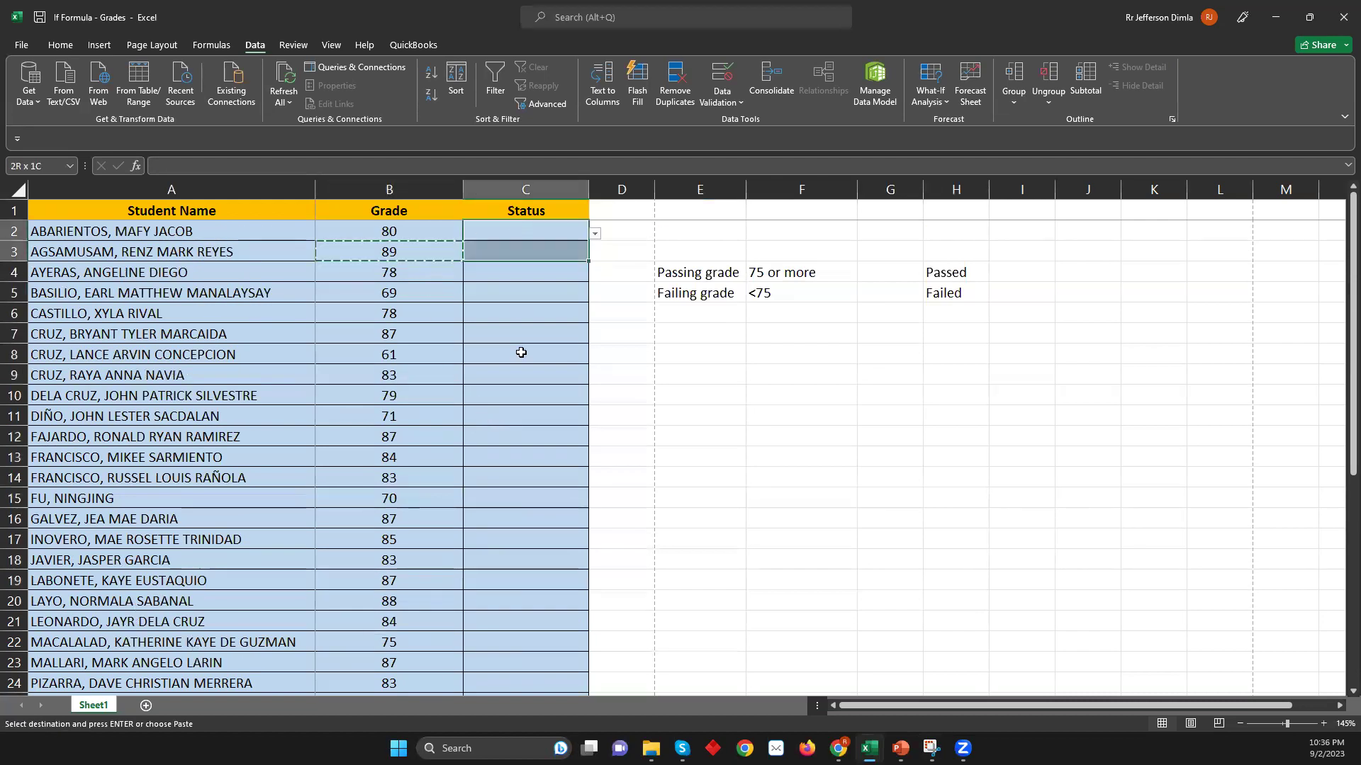
{"action": "key", "text": "ctrl+v"}
{"action": "key", "text": "Escape"}
{"action": "left_click_drag", "start_coordinate": [550, 234], "coordinate": [552, 468]}
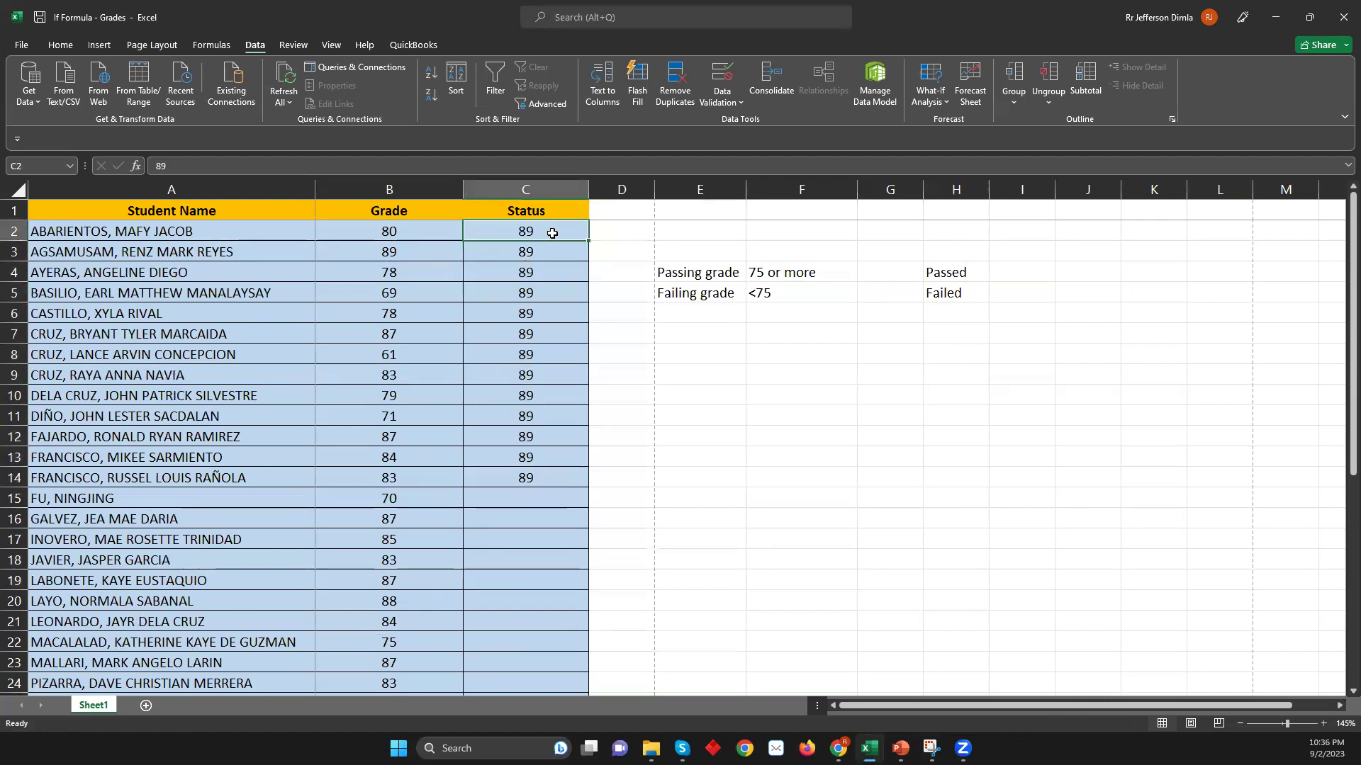
{"action": "key", "text": "ctrl+v"}
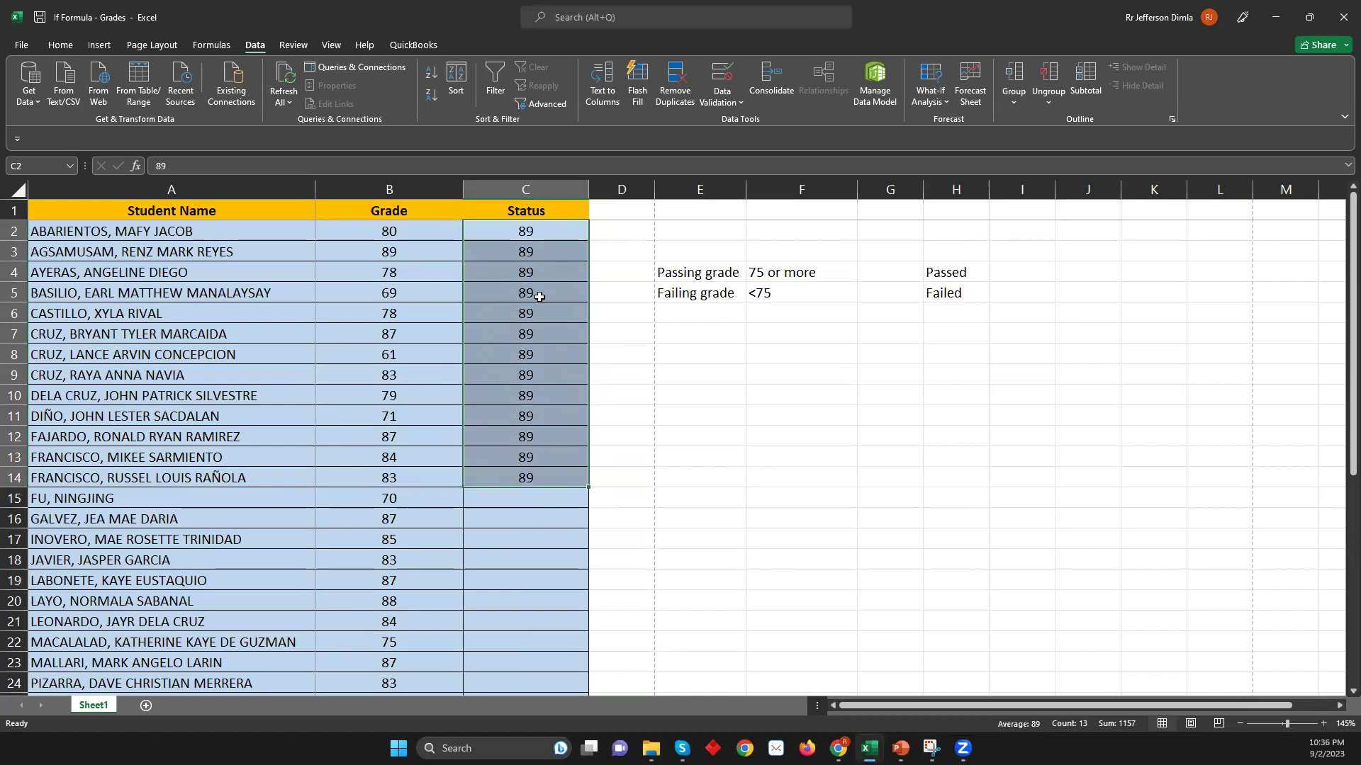
{"action": "key", "text": "ctrl+z"}
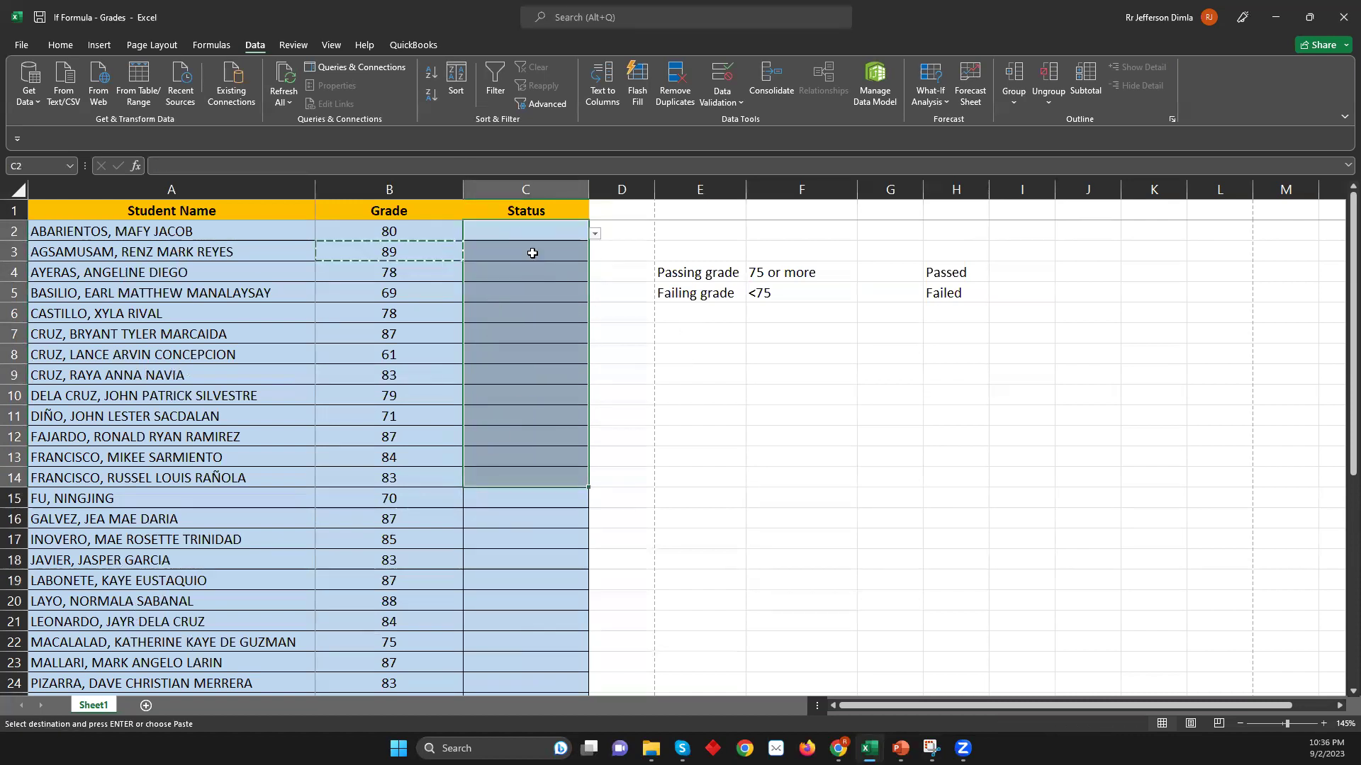
{"action": "key", "text": "ctrl+z"}
{"action": "left_click", "coordinate": [595, 239]}
- Set C2 to Passed, then cancel the rejected typed entry '=ifafas'
{"action": "left_click", "coordinate": [560, 248]}
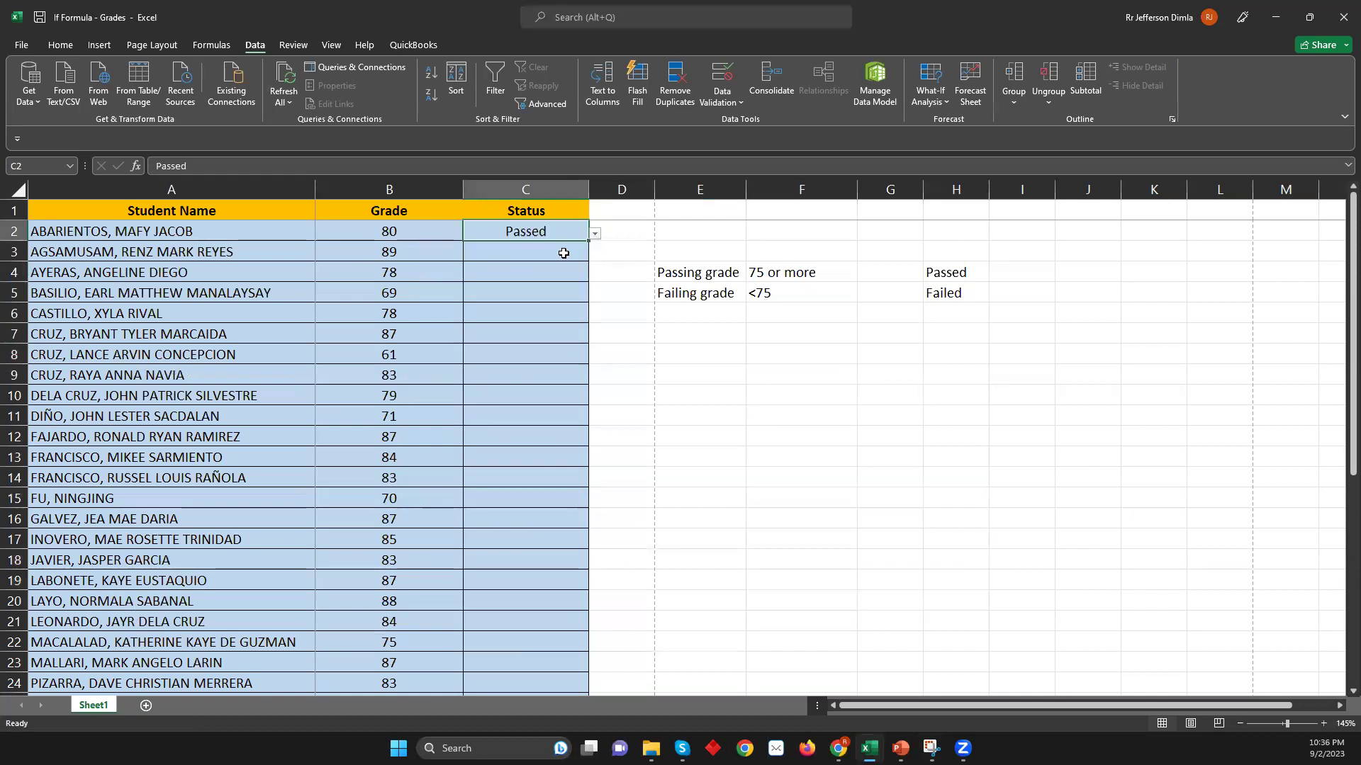
{"action": "type", "text": "=ifafas"}
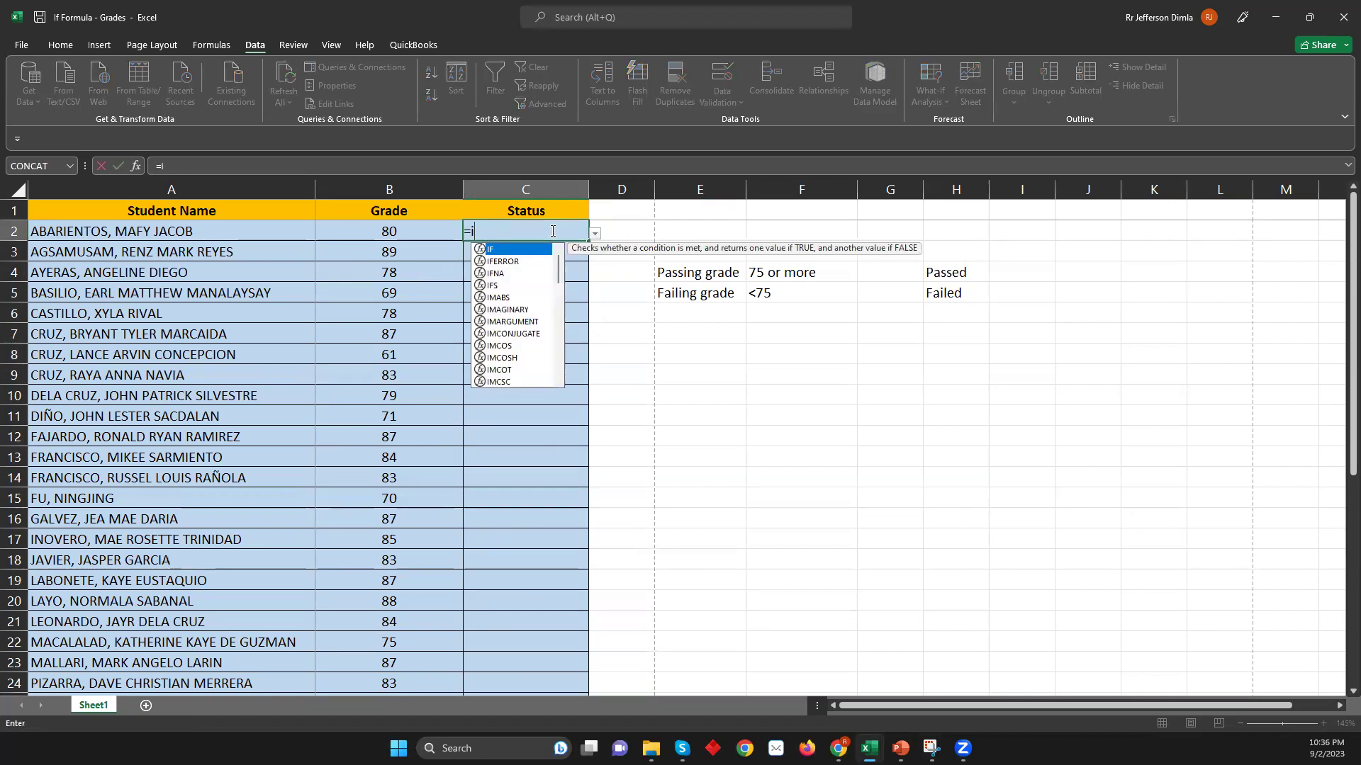
{"action": "key", "text": "Return"}
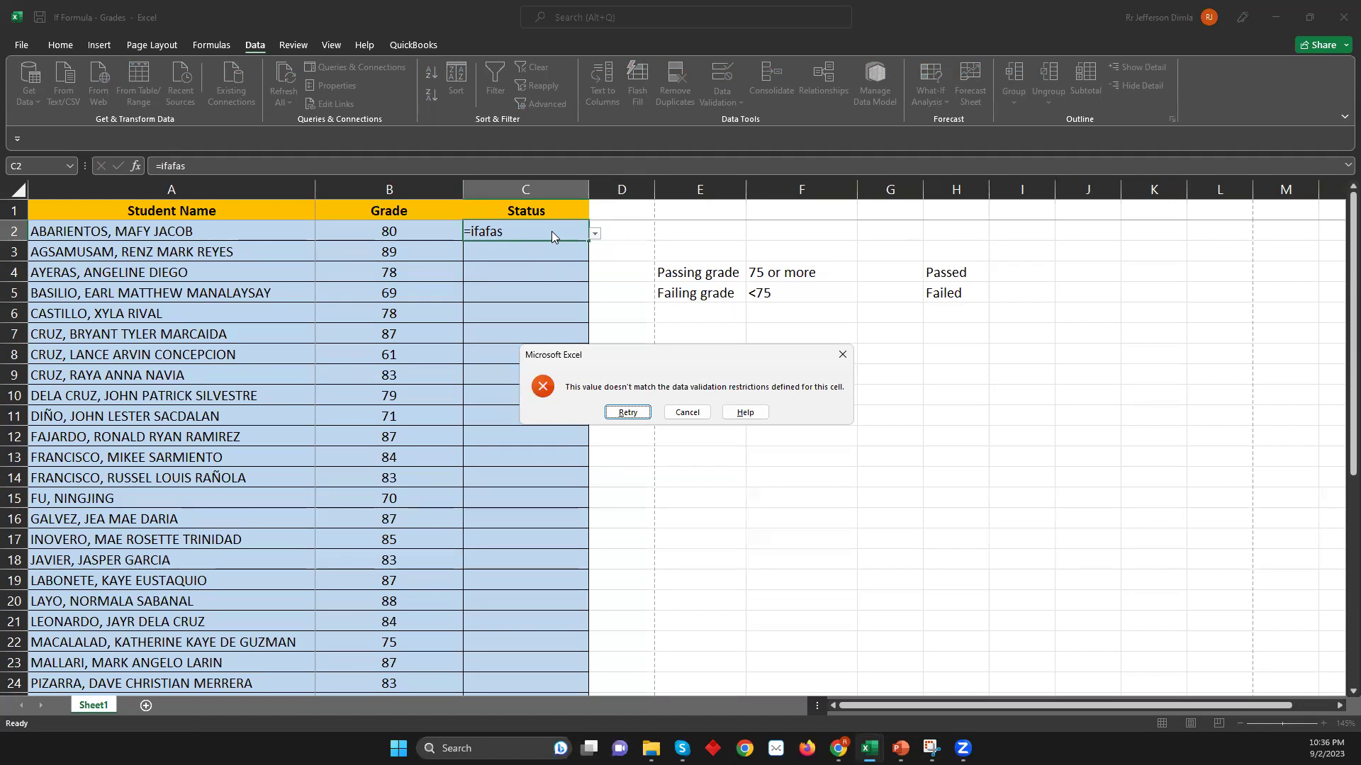
{"action": "key", "text": "Escape"}
- Paste B3's 89 into C2 and delete it, then paste the empty C2 over C2:C20
{"action": "left_click", "coordinate": [418, 255]}
{"action": "key", "text": "ctrl+c"}
{"action": "left_click", "coordinate": [568, 224]}
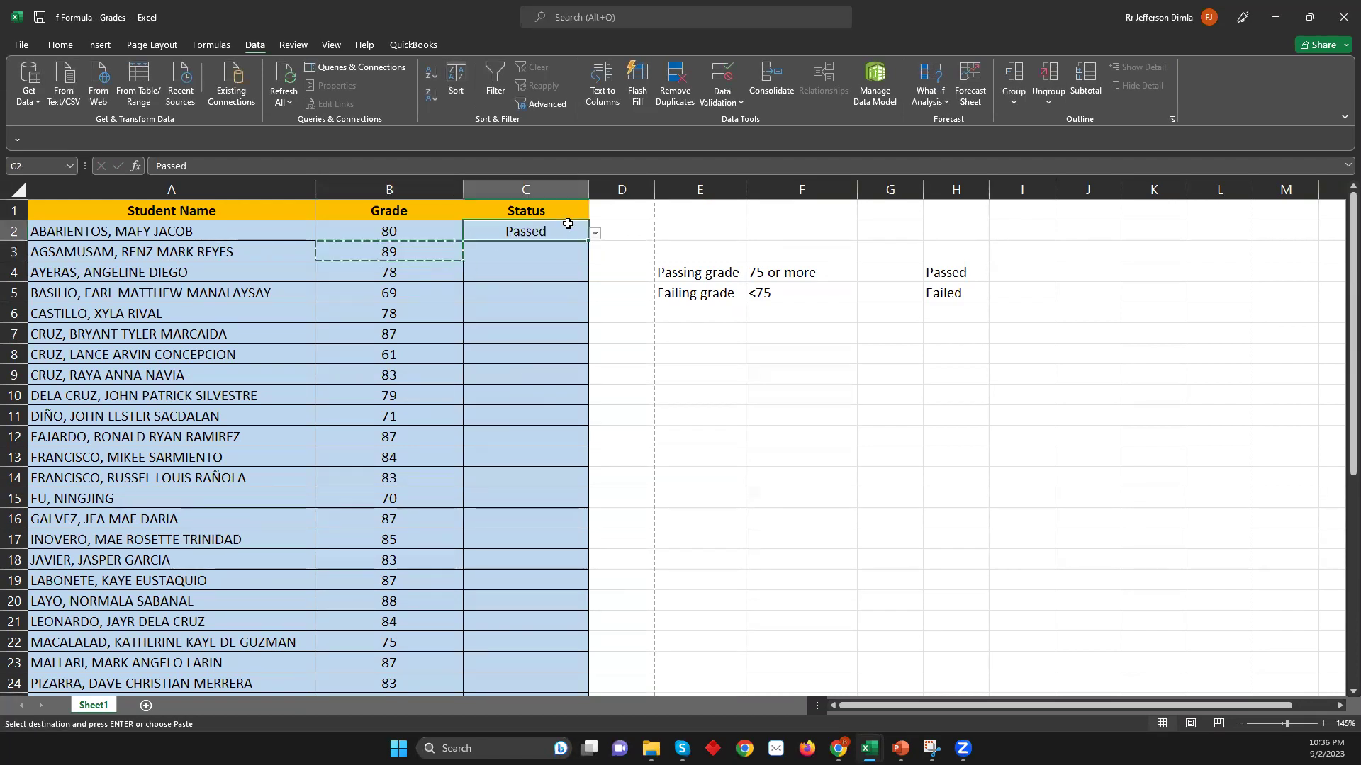
{"action": "key", "text": "ctrl+v"}
{"action": "key", "text": "Delete"}
{"action": "key", "text": "ctrl+c"}
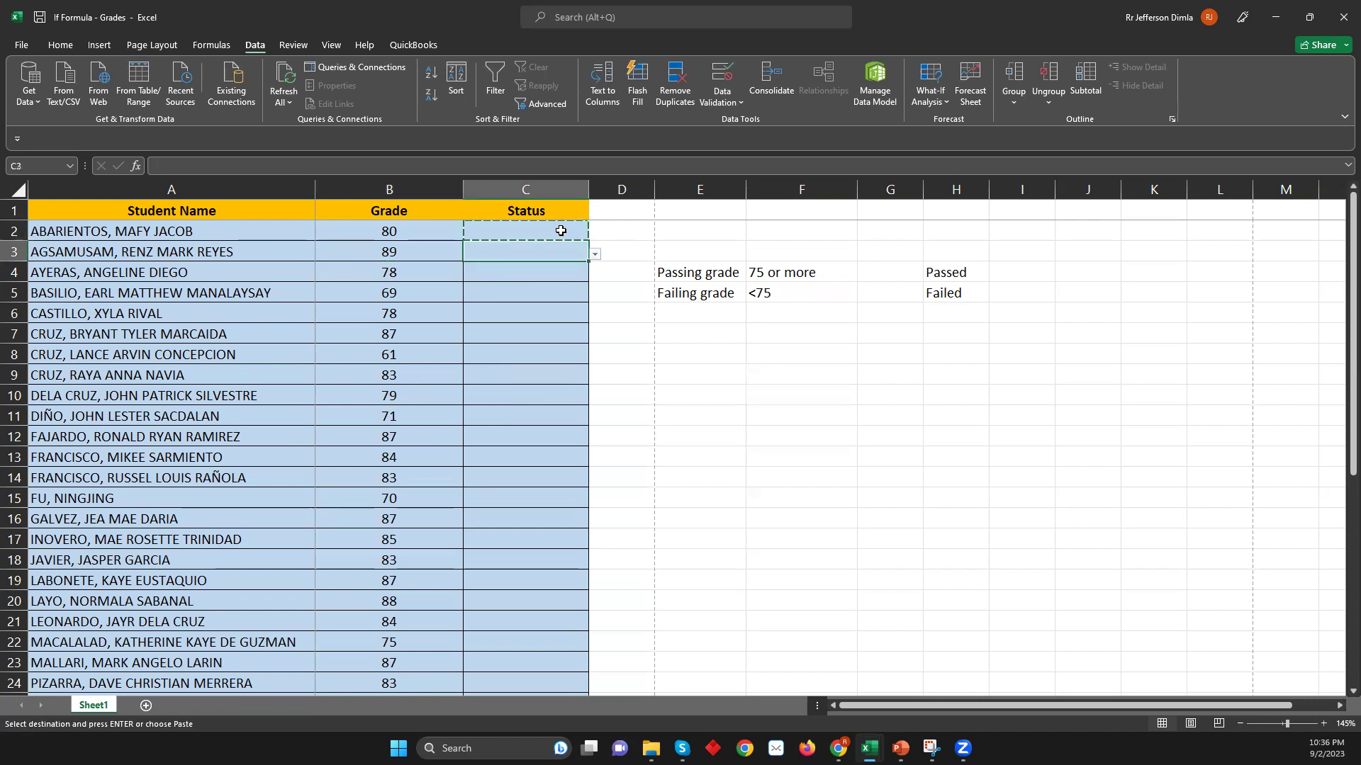
{"action": "key", "text": "shift+Down"}
{"action": "key", "text": "shift+Down"}
{"action": "key", "text": "shift+Down"}
{"action": "key", "text": "shift+Down"}
{"action": "key", "text": "shift+Down"}
{"action": "key", "text": "shift+Down"}
{"action": "key", "text": "shift+Down"}
{"action": "key", "text": "shift+Down"}
{"action": "key", "text": "ctrl+v"}
{"action": "key", "text": "Escape"}
{"action": "left_click", "coordinate": [565, 251]}
{"action": "left_click", "coordinate": [547, 231]}
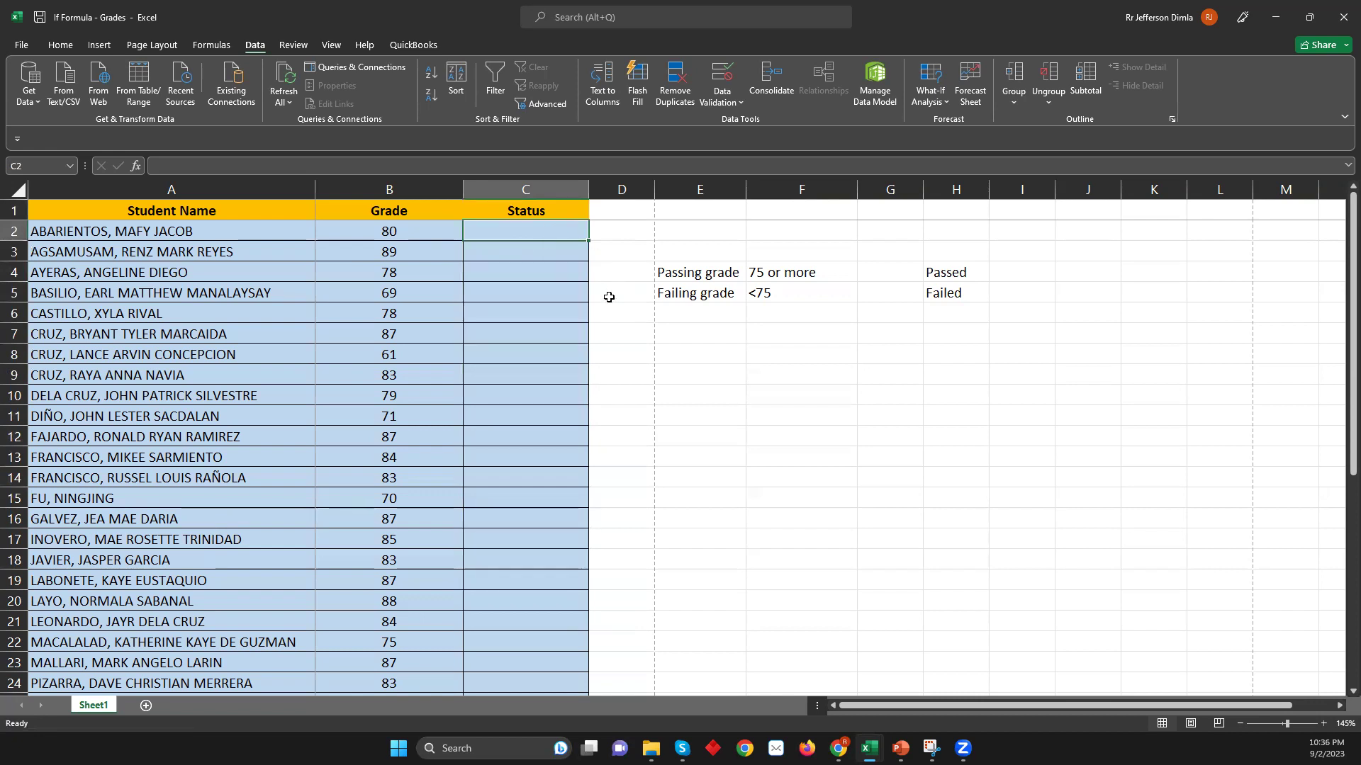
- Start C2's formula as =IF(B2=75 using the IF suggestion and a B2 reference
{"action": "type", "text": "=if"}
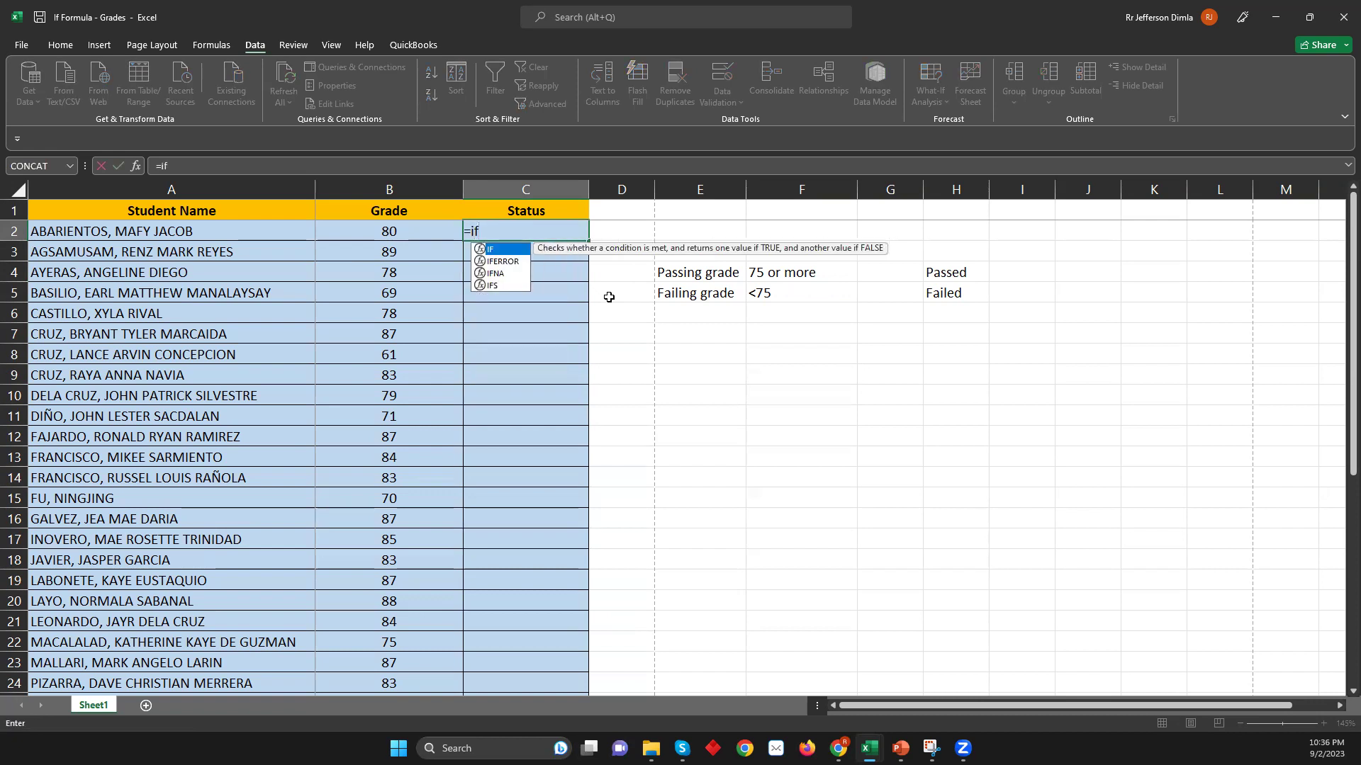
{"action": "key", "text": "Tab"}
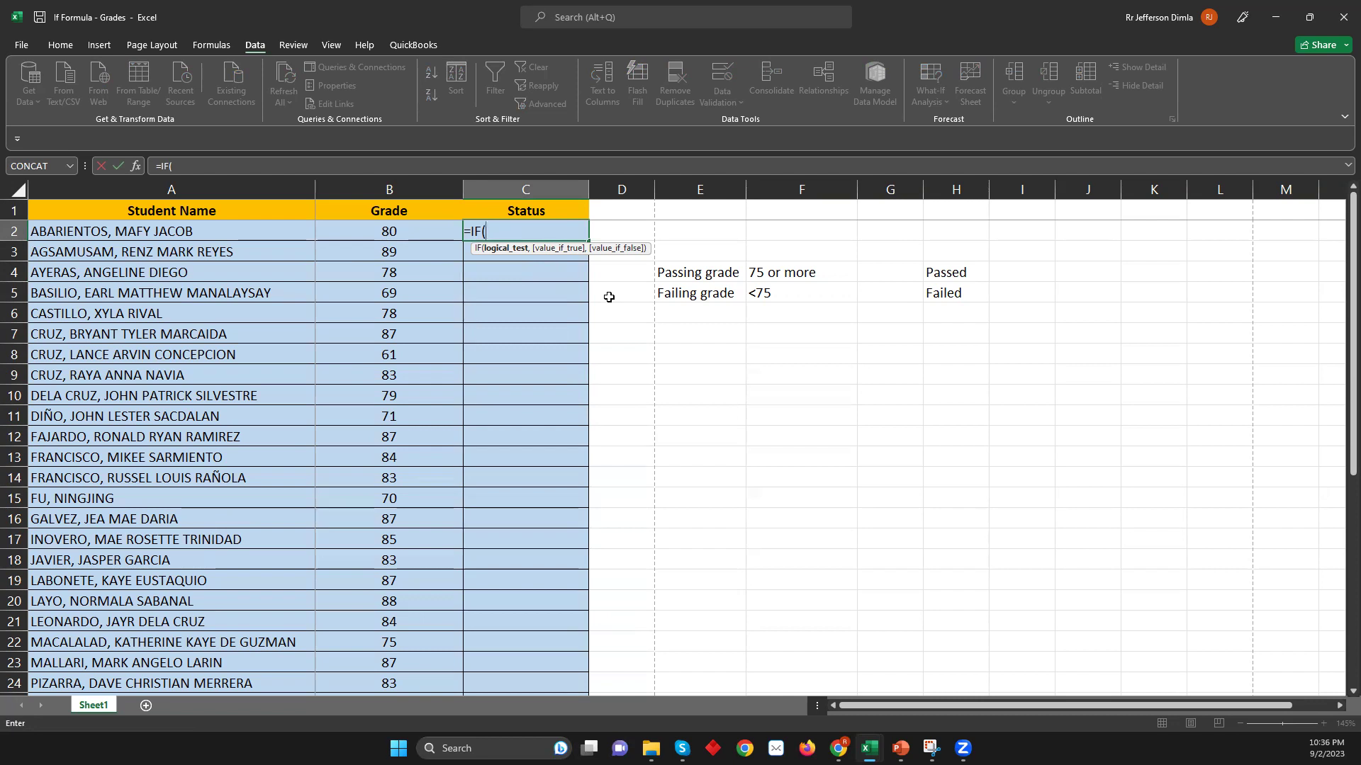
{"action": "left_click", "coordinate": [416, 232]}
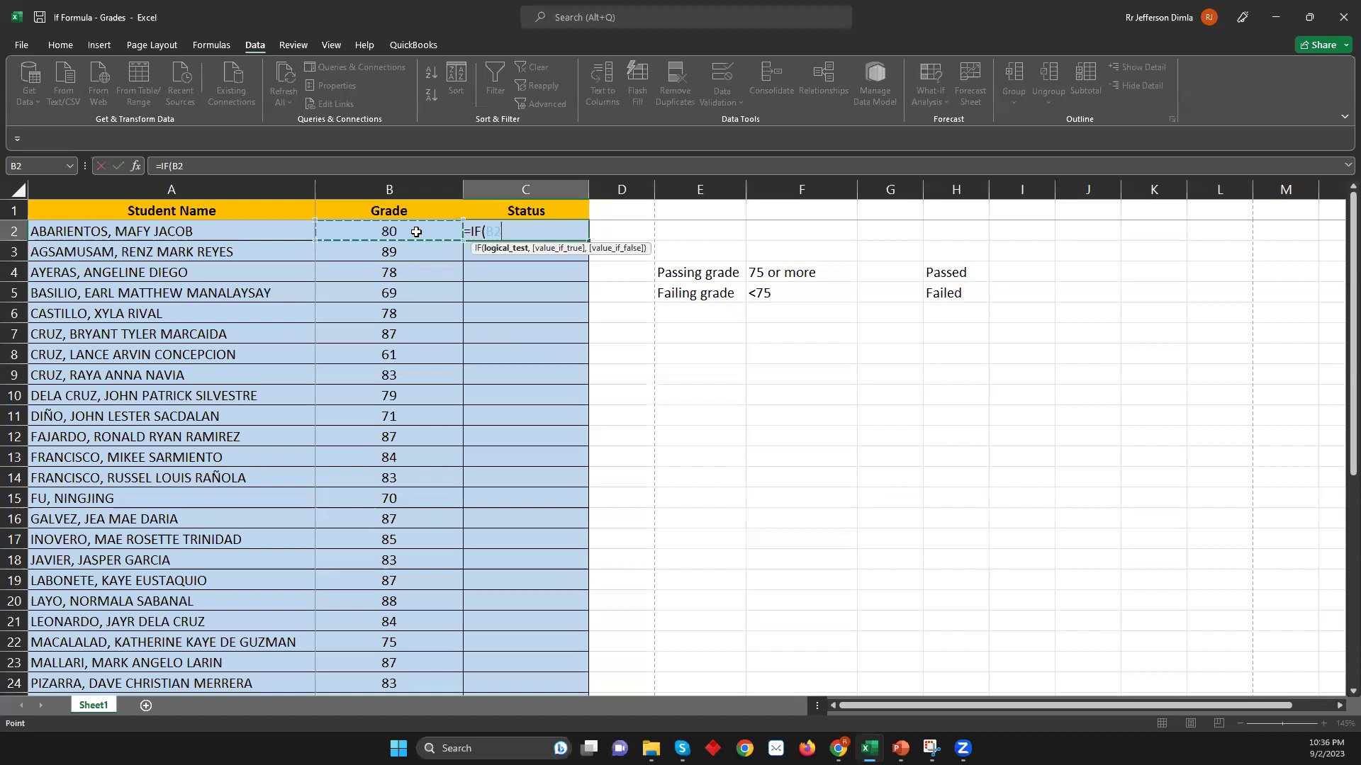
{"action": "type", "text": "=75"}
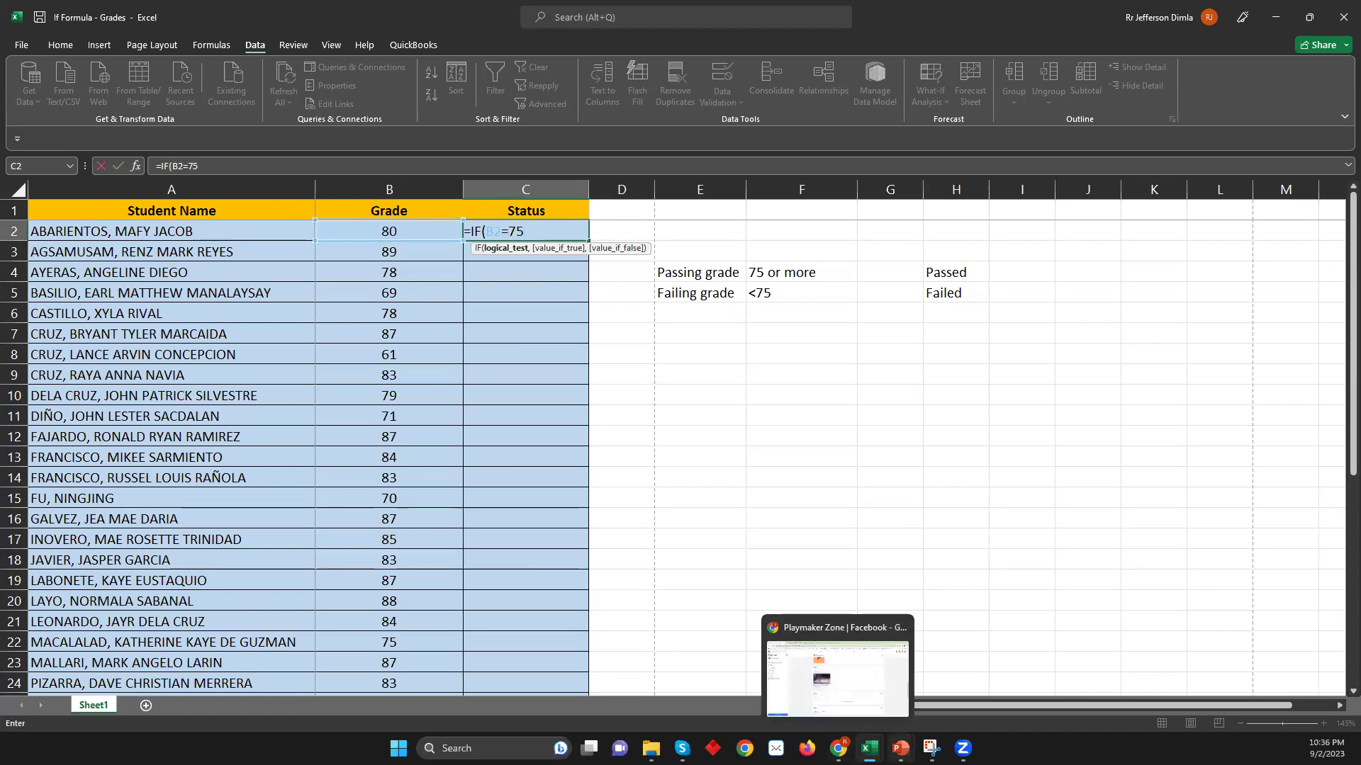
- Take a new Snipping Tool capture of the table showing the partial formula
{"action": "left_click", "coordinate": [931, 748]}
{"action": "key", "text": "ctrl+n"}
{"action": "left_click_drag", "start_coordinate": [724, 338], "coordinate": [7, 90]}
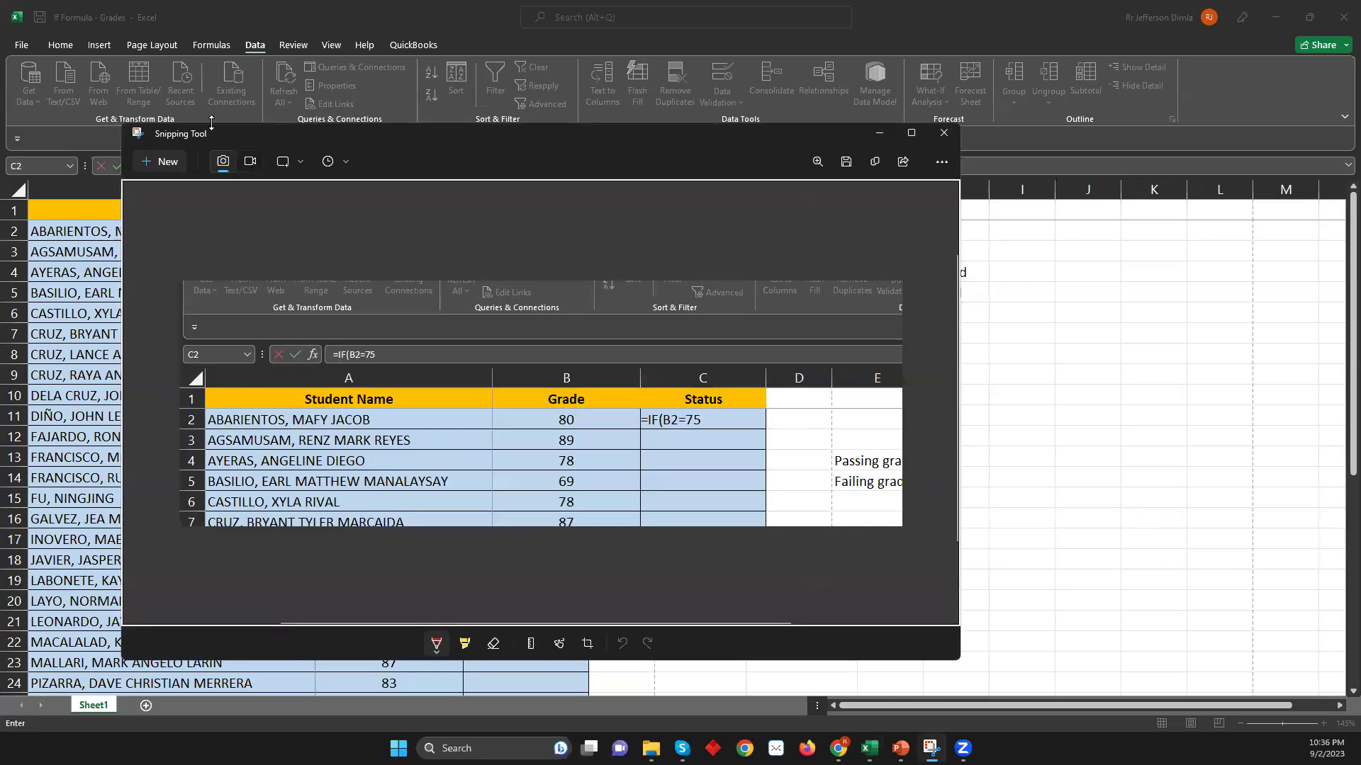
- Circle IF(B2=75 in red on the capture, then change C2's formula to =IF(B2=<75
{"action": "mouse_move", "coordinate": [688, 429]}
{"action": "left_mouse_down"}
{"action": "mouse_move", "coordinate": [651, 414]}
{"action": "mouse_move", "coordinate": [645, 428]}
{"action": "left_mouse_up"}
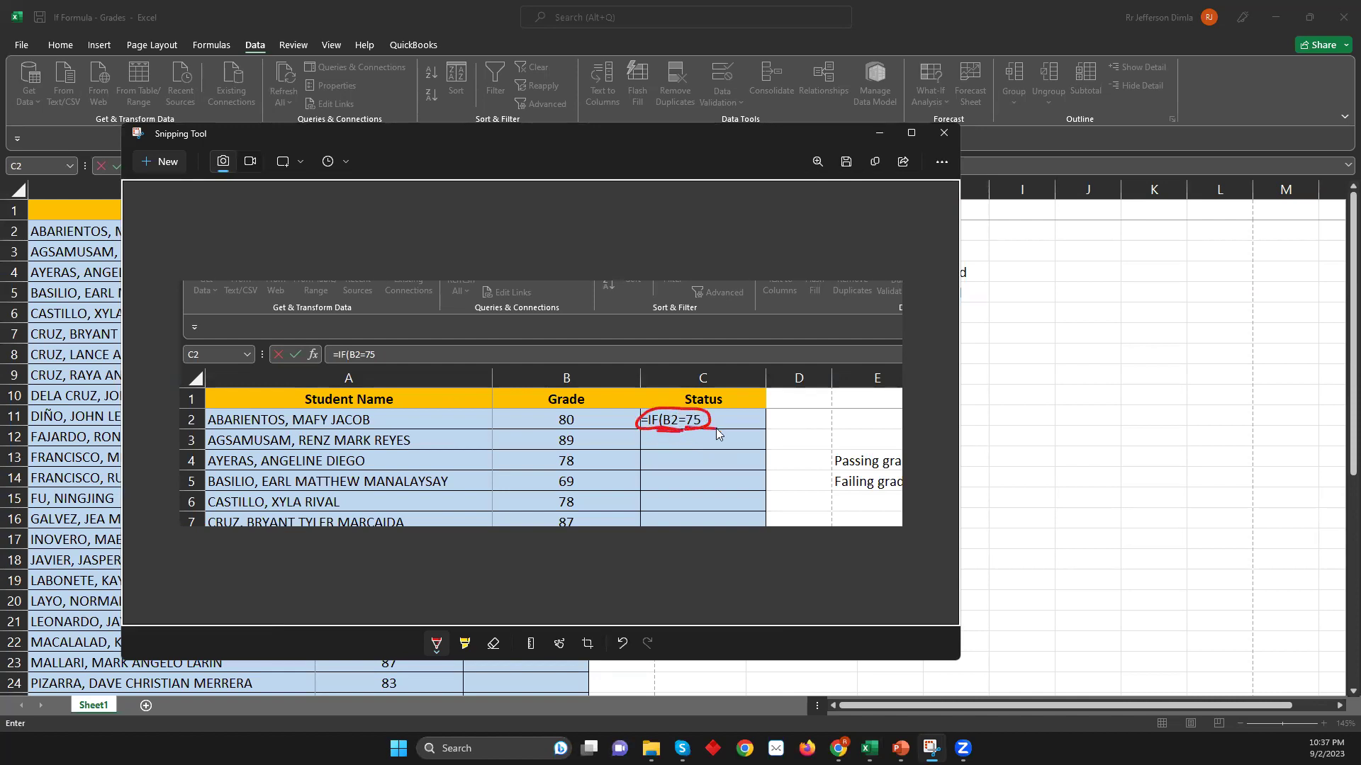
{"action": "left_click", "coordinate": [1141, 398]}
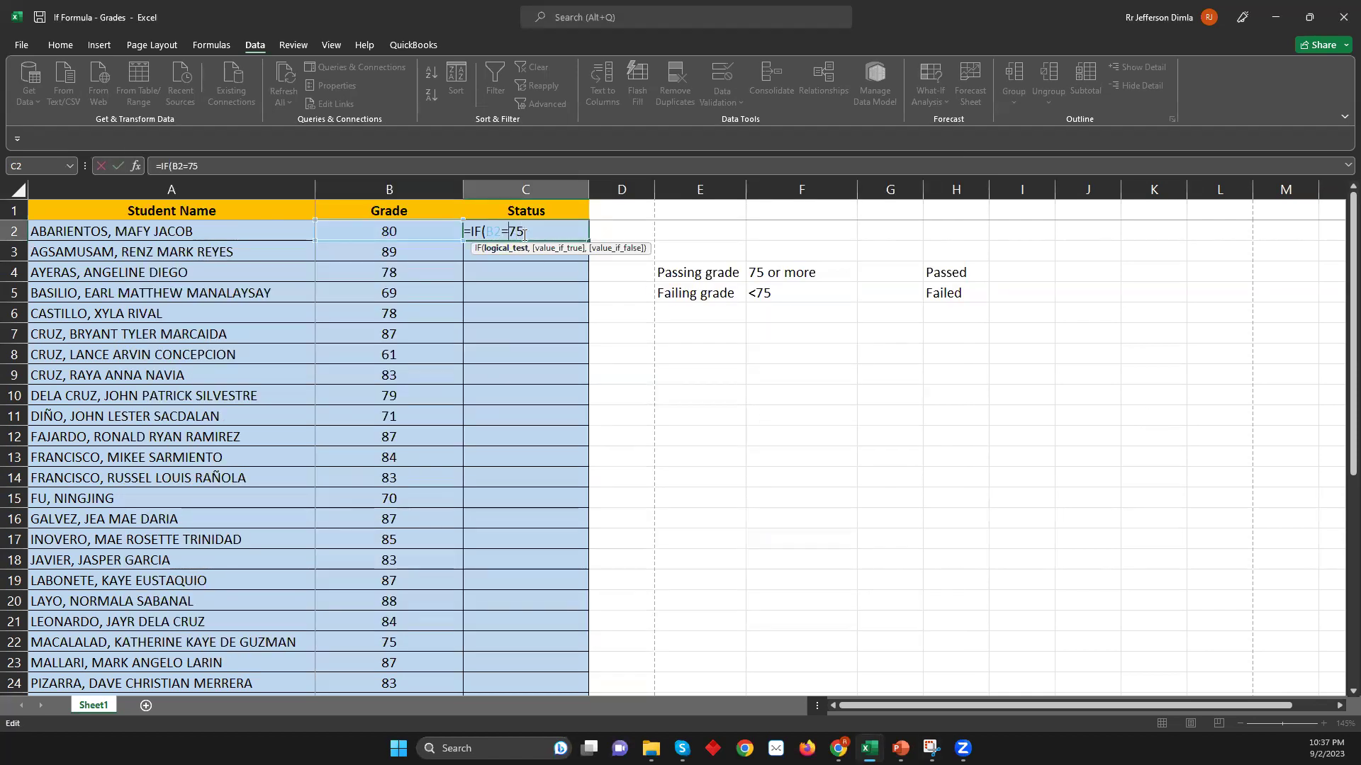
{"action": "type", "text": "<"}
{"action": "right_click", "coordinate": [523, 235]}
- Add a comma so C2 reads =IF(B2=<75, and snip the formula area of the sheet
{"action": "key", "text": "Escape"}
{"action": "left_click", "coordinate": [932, 748]}
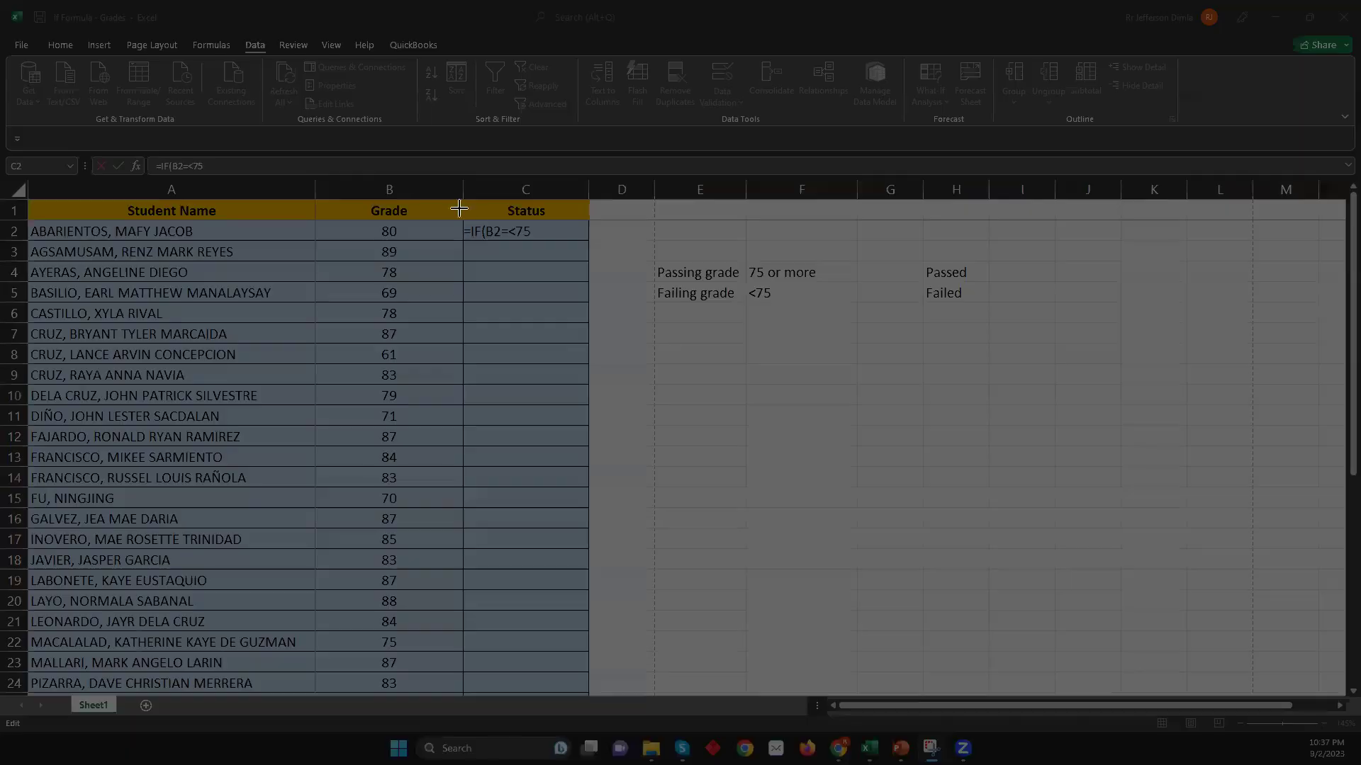
{"action": "key", "text": "alt+Tab"}
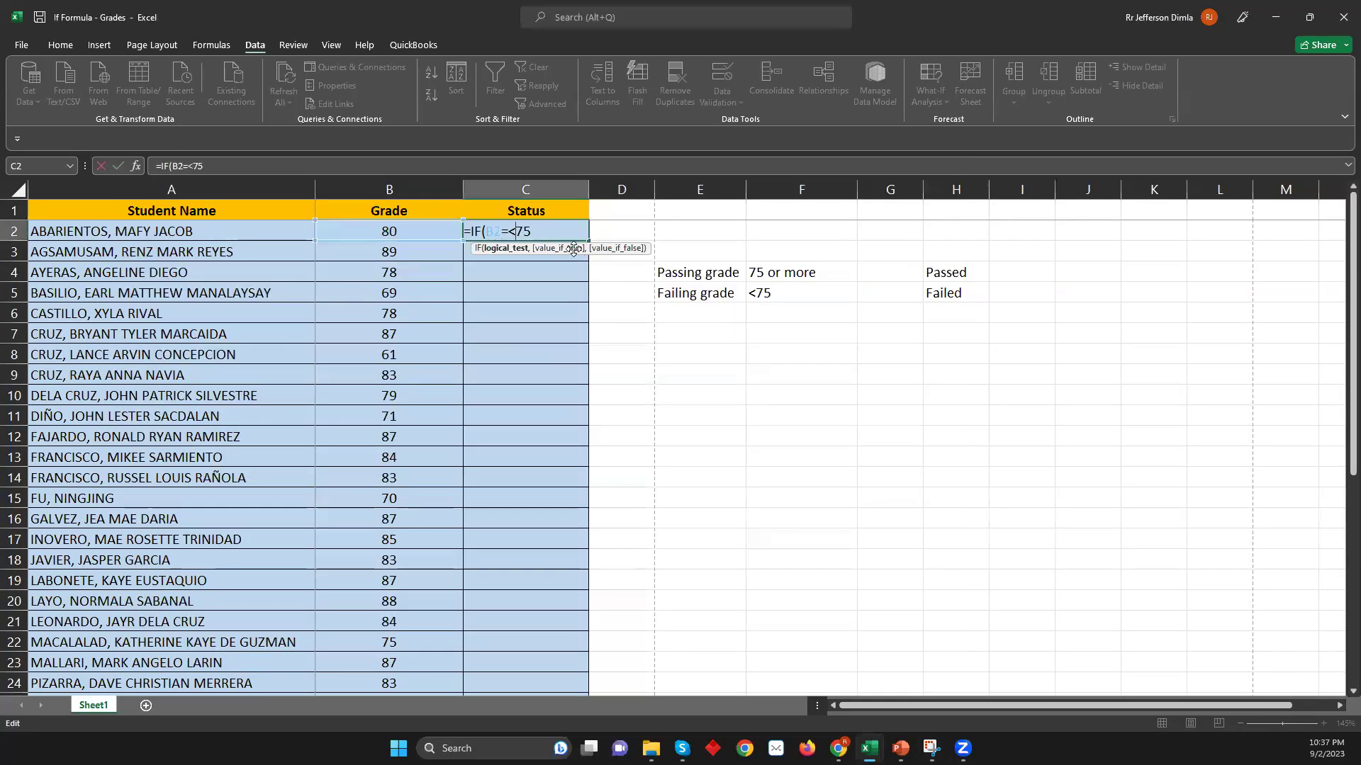
{"action": "type", "text": ","}
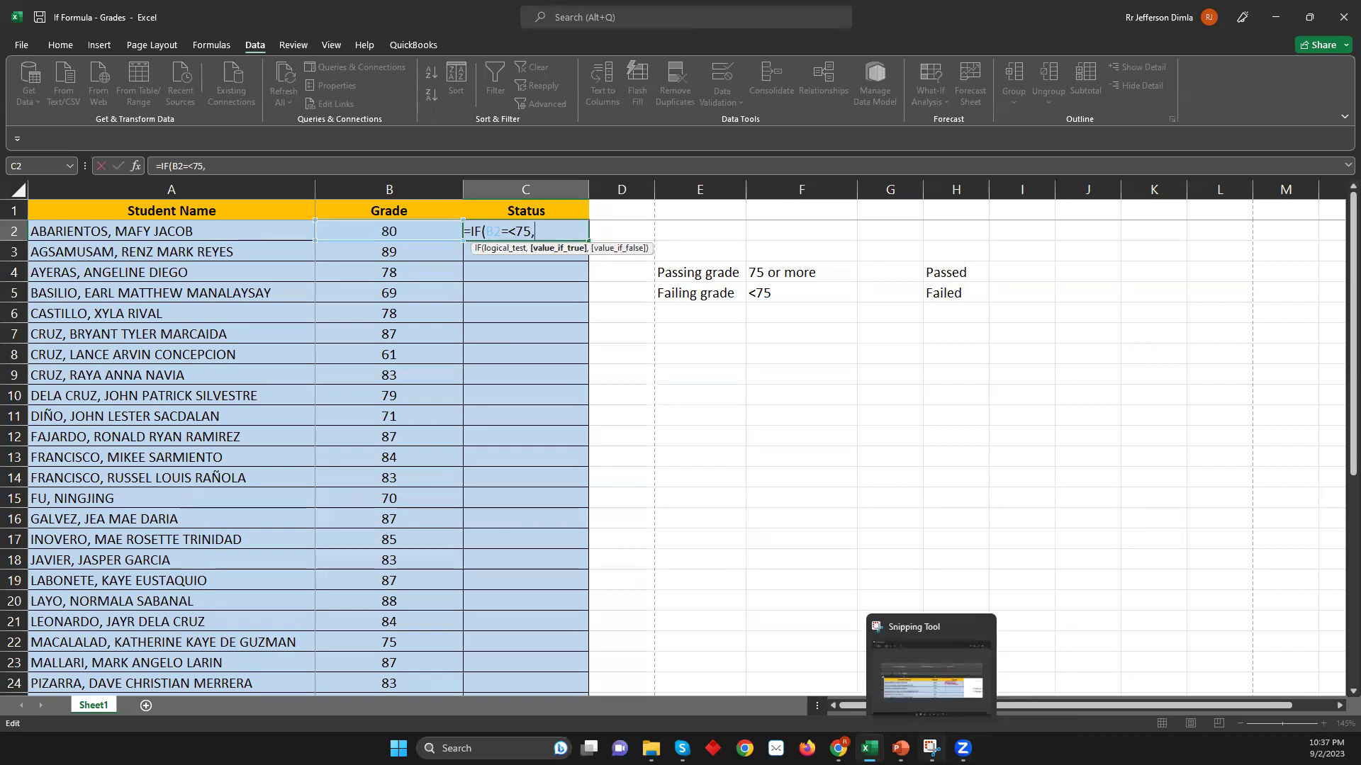
{"action": "left_click", "coordinate": [931, 748]}
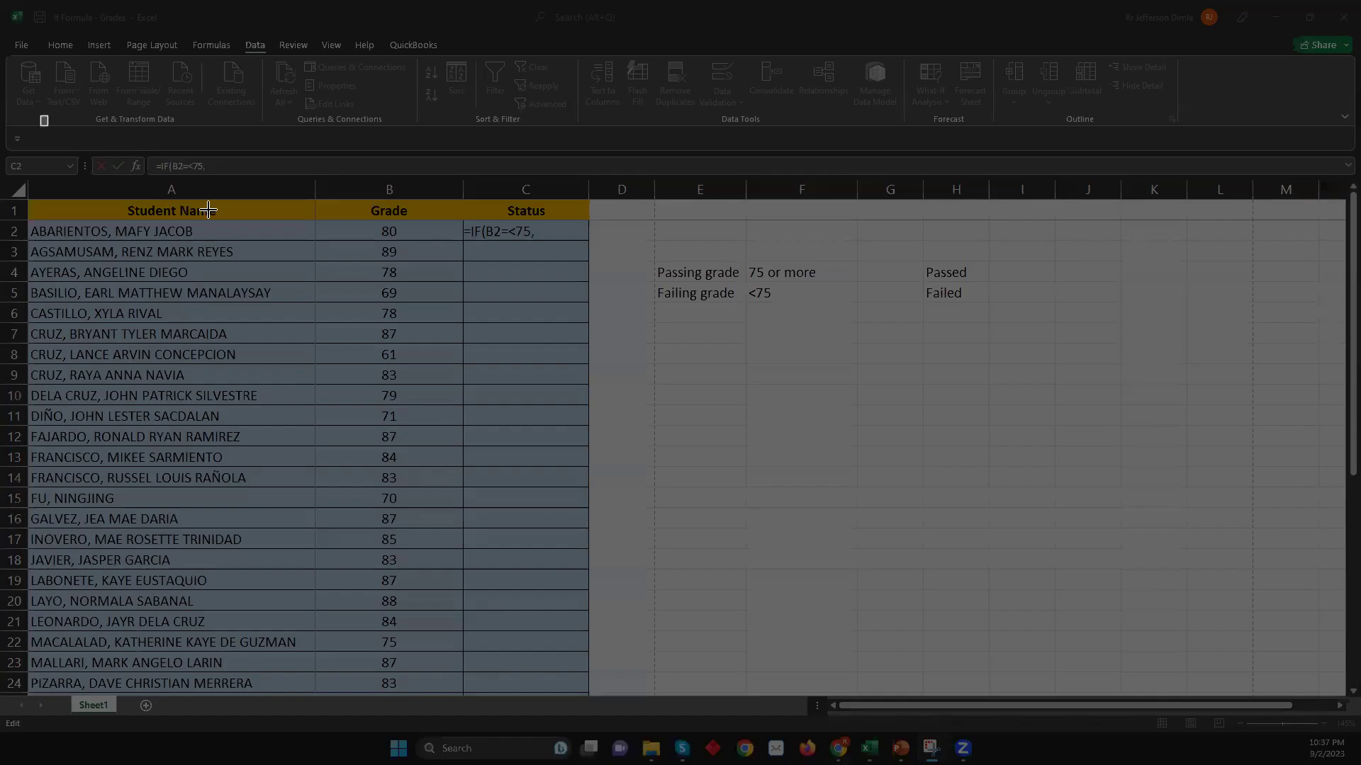
{"action": "left_click_drag", "start_coordinate": [40, 115], "coordinate": [889, 391]}
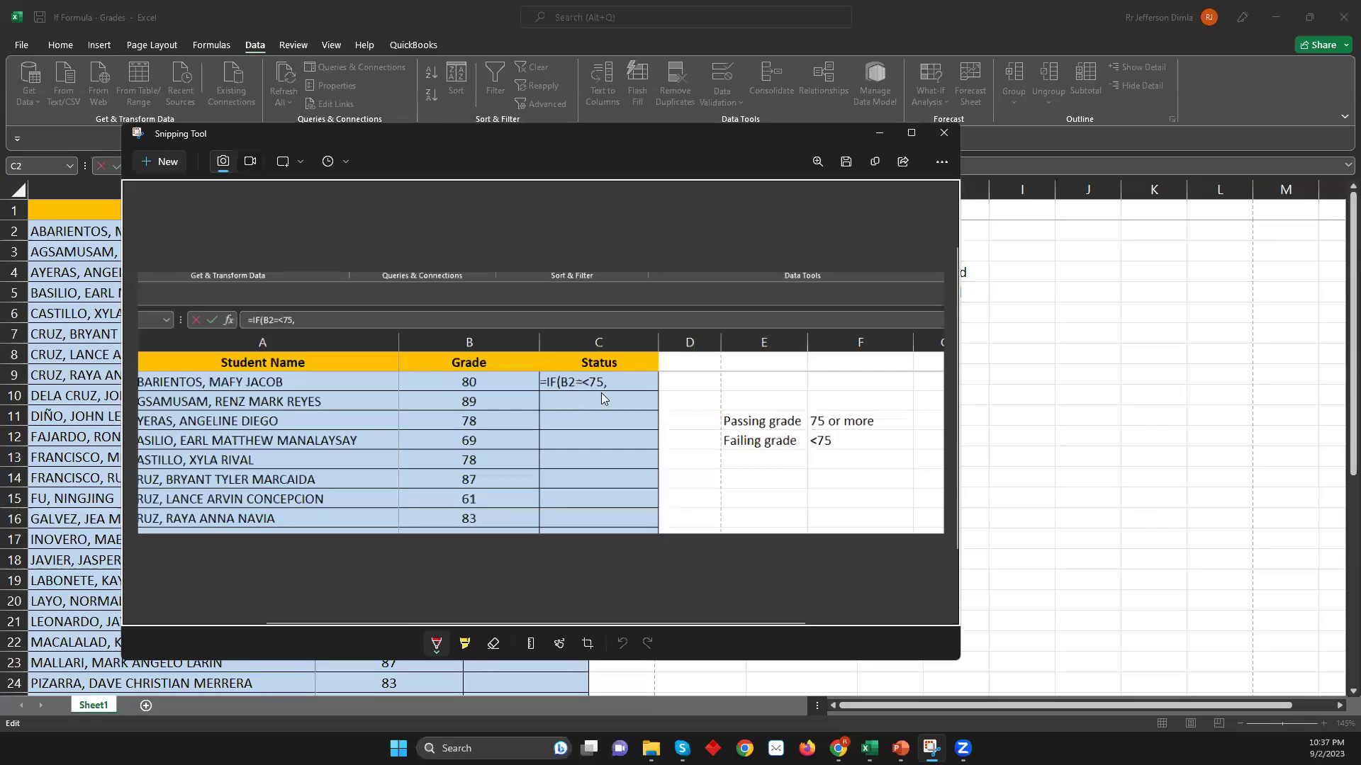
- Circle the comma after 75 in red on the snip, then go back to Excel
{"action": "left_click_drag", "start_coordinate": [615, 384], "coordinate": [603, 383]}
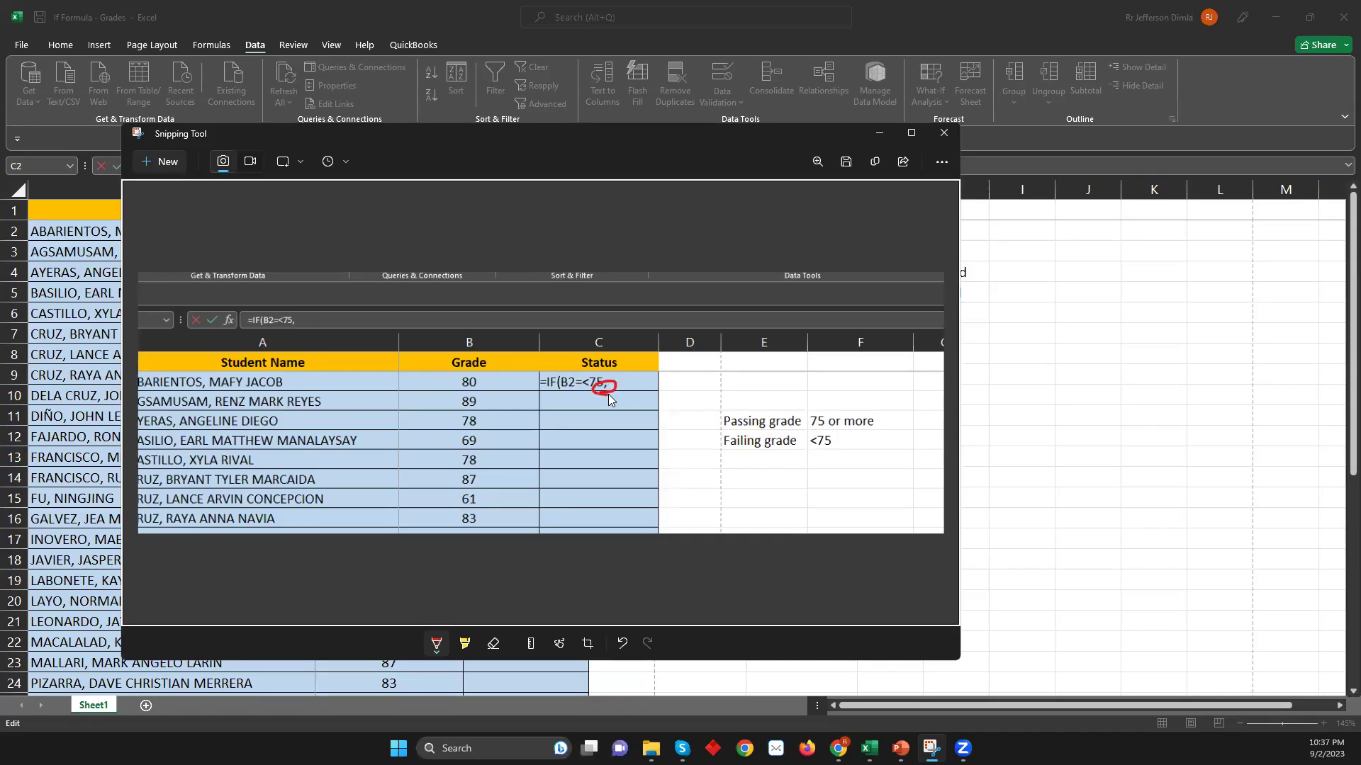
{"action": "key", "text": "alt+Tab"}
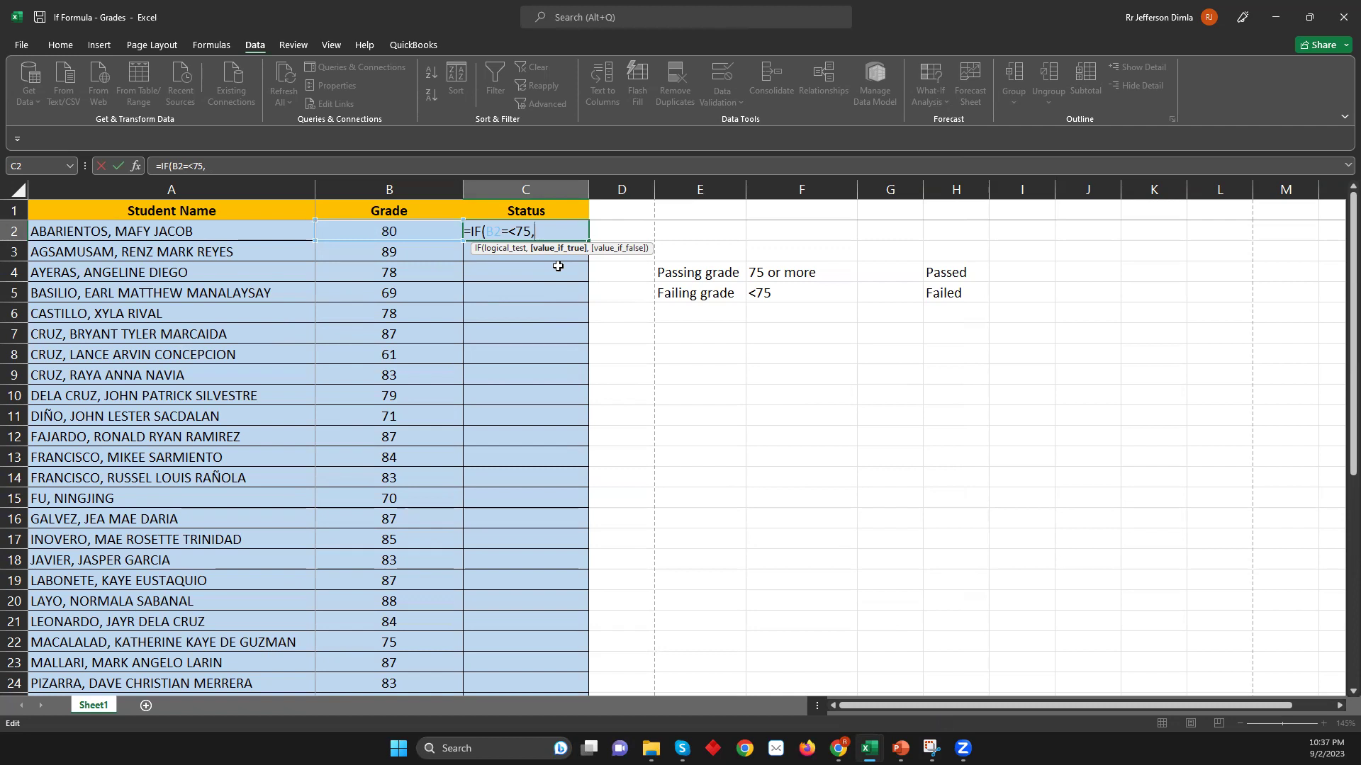
- Finish C2's formula as =IF(B2<=75,H5,H4) using H5 and H4 as results, then reselect C2
{"action": "left_click", "coordinate": [954, 292]}
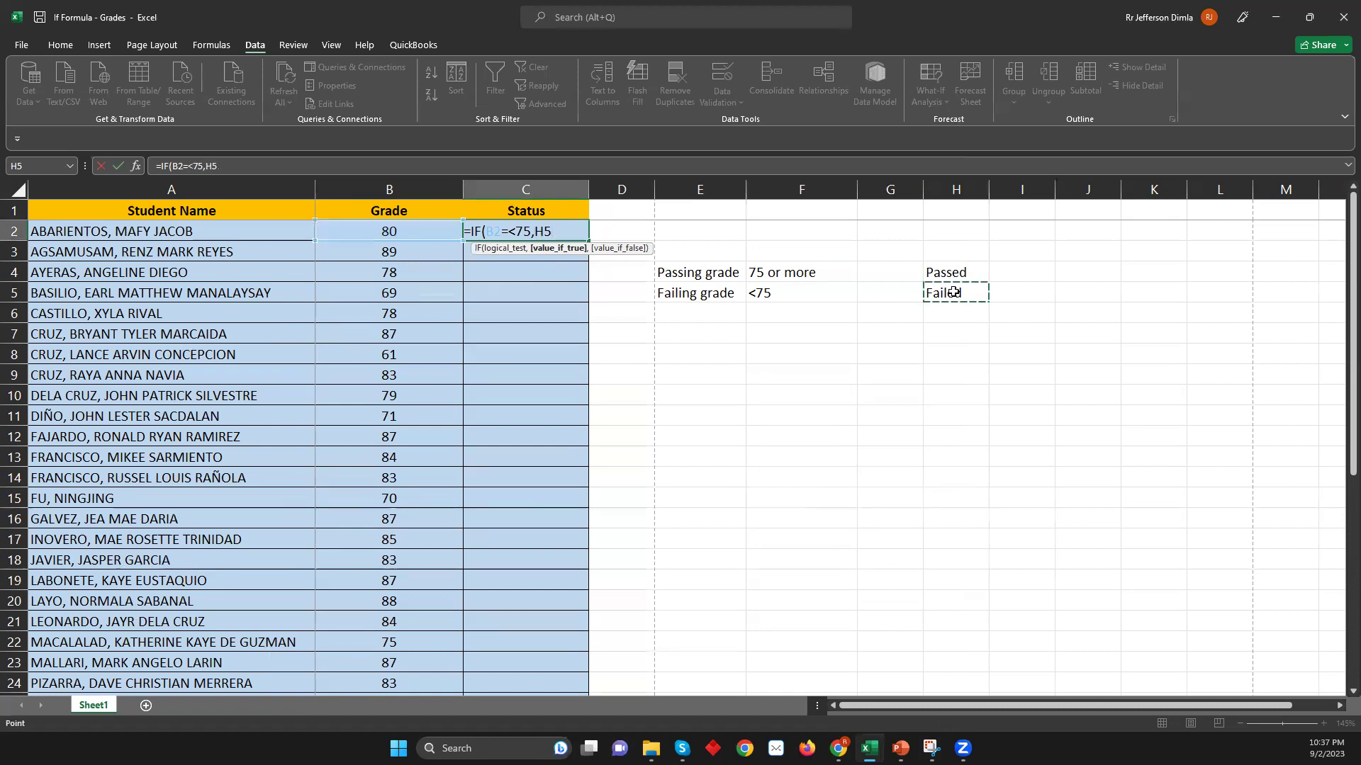
{"action": "type", "text": ","}
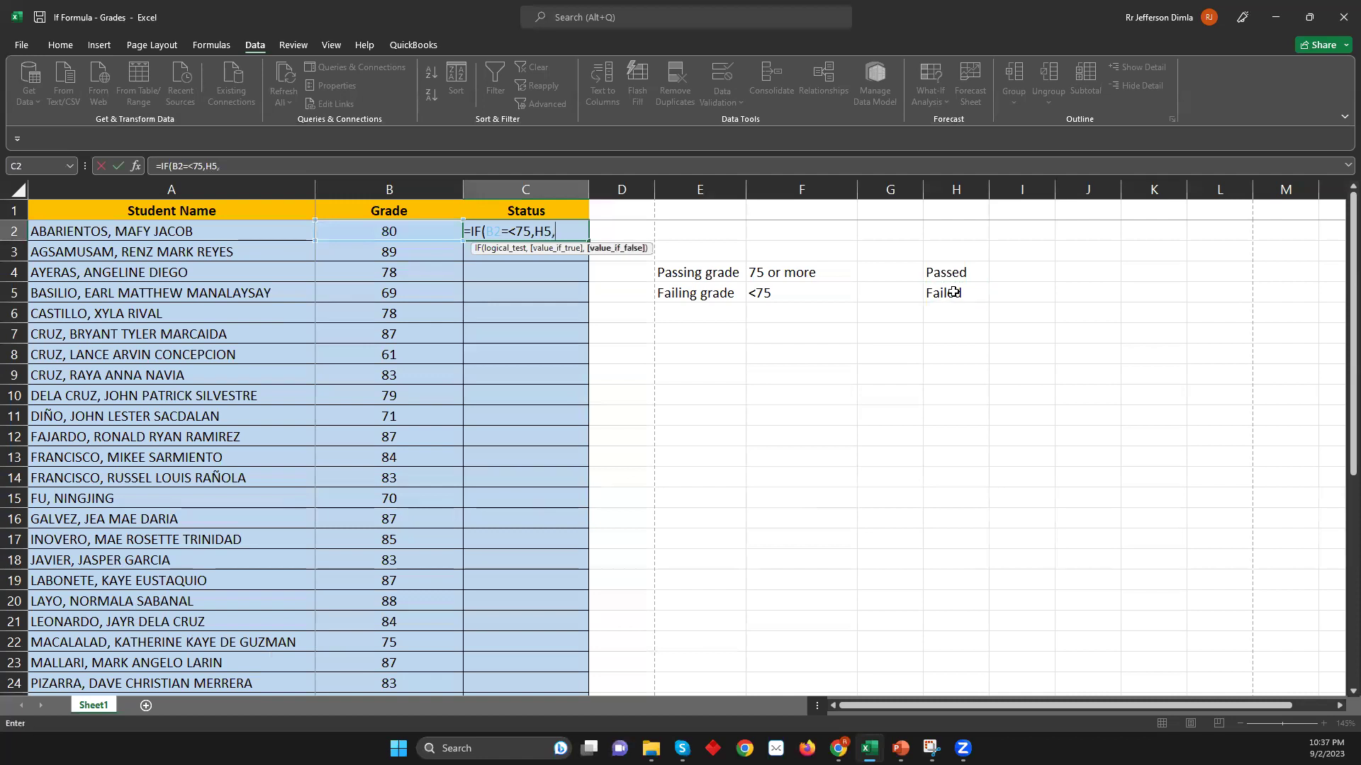
{"action": "left_click", "coordinate": [931, 749]}
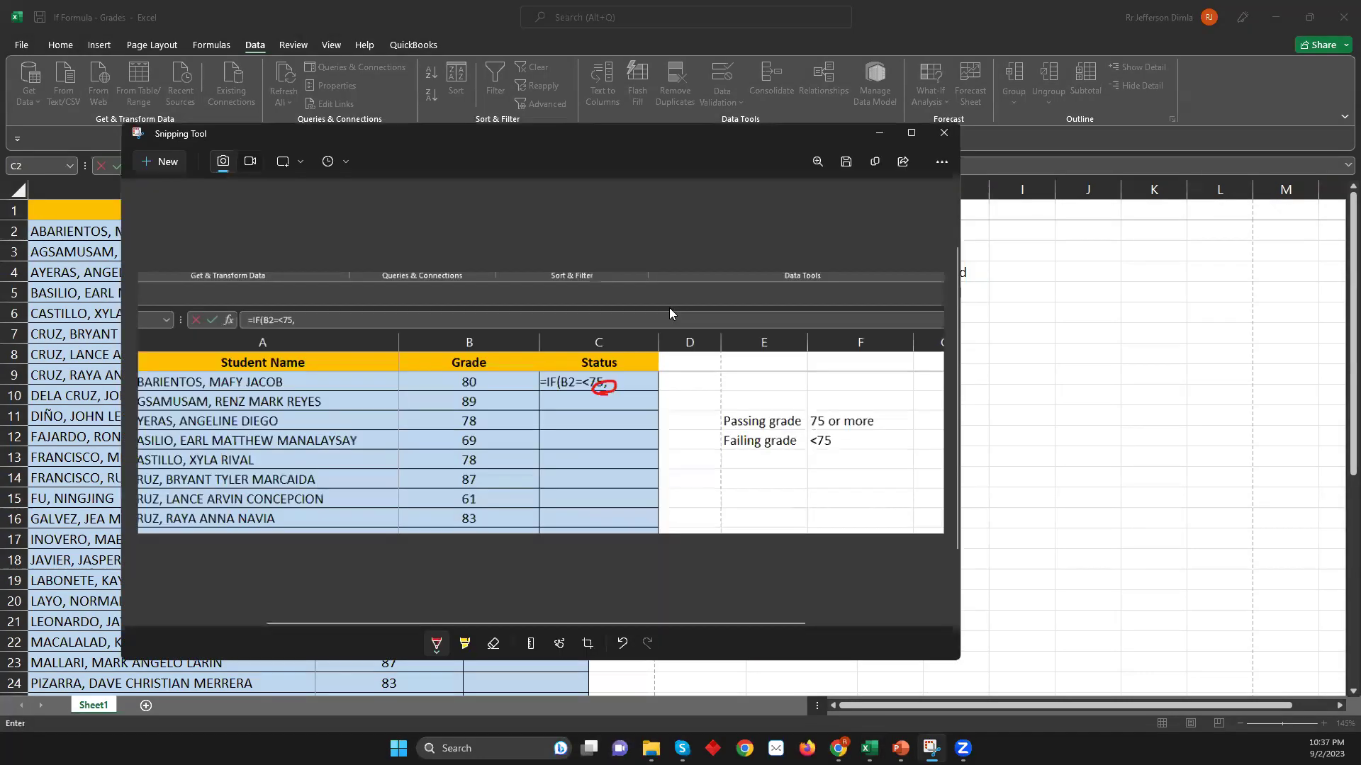
{"action": "key", "text": "alt+Tab"}
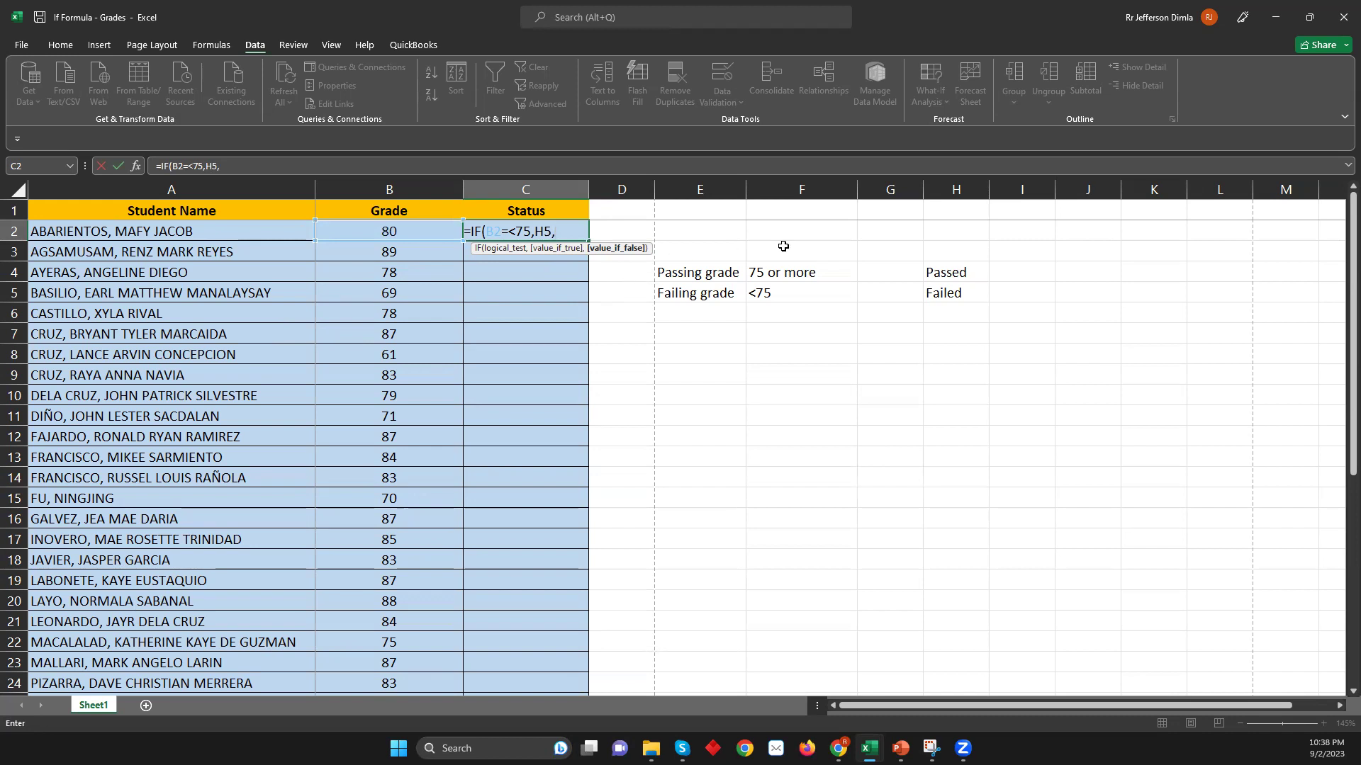
{"action": "left_click", "coordinate": [950, 270]}
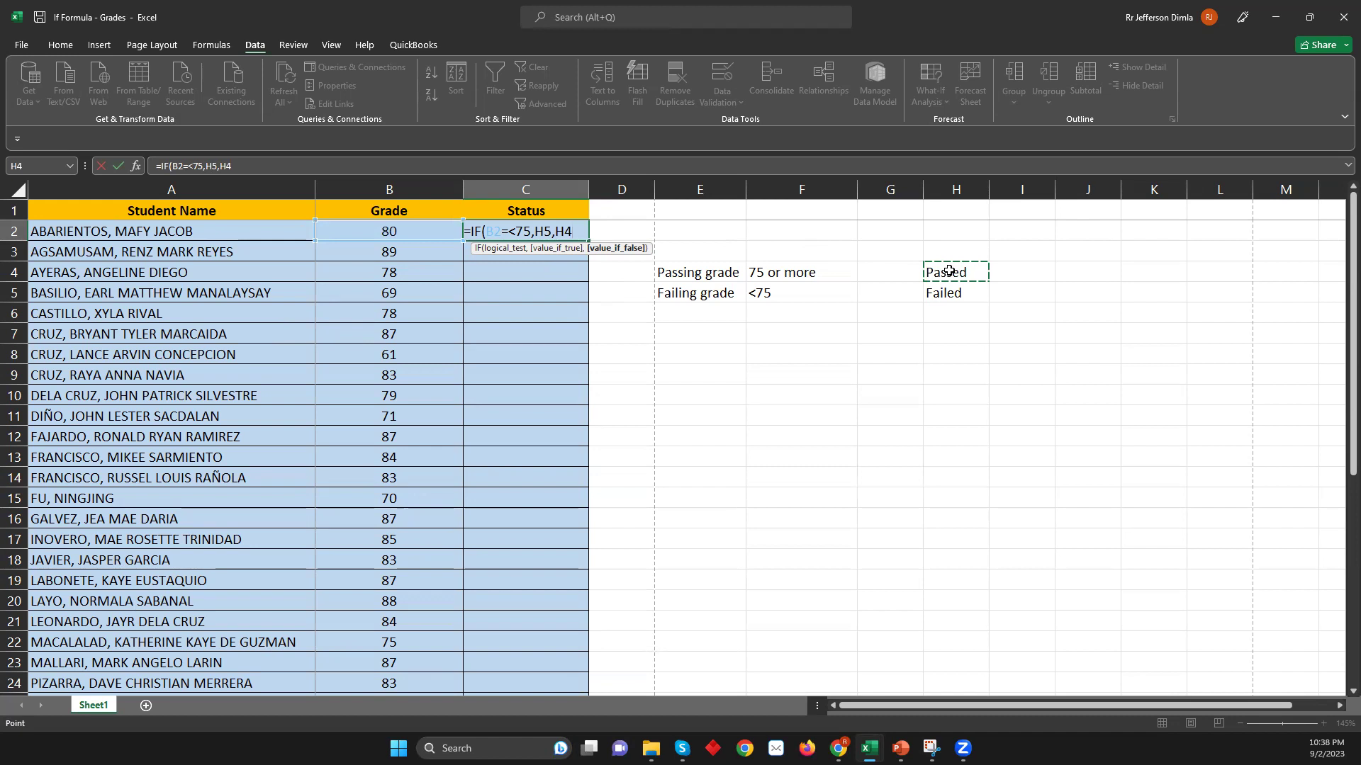
{"action": "type", "text": ")"}
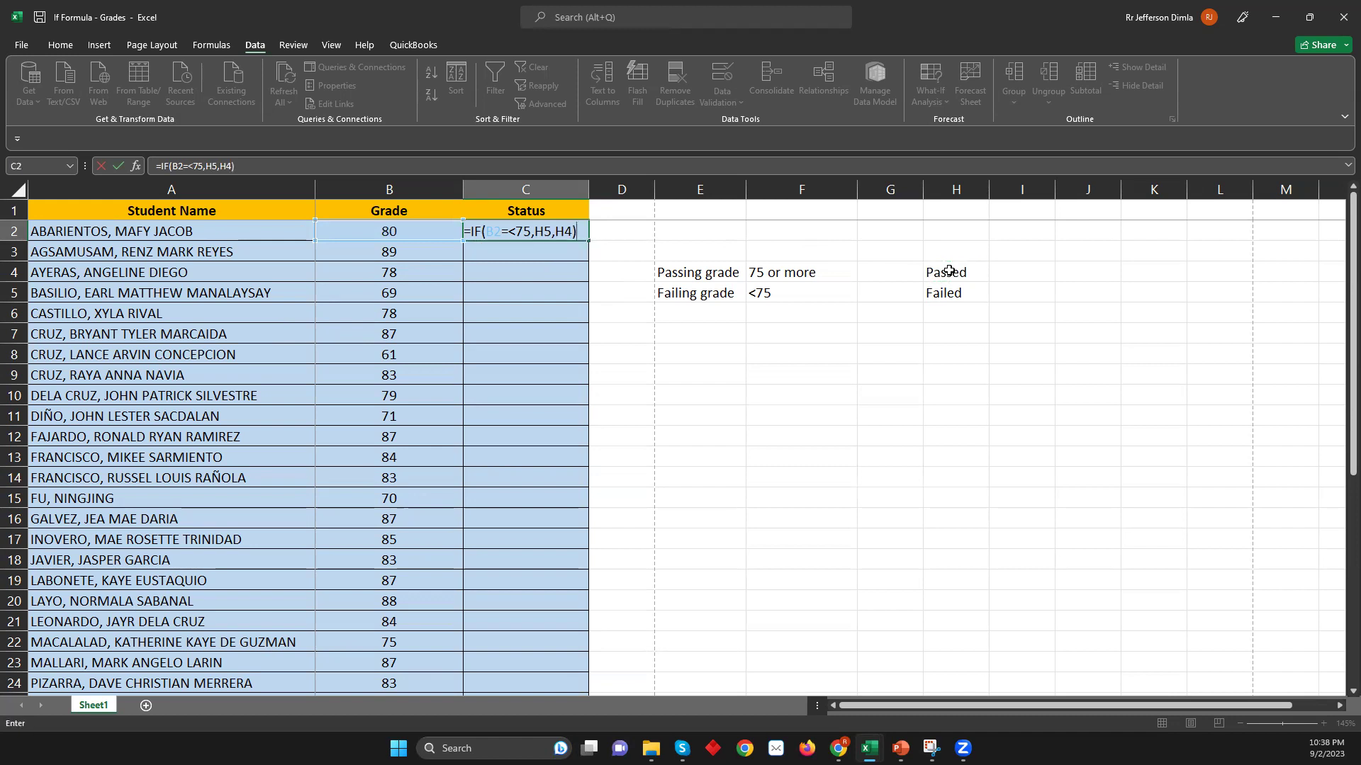
{"action": "key", "text": "Return"}
{"action": "key", "text": "Return"}
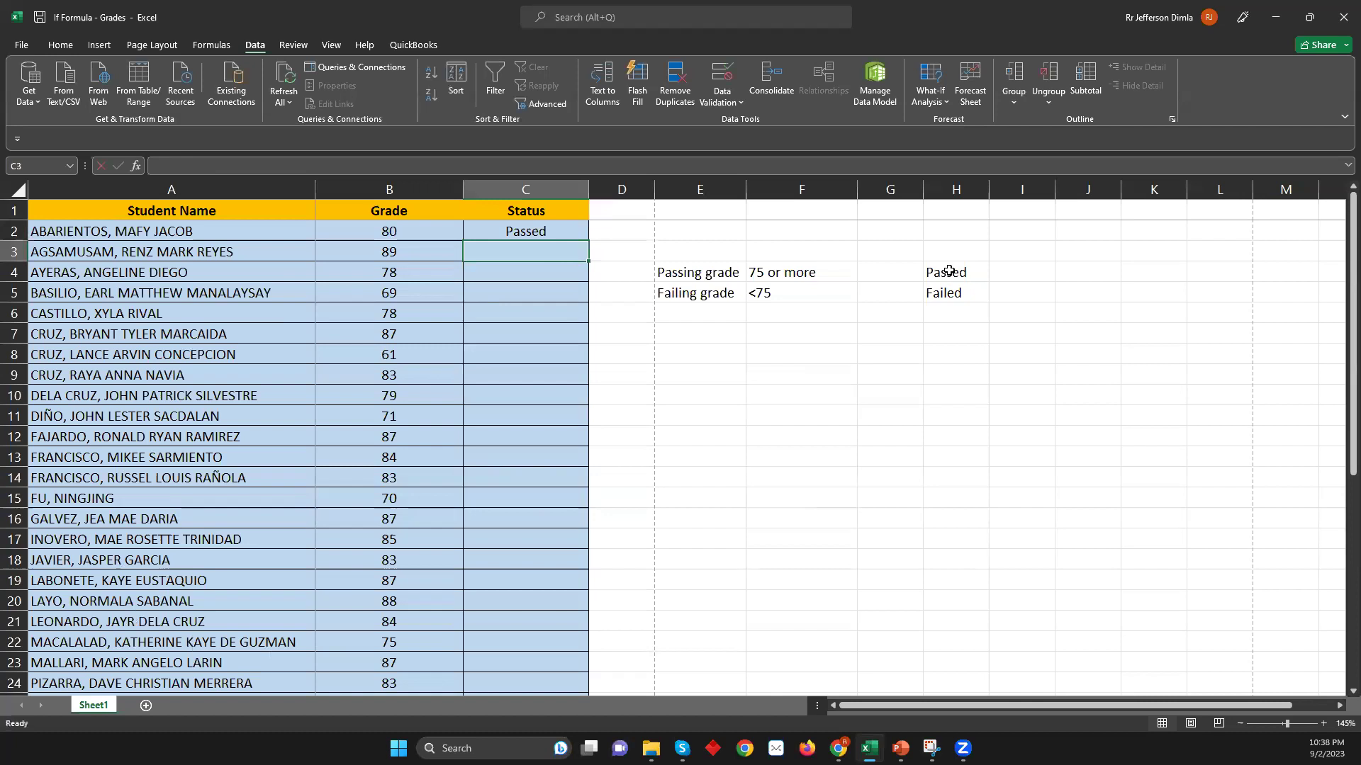
{"action": "left_click", "coordinate": [534, 229]}
- Open C2's finished formula for editing and snip the sheet showing it
{"action": "double_click", "coordinate": [550, 238]}
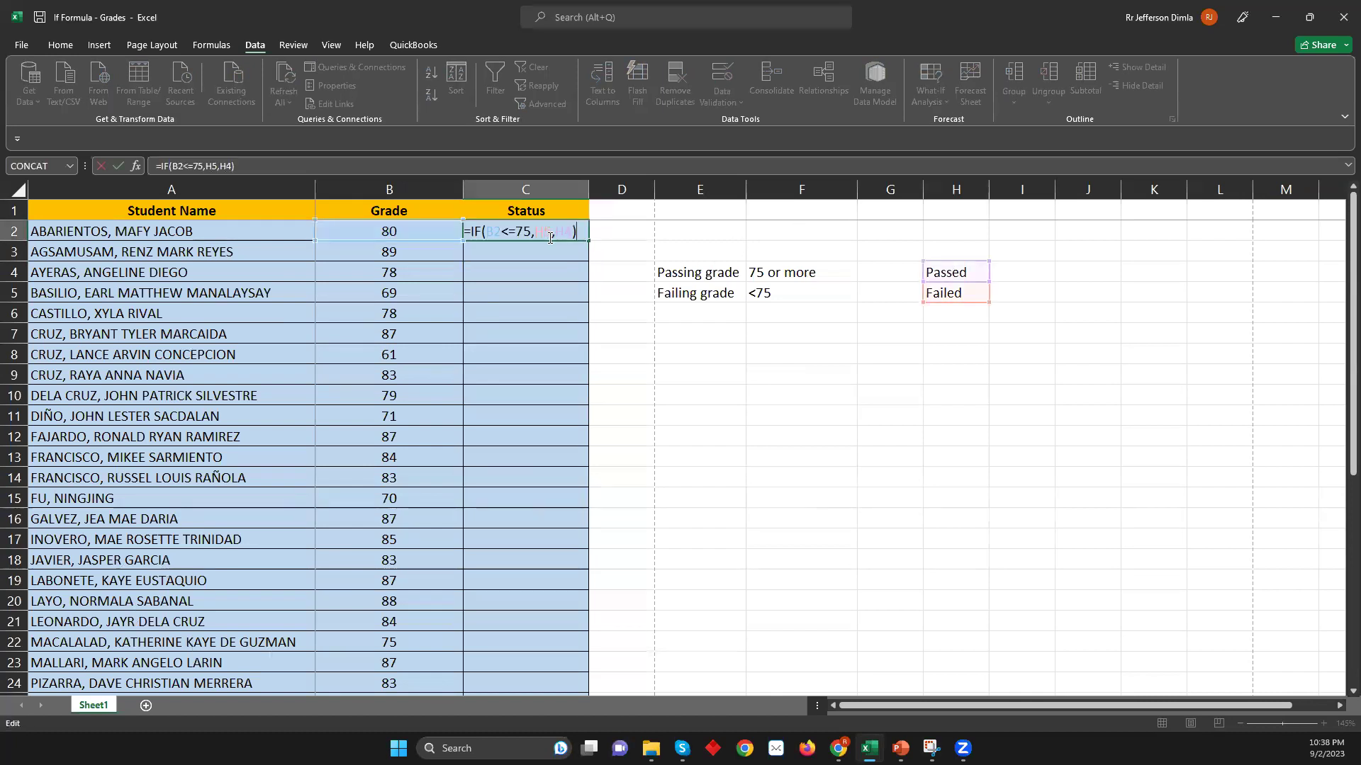
{"action": "left_click", "coordinate": [929, 747]}
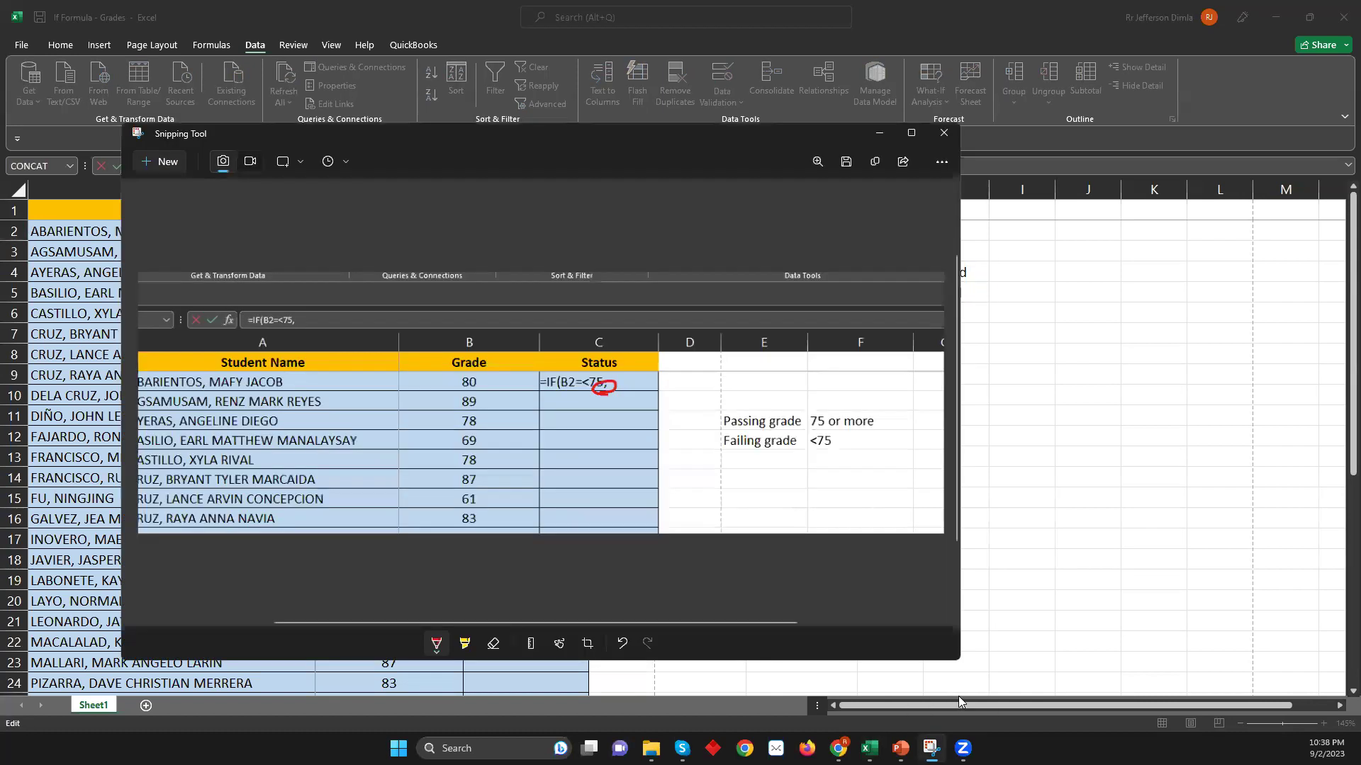
{"action": "key", "text": "ctrl+n"}
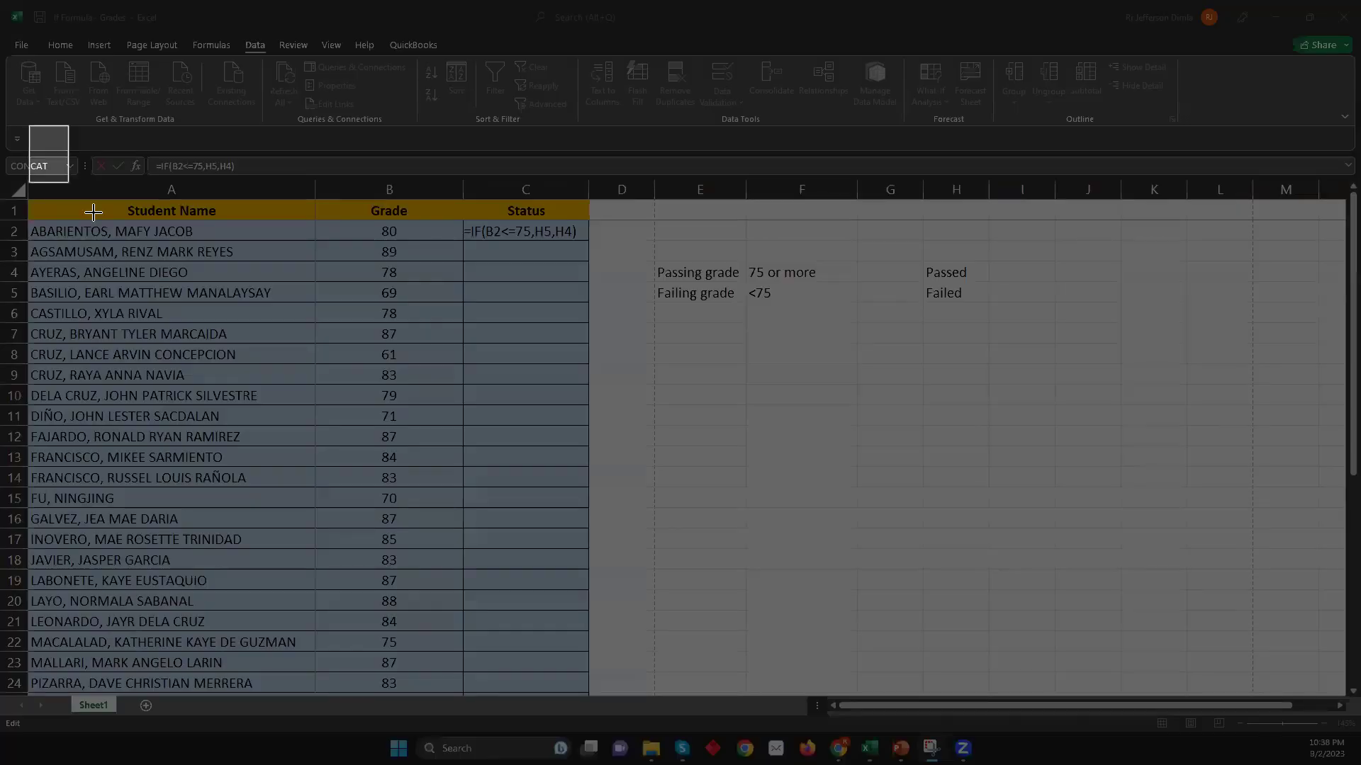
{"action": "left_click_drag", "start_coordinate": [93, 212], "coordinate": [1075, 412]}
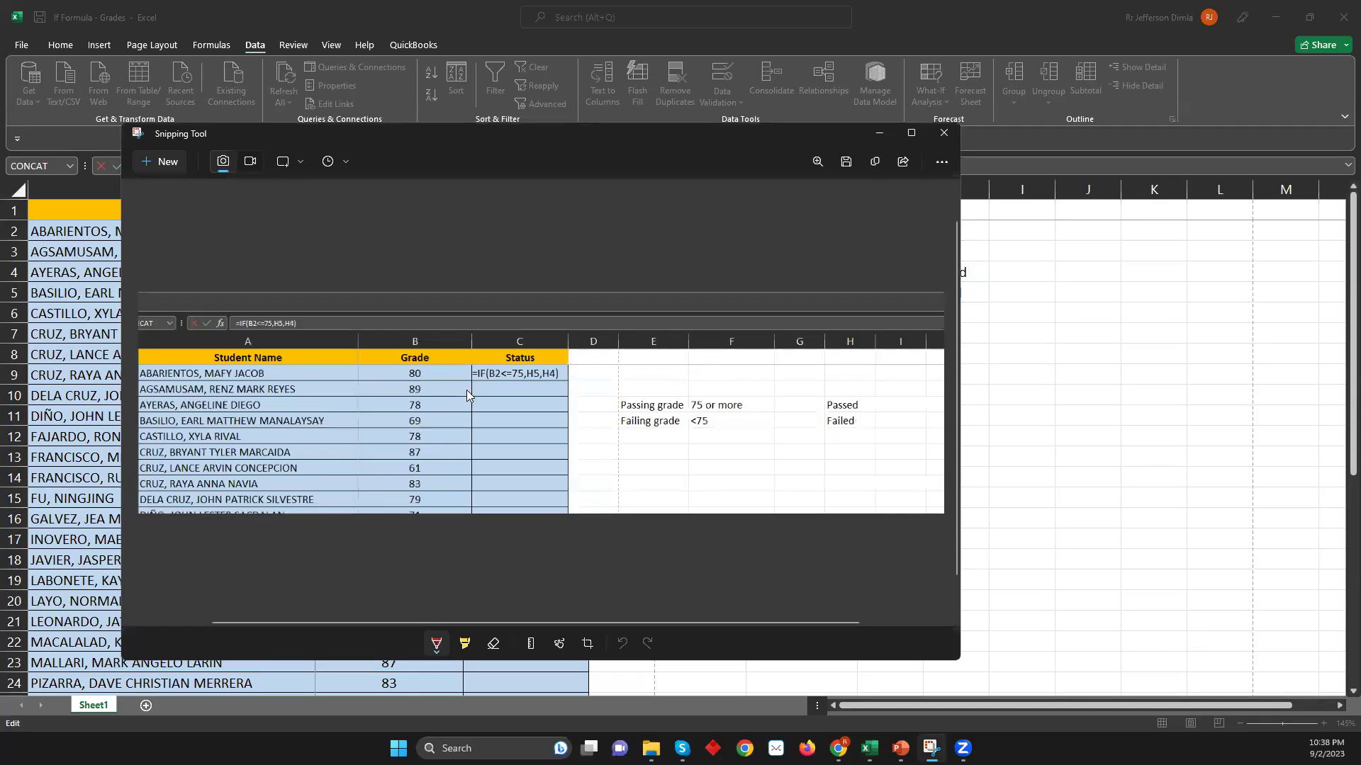
- Underline the formula in red, arrow it to Failed and circle the B2<= comparison
{"action": "left_click_drag", "start_coordinate": [470, 384], "coordinate": [489, 382]}
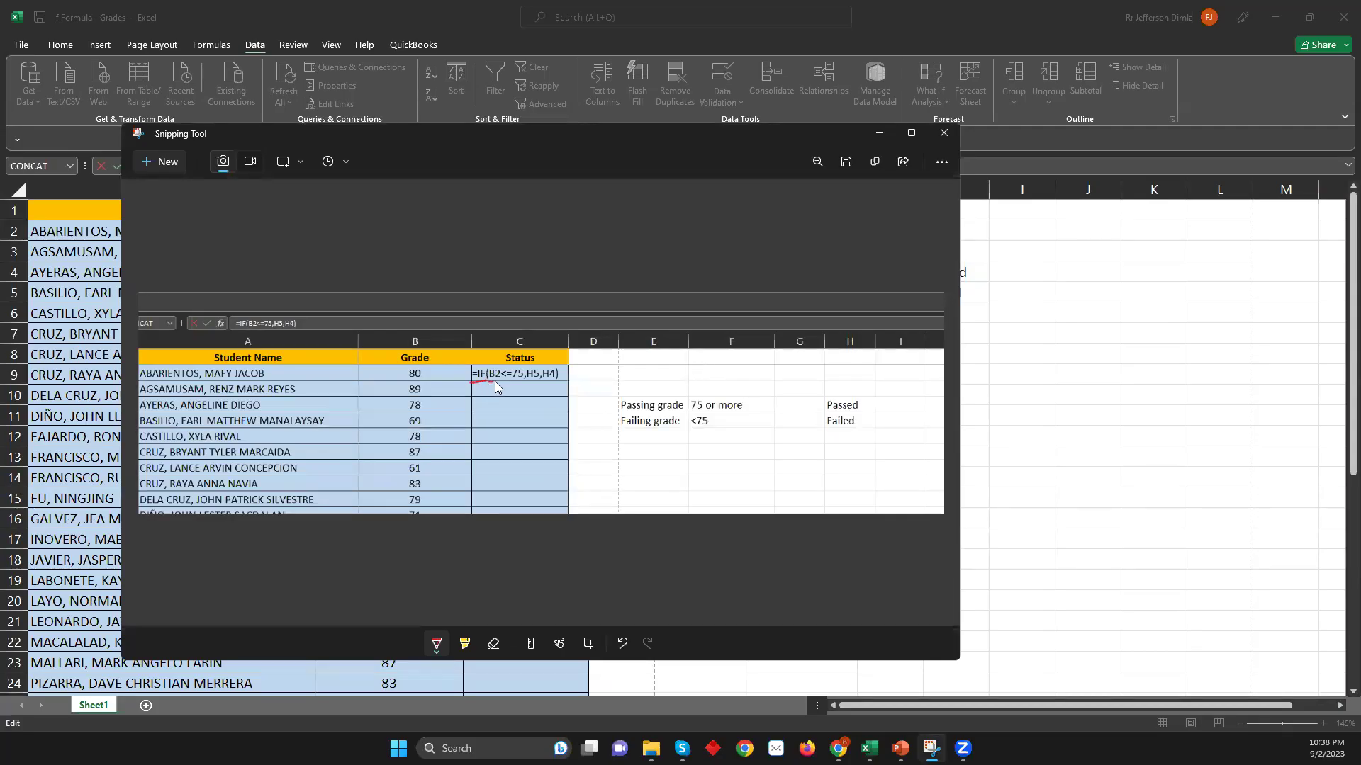
{"action": "mouse_move", "coordinate": [475, 386]}
{"action": "left_mouse_down"}
{"action": "mouse_move", "coordinate": [517, 374]}
{"action": "mouse_move", "coordinate": [856, 443]}
{"action": "left_mouse_up"}
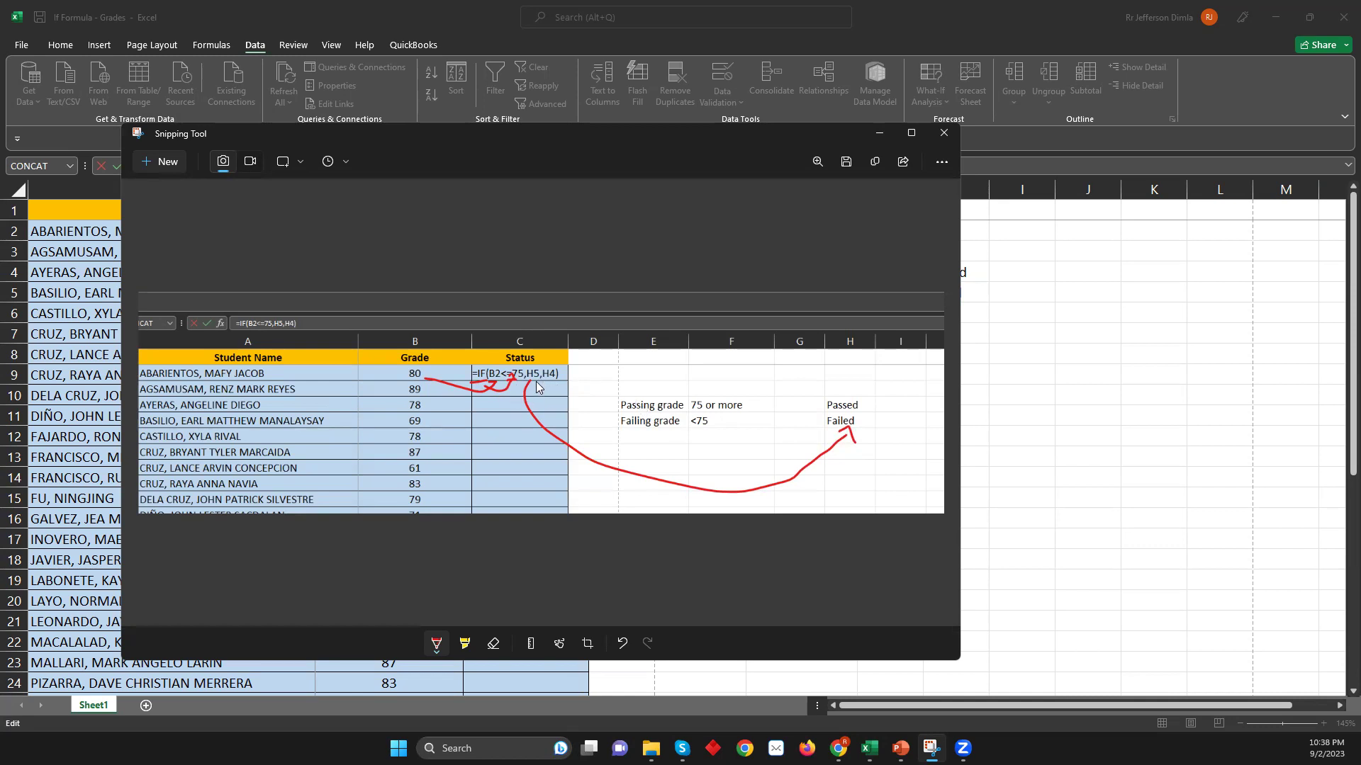
{"action": "left_click_drag", "start_coordinate": [545, 383], "coordinate": [563, 388]}
{"action": "mouse_move", "coordinate": [487, 390]}
{"action": "left_mouse_down"}
{"action": "mouse_move", "coordinate": [814, 393]}
{"action": "mouse_move", "coordinate": [796, 405]}
{"action": "left_mouse_up"}
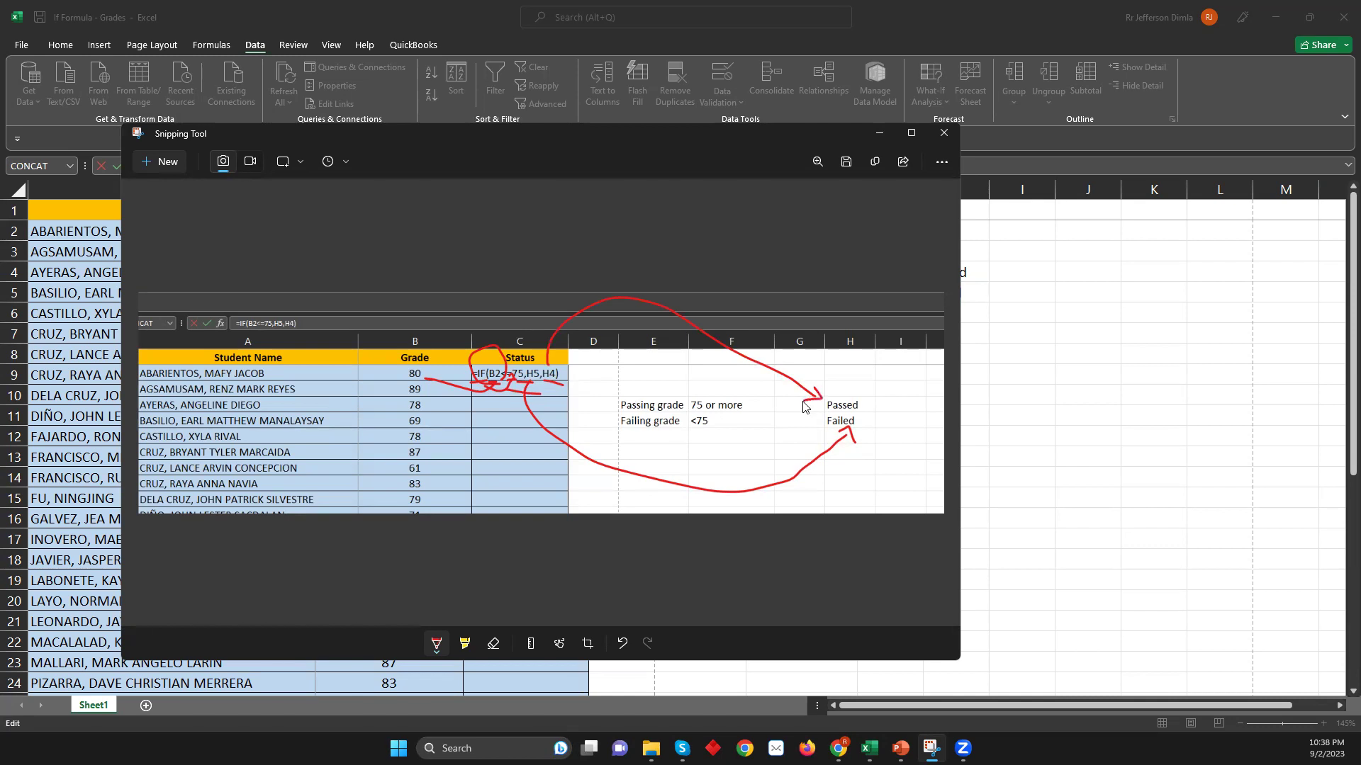
{"action": "left_click", "coordinate": [1032, 441]}
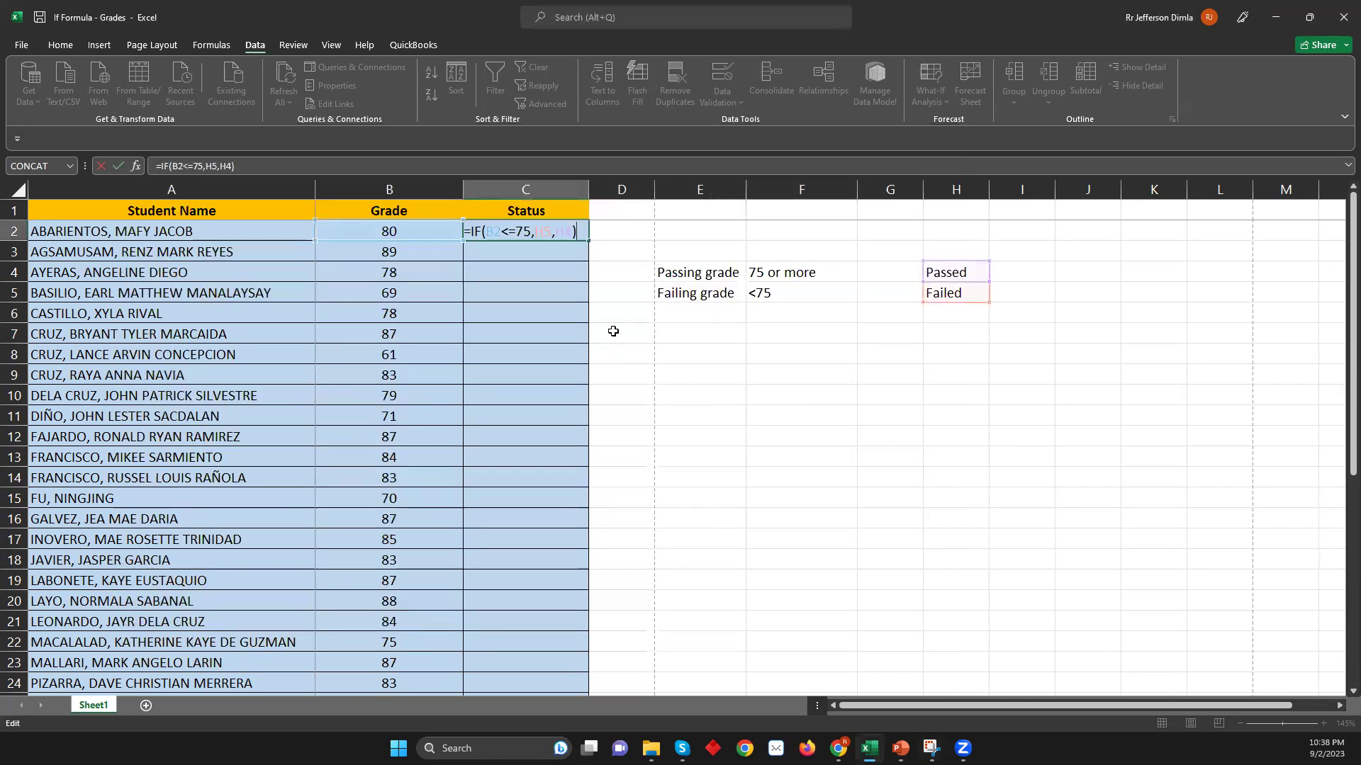
- Test with a grade of 70 in B2 (Failed), undo back to 80, then fill C2 down column C
{"action": "left_click", "coordinate": [441, 235]}
{"action": "key", "text": "BackSpace"}
{"action": "key", "text": "BackSpace"}
{"action": "type", "text": "70"}
{"action": "key", "text": "Return"}
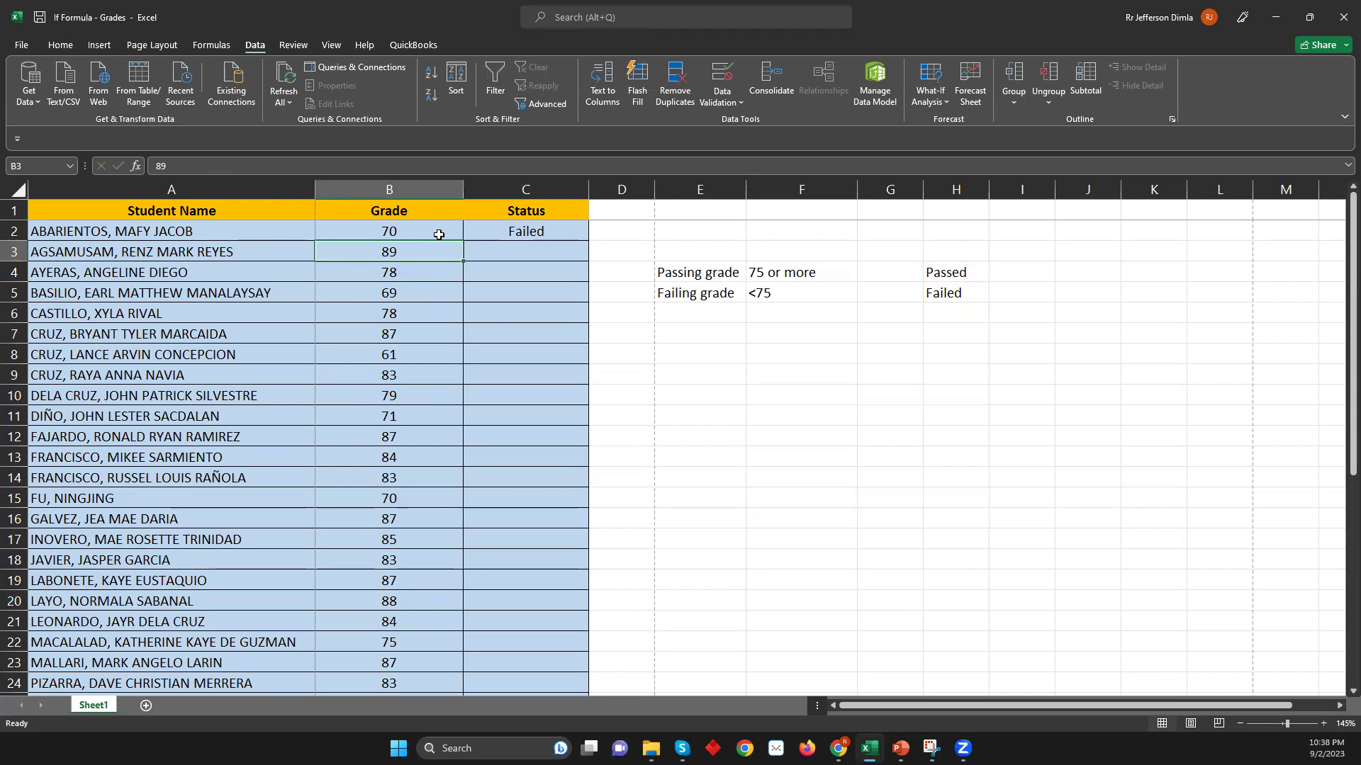
{"action": "key", "text": "ctrl+z"}
{"action": "left_click", "coordinate": [576, 234]}
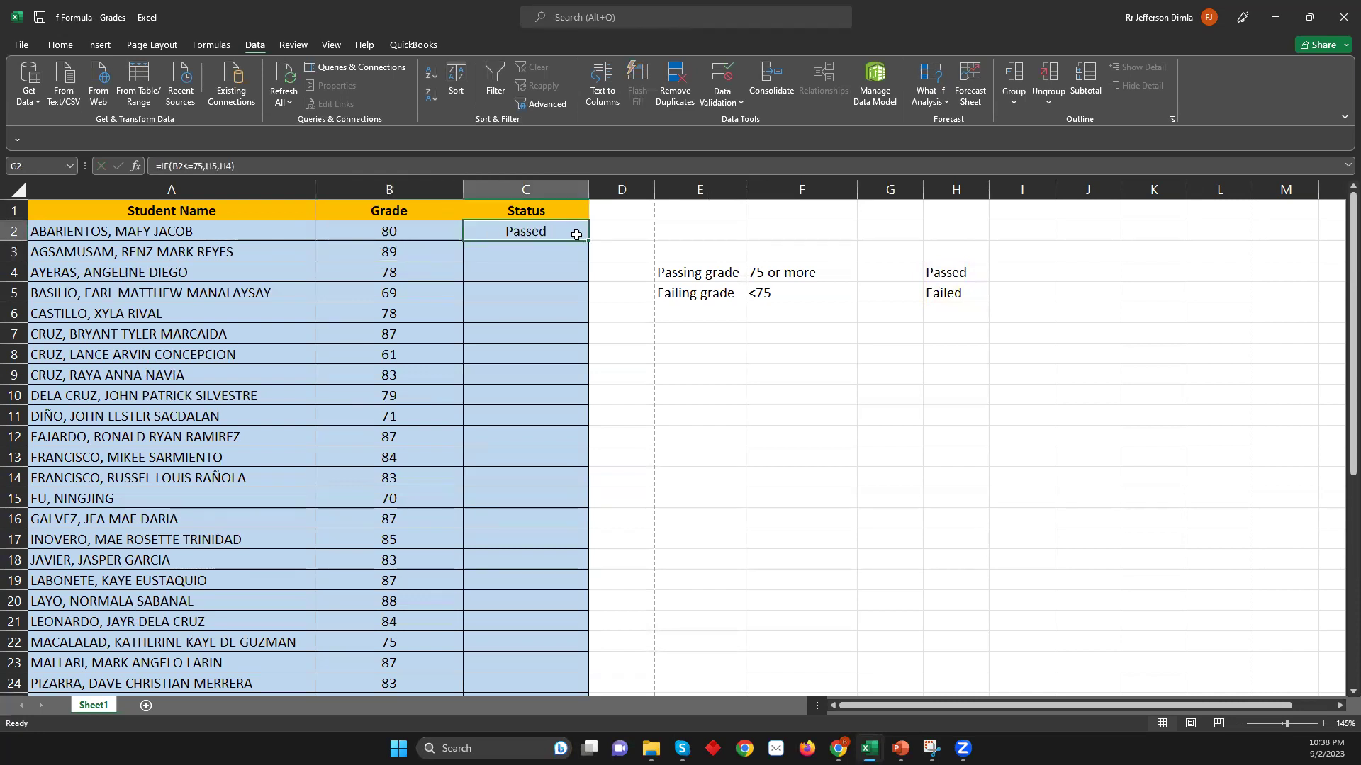
{"action": "left_click_drag", "start_coordinate": [586, 240], "coordinate": [526, 625]}
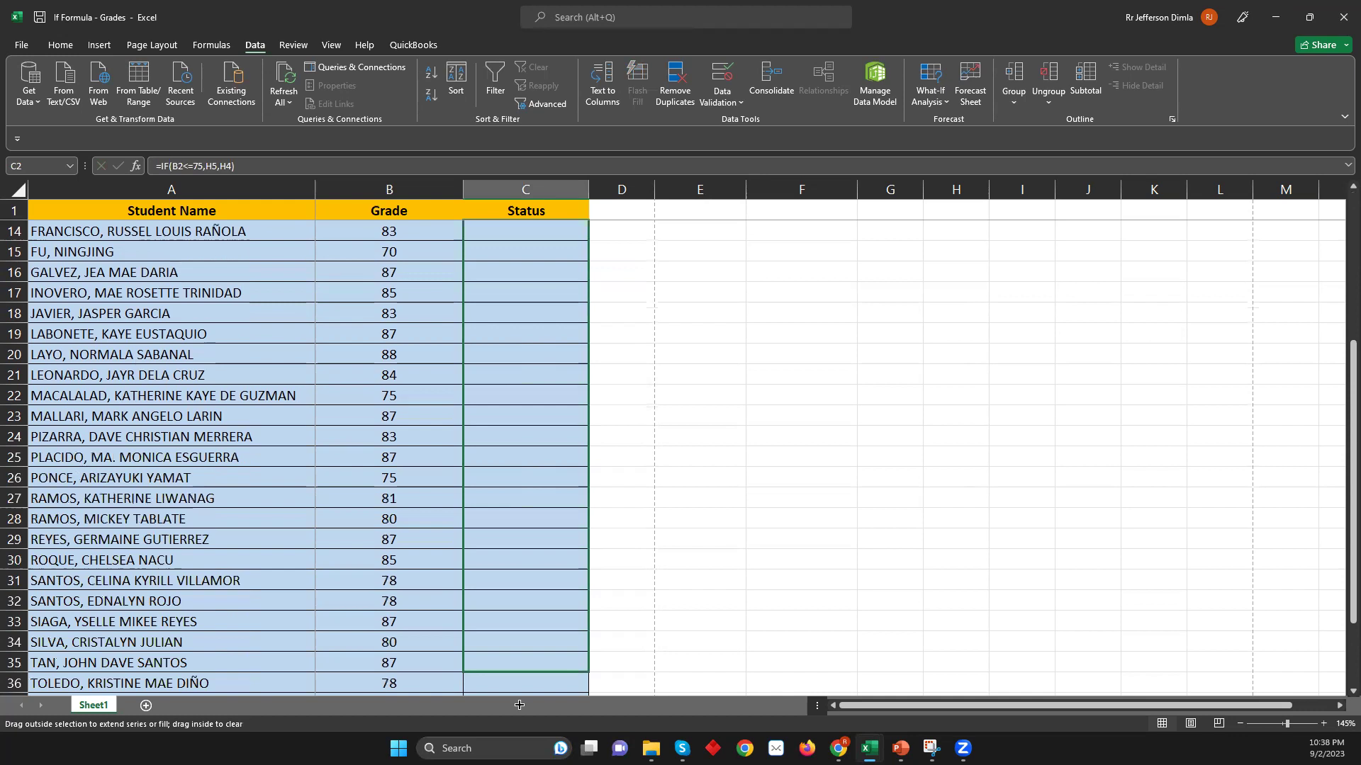
{"action": "left_click_drag", "start_coordinate": [526, 625], "coordinate": [525, 628]}
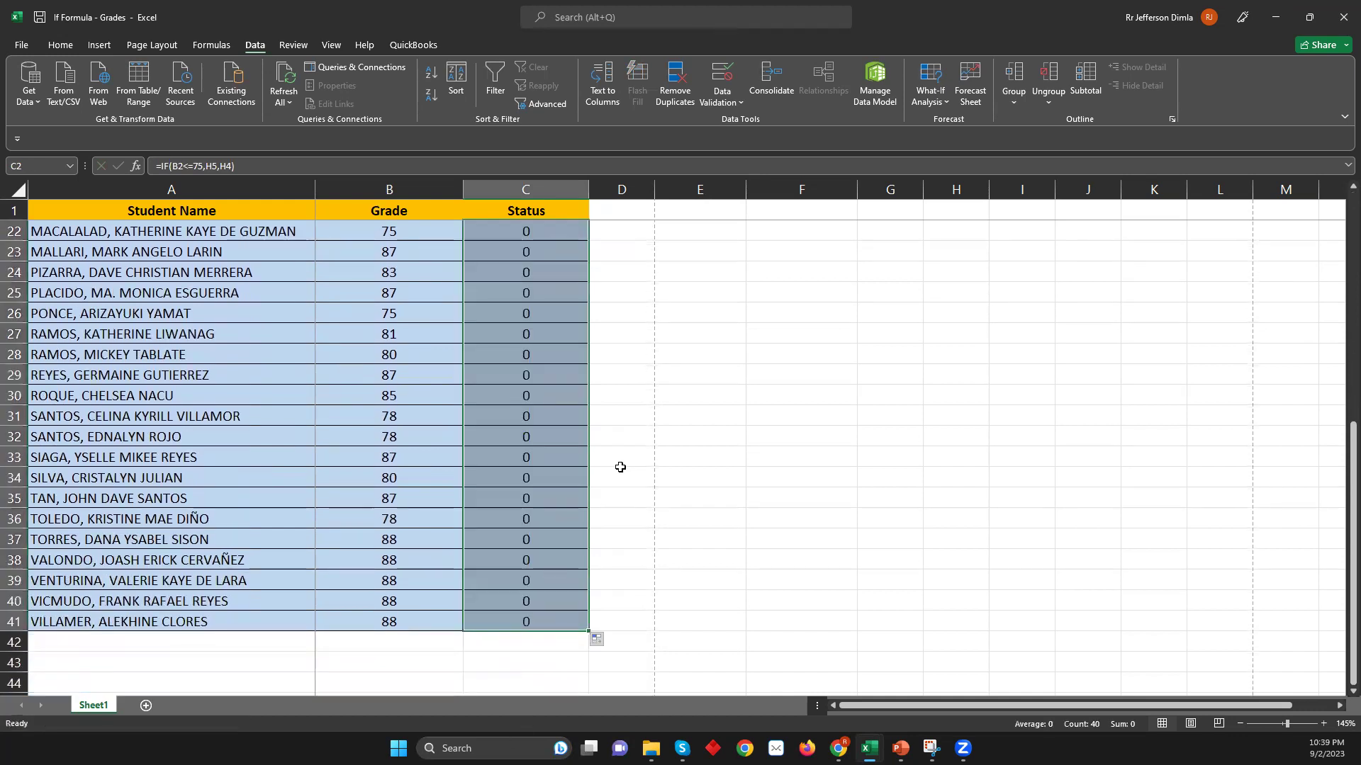
{"action": "scroll", "coordinate": [625, 453], "scroll_direction": "up", "scroll_amount": 7}
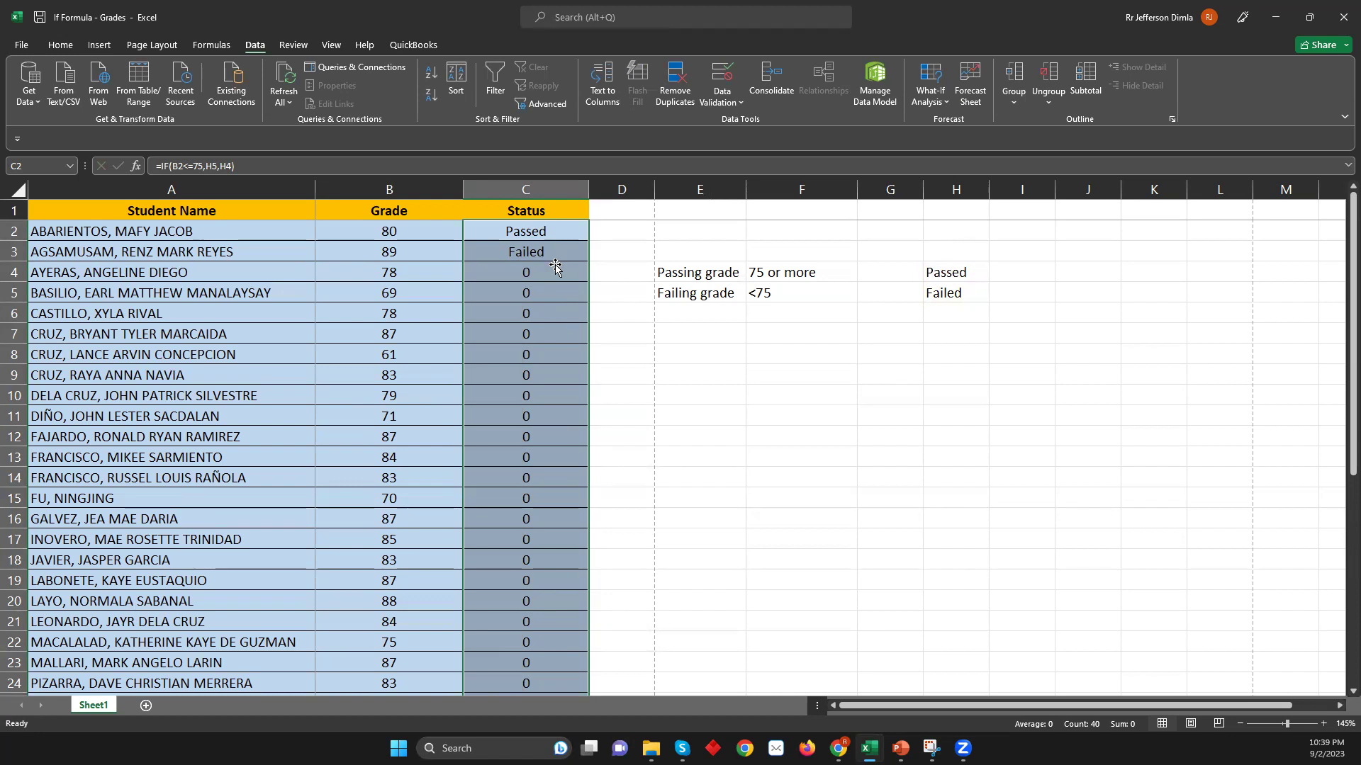
{"action": "left_click", "coordinate": [552, 232]}
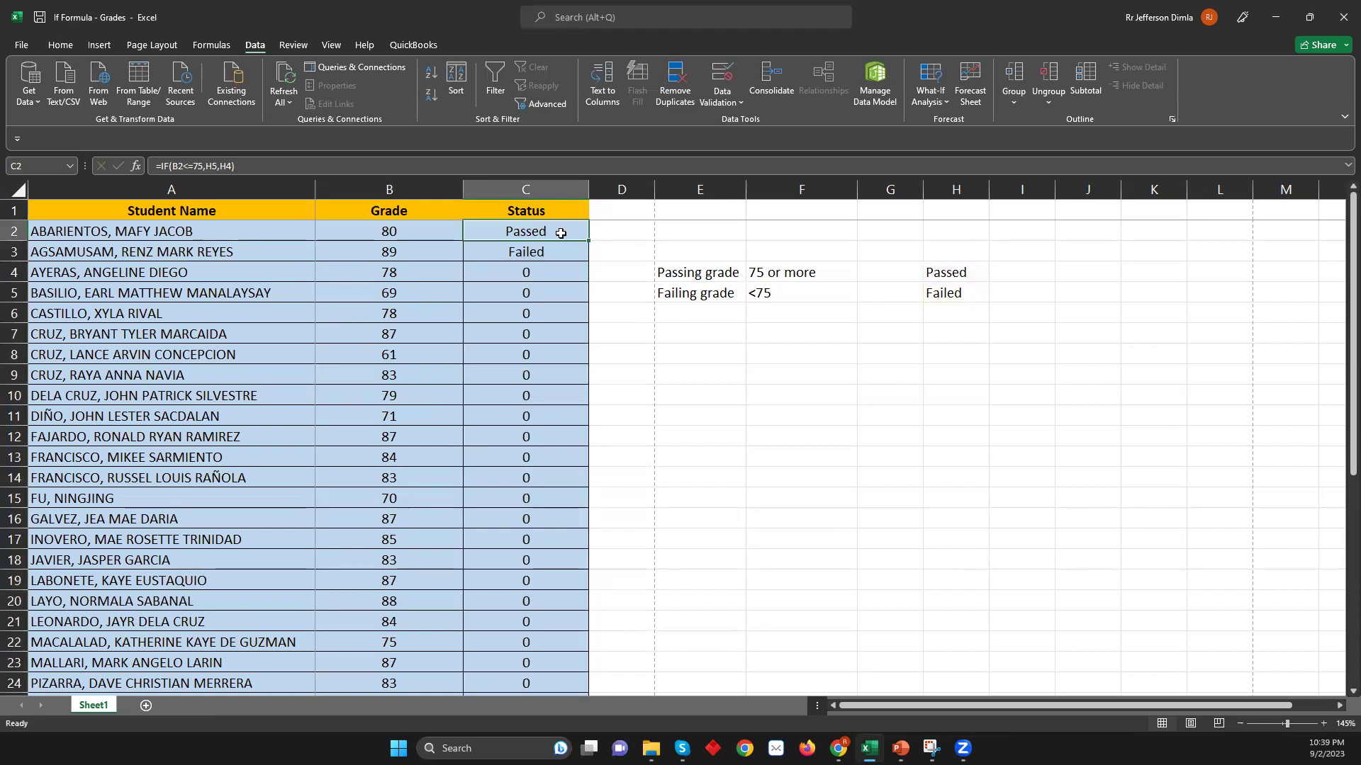
{"action": "left_click", "coordinate": [209, 254]}
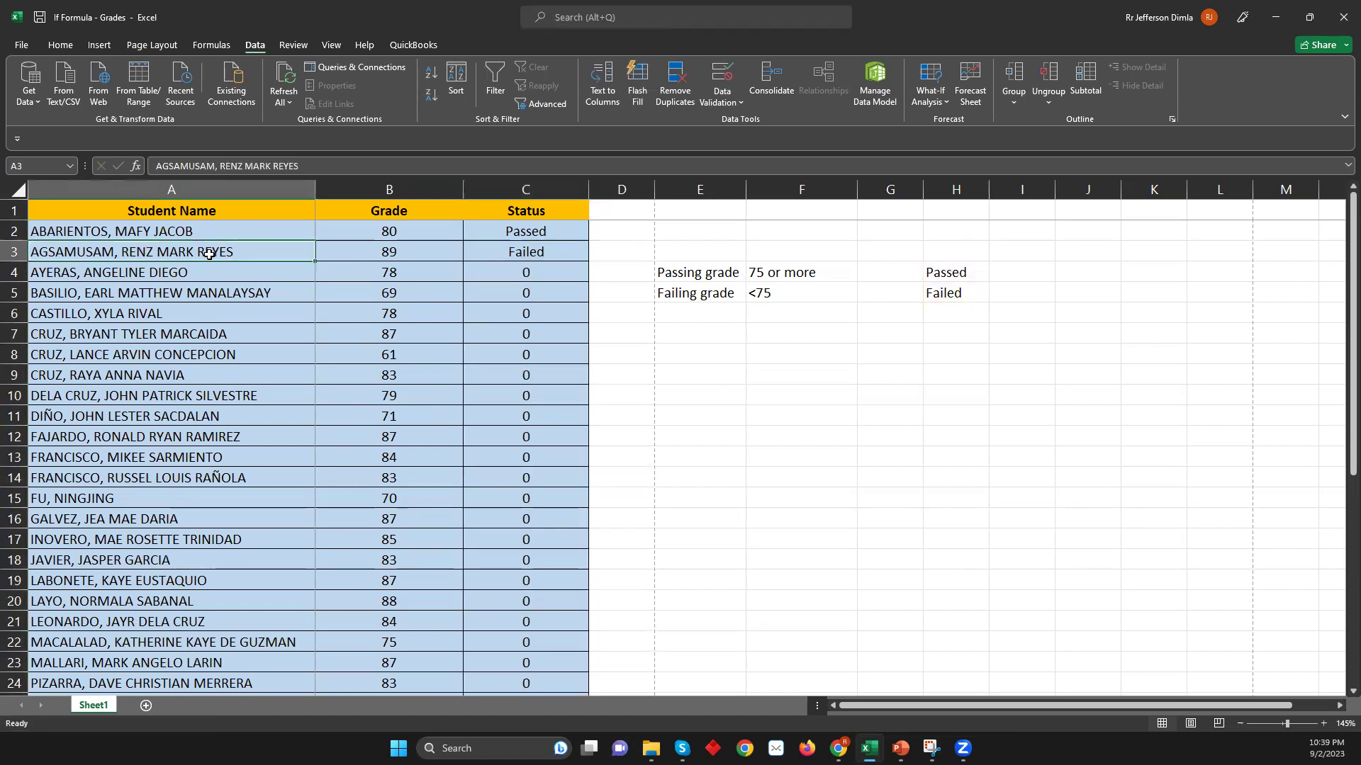
{"action": "double_click", "coordinate": [503, 253]}
{"action": "key", "text": "Escape"}
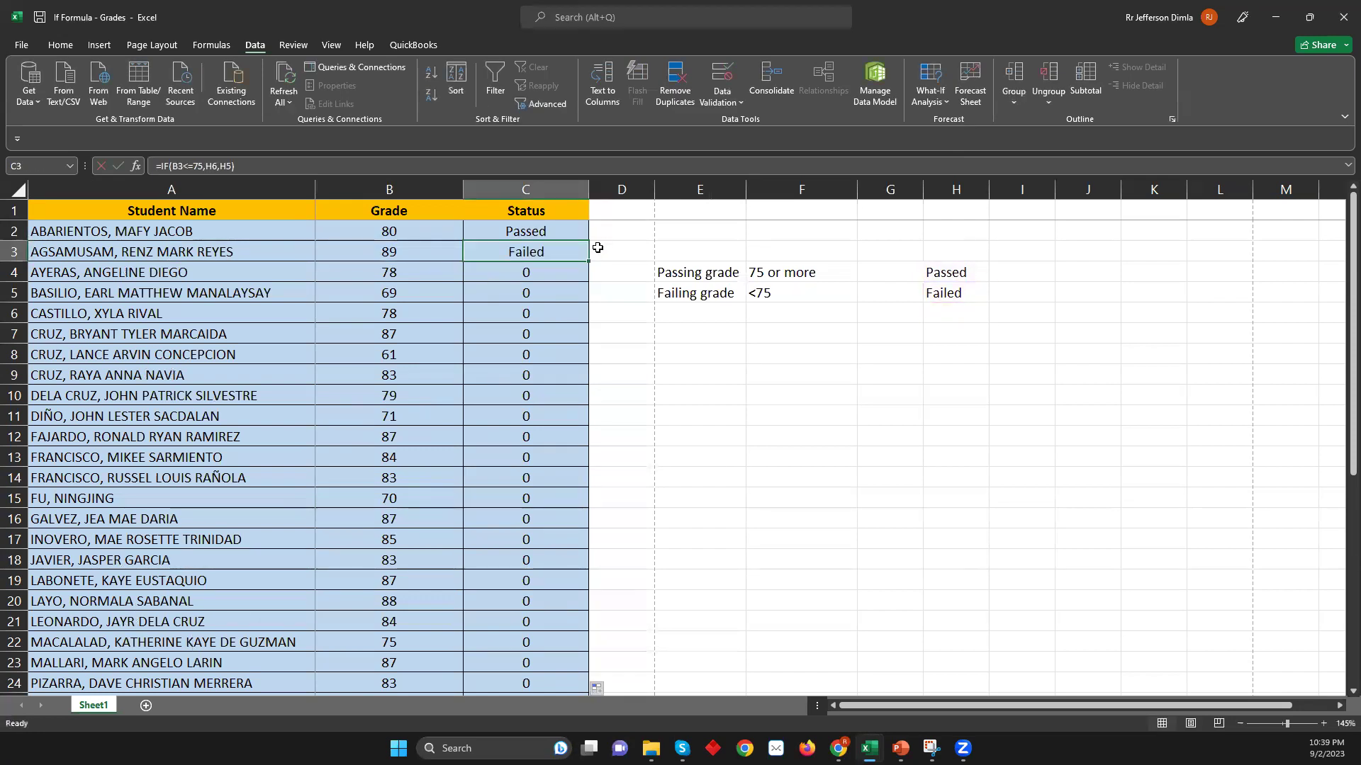
{"action": "left_click", "coordinate": [570, 234]}
{"action": "key", "text": "shift+Left"}
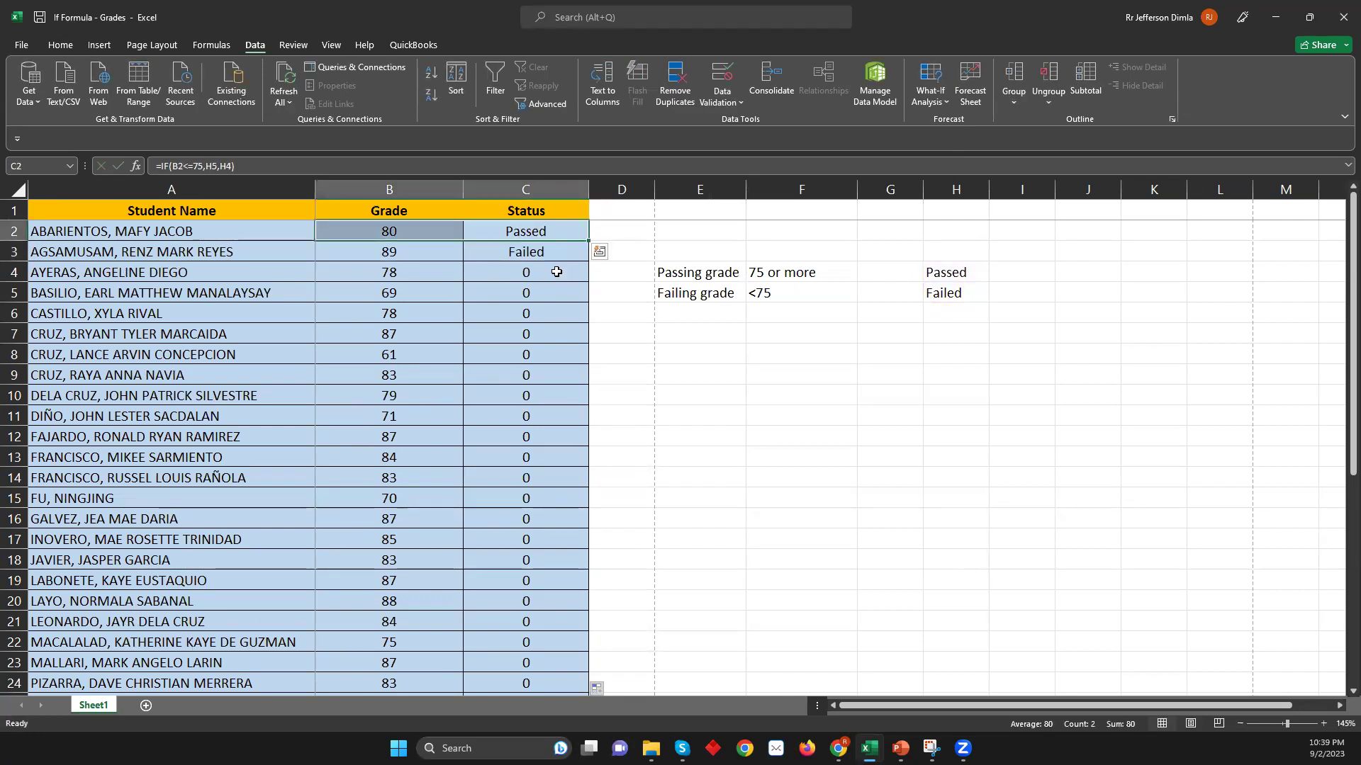
{"action": "left_click_drag", "start_coordinate": [543, 276], "coordinate": [559, 606]}
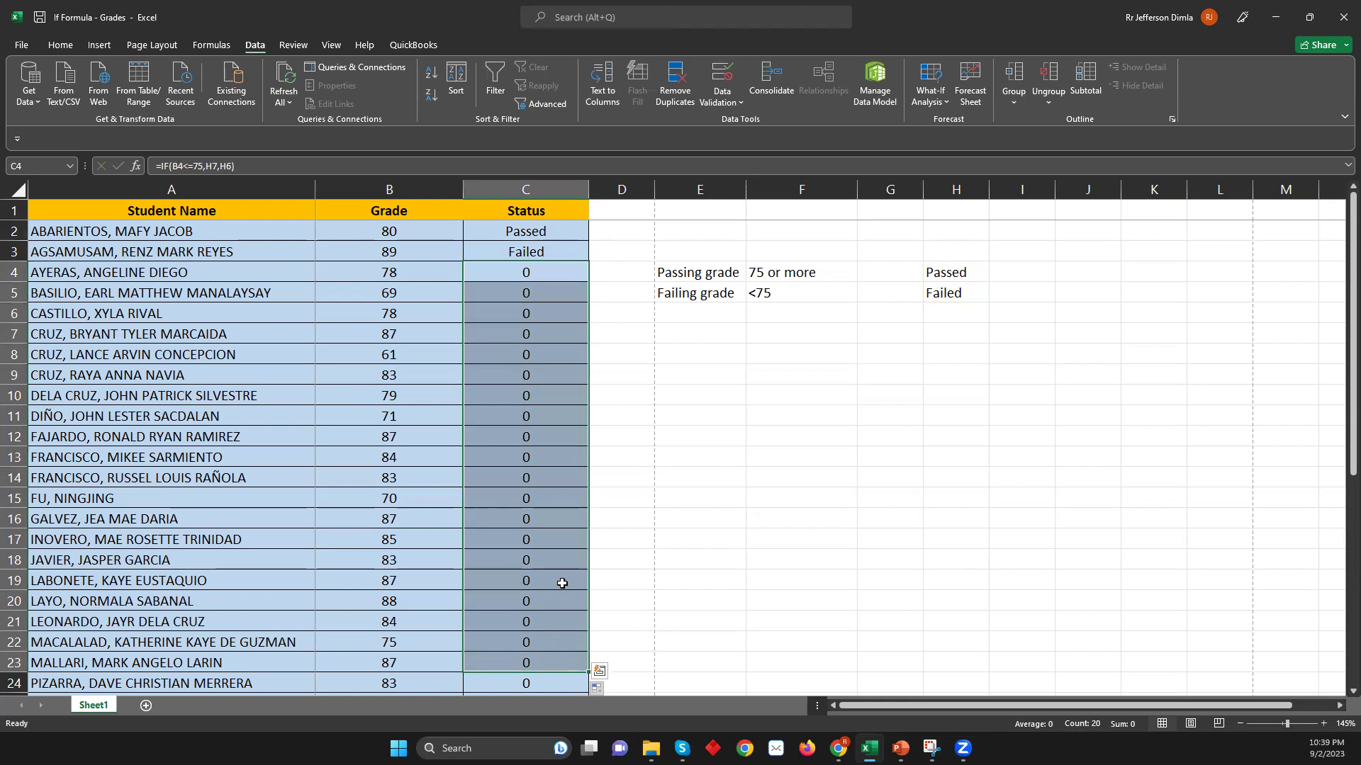
{"action": "left_click", "coordinate": [558, 256]}
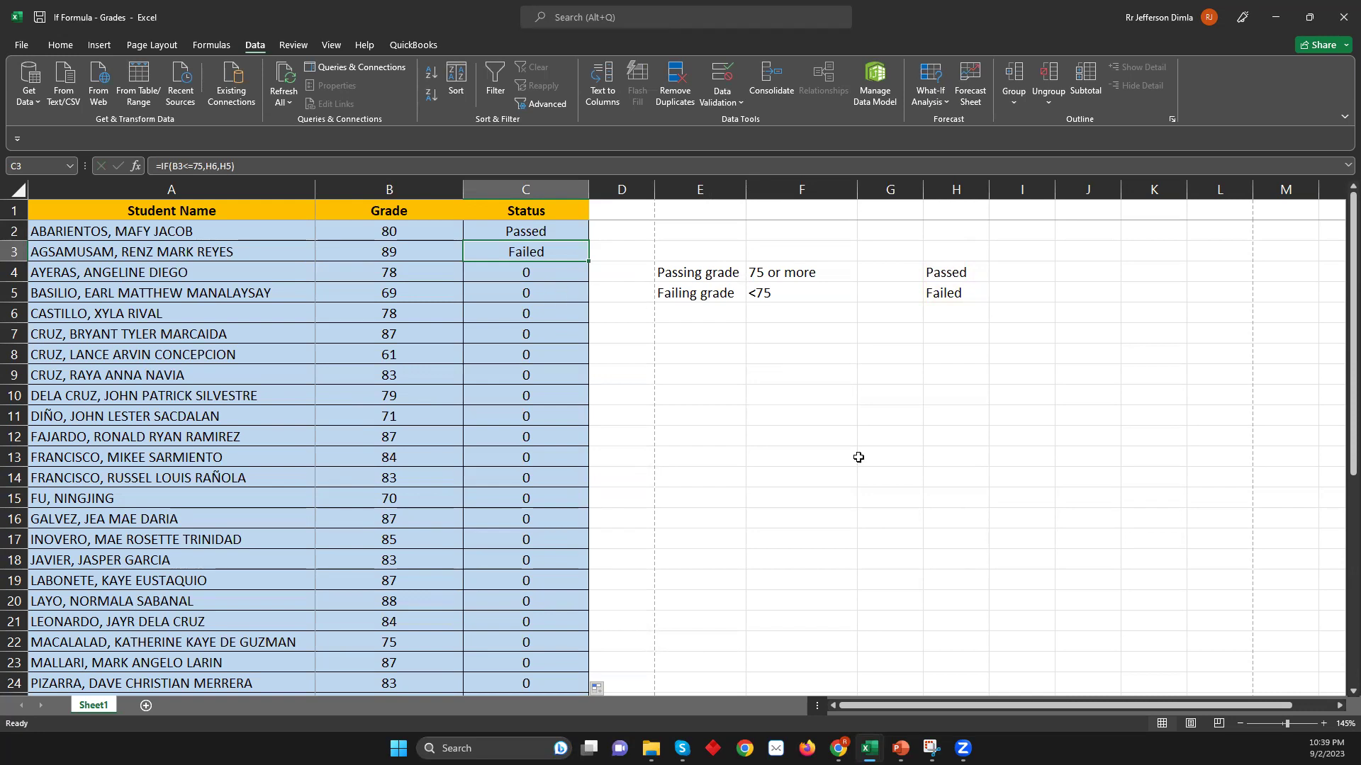
{"action": "left_click", "coordinate": [930, 746]}
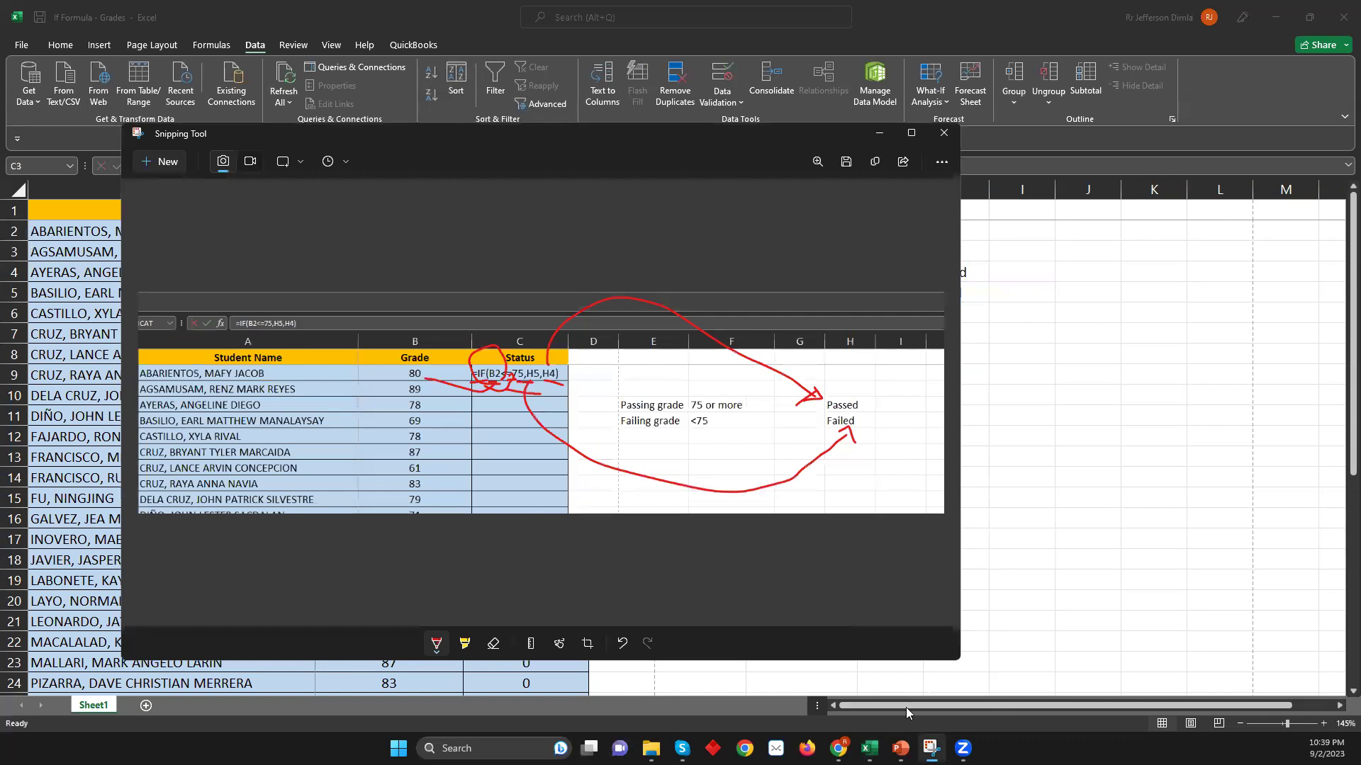
{"action": "left_click", "coordinate": [930, 746]}
{"action": "left_click", "coordinate": [930, 745]}
{"action": "key", "text": "alt+Tab"}
{"action": "left_click", "coordinate": [499, 216]}
{"action": "left_click", "coordinate": [504, 234]}
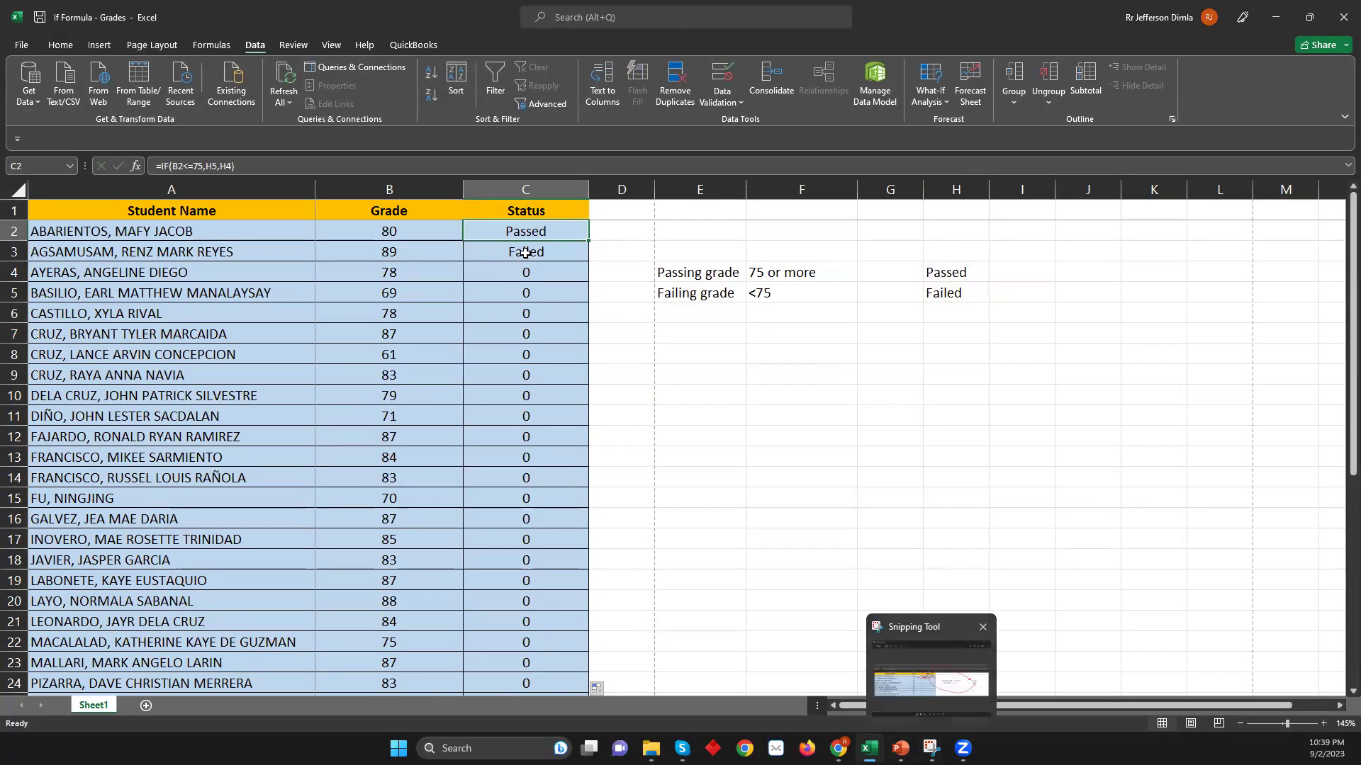
{"action": "key", "text": "F2"}
{"action": "left_click", "coordinate": [931, 748]}
- Snip the top of the grades sheet and mark C2's formula and its H5 reference in red
{"action": "key", "text": "ctrl+n"}
{"action": "left_click_drag", "start_coordinate": [4, 124], "coordinate": [1114, 528]}
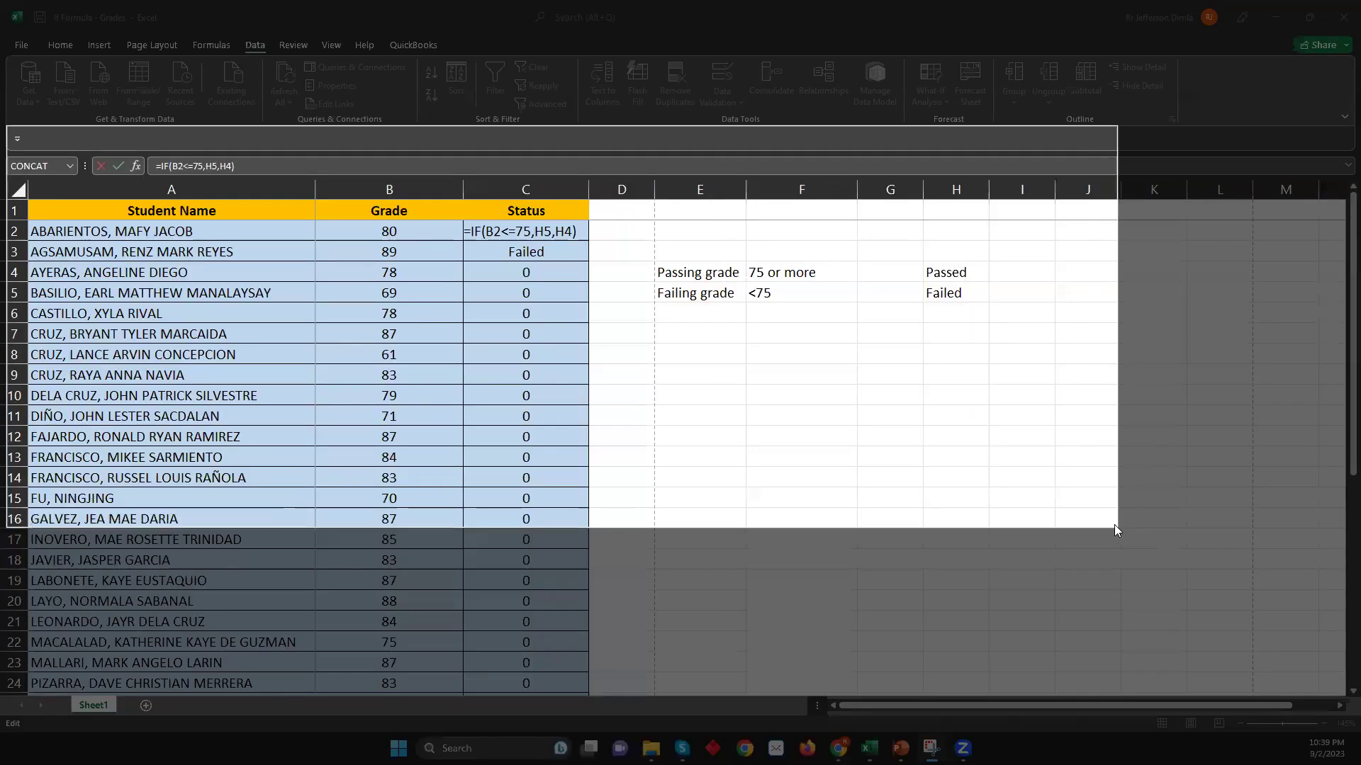
{"action": "left_click_drag", "start_coordinate": [141, 335], "coordinate": [285, 334]}
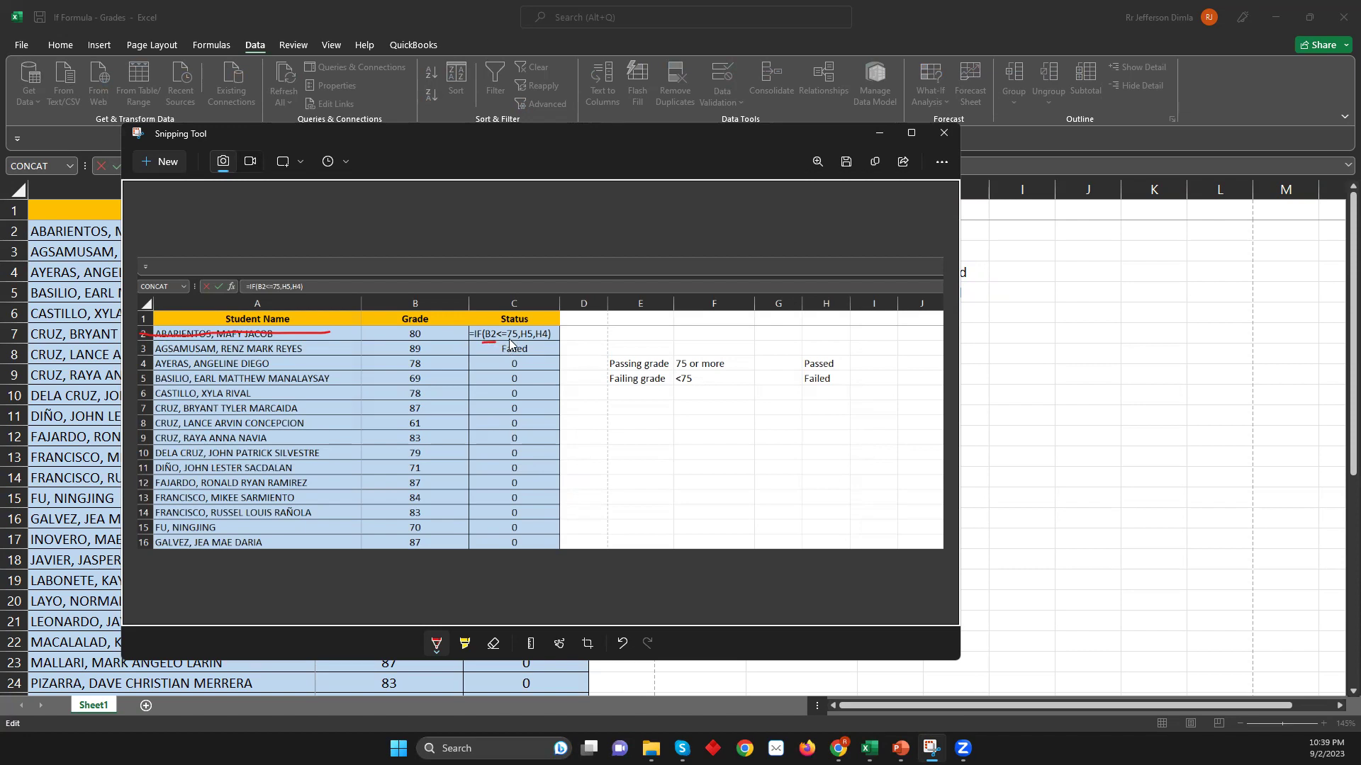
{"action": "left_click_drag", "start_coordinate": [522, 343], "coordinate": [535, 343]}
{"action": "left_click_drag", "start_coordinate": [556, 338], "coordinate": [552, 348]}
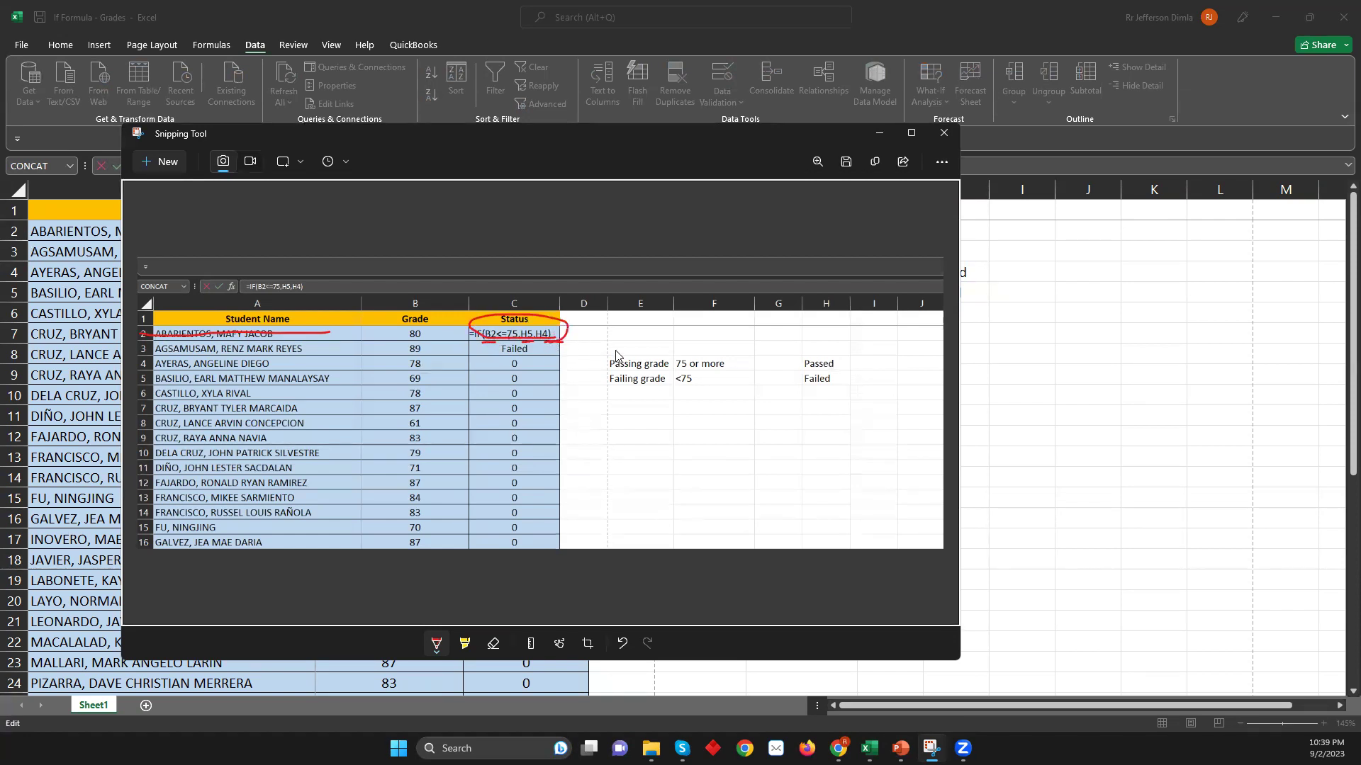
- Leave C2 unchanged and take a new snip showing C3's formula
{"action": "key", "text": "alt+Tab"}
{"action": "key", "text": "Return"}
{"action": "key", "text": "Return"}
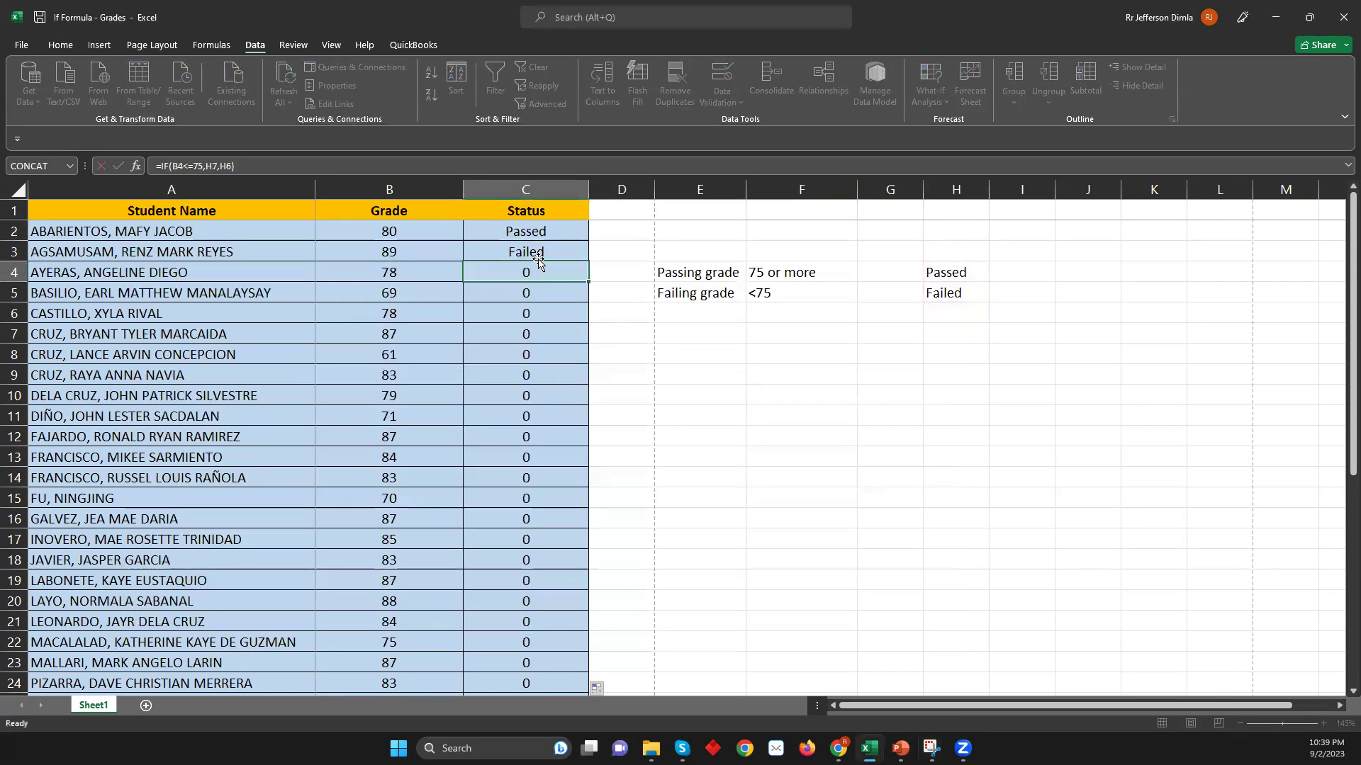
{"action": "left_click", "coordinate": [930, 748]}
{"action": "left_click", "coordinate": [159, 162]}
{"action": "left_click_drag", "start_coordinate": [10, 121], "coordinate": [1117, 551]}
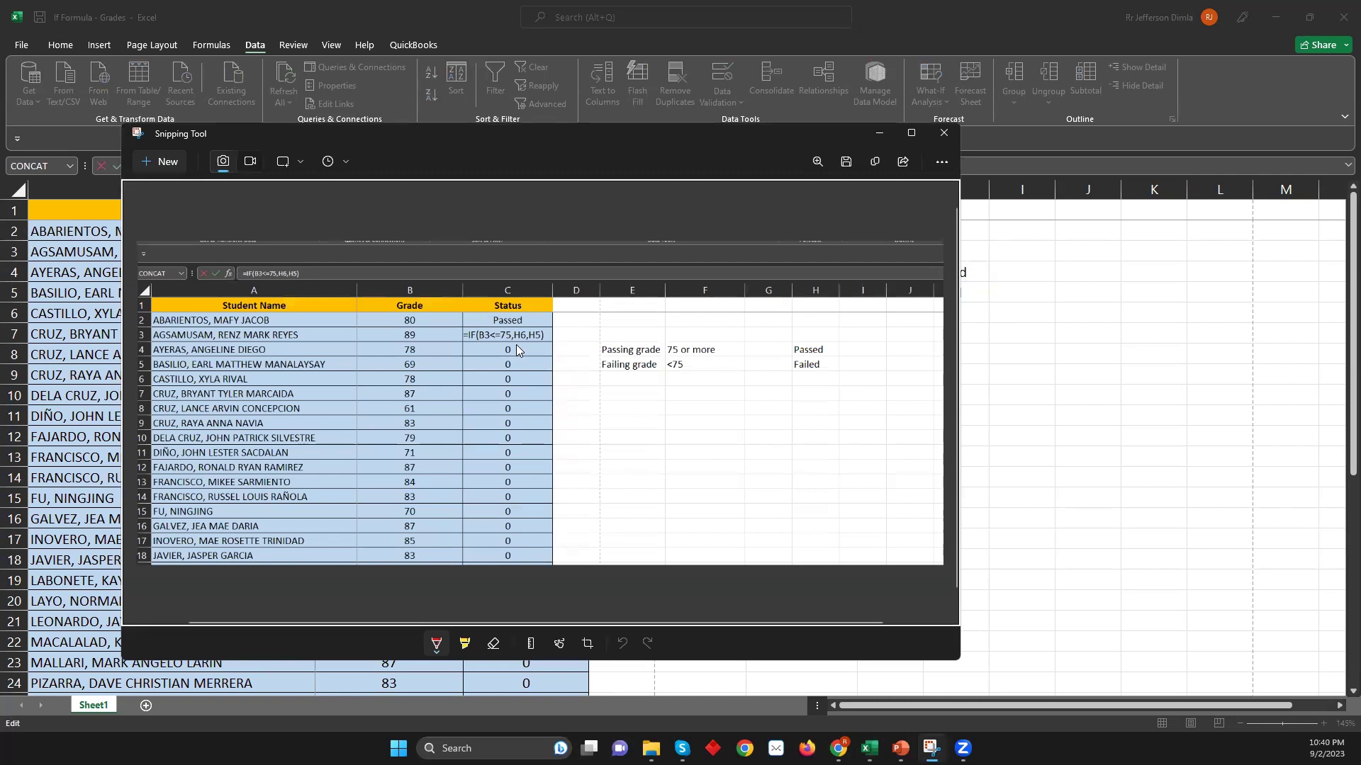
- Underline C3's formula and draw red down-arrows and loops near the Passed/Failed labels
{"action": "left_click_drag", "start_coordinate": [516, 345], "coordinate": [585, 343]}
{"action": "left_click", "coordinate": [852, 363]}
{"action": "mouse_move", "coordinate": [845, 384]}
{"action": "left_mouse_down"}
{"action": "mouse_move", "coordinate": [882, 408]}
{"action": "mouse_move", "coordinate": [893, 390]}
{"action": "left_mouse_up"}
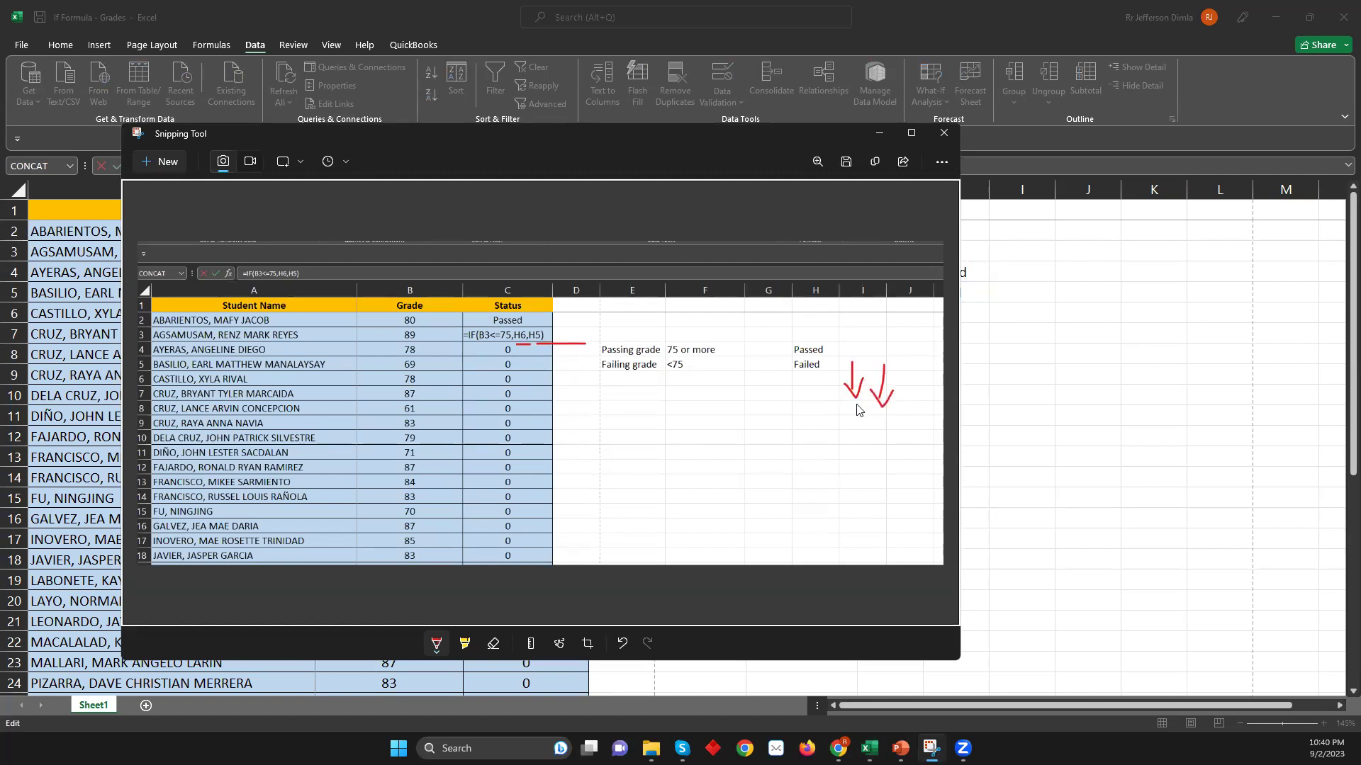
{"action": "mouse_move", "coordinate": [767, 357]}
{"action": "left_mouse_down"}
{"action": "mouse_move", "coordinate": [762, 496]}
{"action": "mouse_move", "coordinate": [784, 480]}
{"action": "left_mouse_up"}
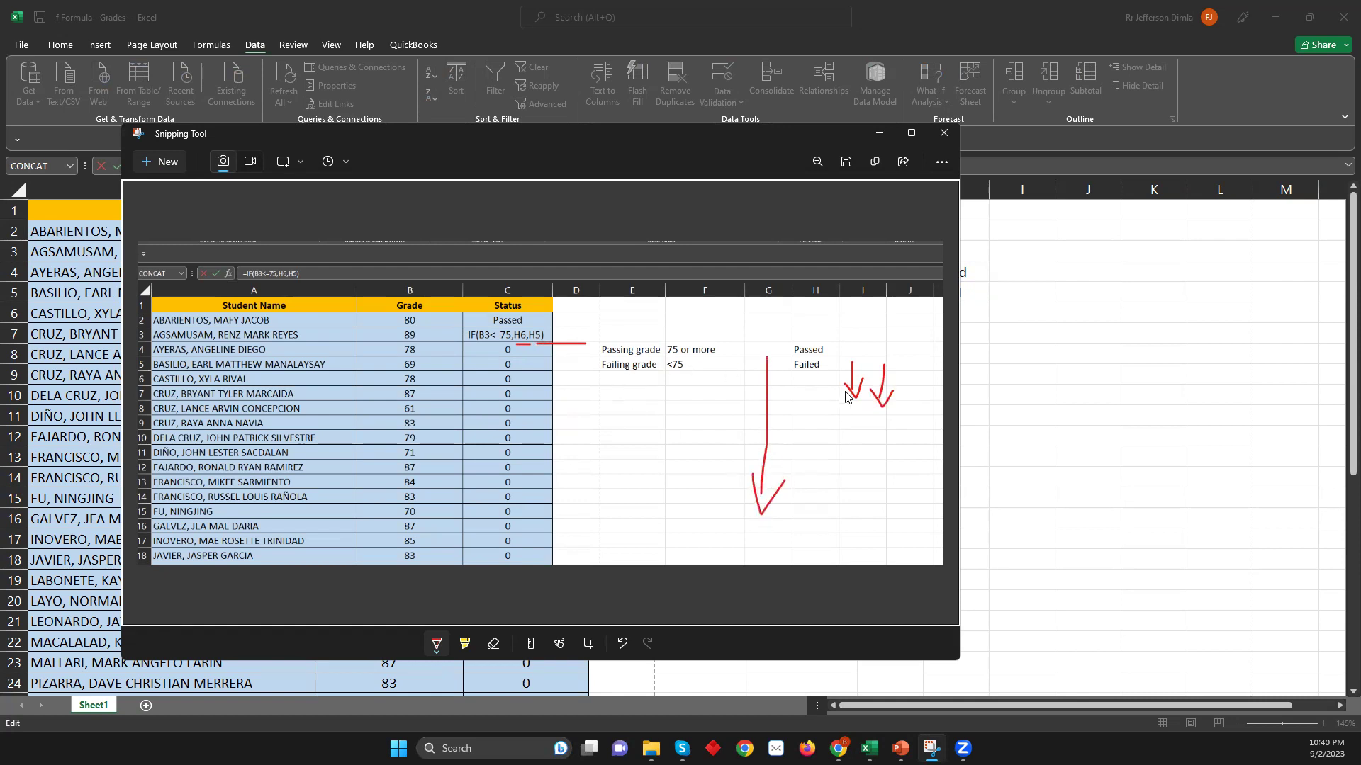
{"action": "mouse_move", "coordinate": [859, 410]}
{"action": "left_mouse_down"}
{"action": "mouse_move", "coordinate": [817, 374]}
{"action": "mouse_move", "coordinate": [797, 376]}
{"action": "mouse_move", "coordinate": [805, 401]}
{"action": "mouse_move", "coordinate": [878, 454]}
{"action": "mouse_move", "coordinate": [820, 548]}
{"action": "mouse_move", "coordinate": [768, 420]}
{"action": "left_mouse_up"}
{"action": "mouse_move", "coordinate": [787, 482]}
{"action": "left_mouse_down"}
{"action": "mouse_move", "coordinate": [779, 511]}
{"action": "mouse_move", "coordinate": [729, 551]}
{"action": "mouse_move", "coordinate": [580, 464]}
{"action": "mouse_move", "coordinate": [547, 464]}
{"action": "mouse_move", "coordinate": [542, 489]}
{"action": "mouse_move", "coordinate": [544, 433]}
{"action": "mouse_move", "coordinate": [528, 466]}
{"action": "mouse_move", "coordinate": [540, 489]}
{"action": "mouse_move", "coordinate": [544, 439]}
{"action": "mouse_move", "coordinate": [535, 462]}
{"action": "left_mouse_up"}
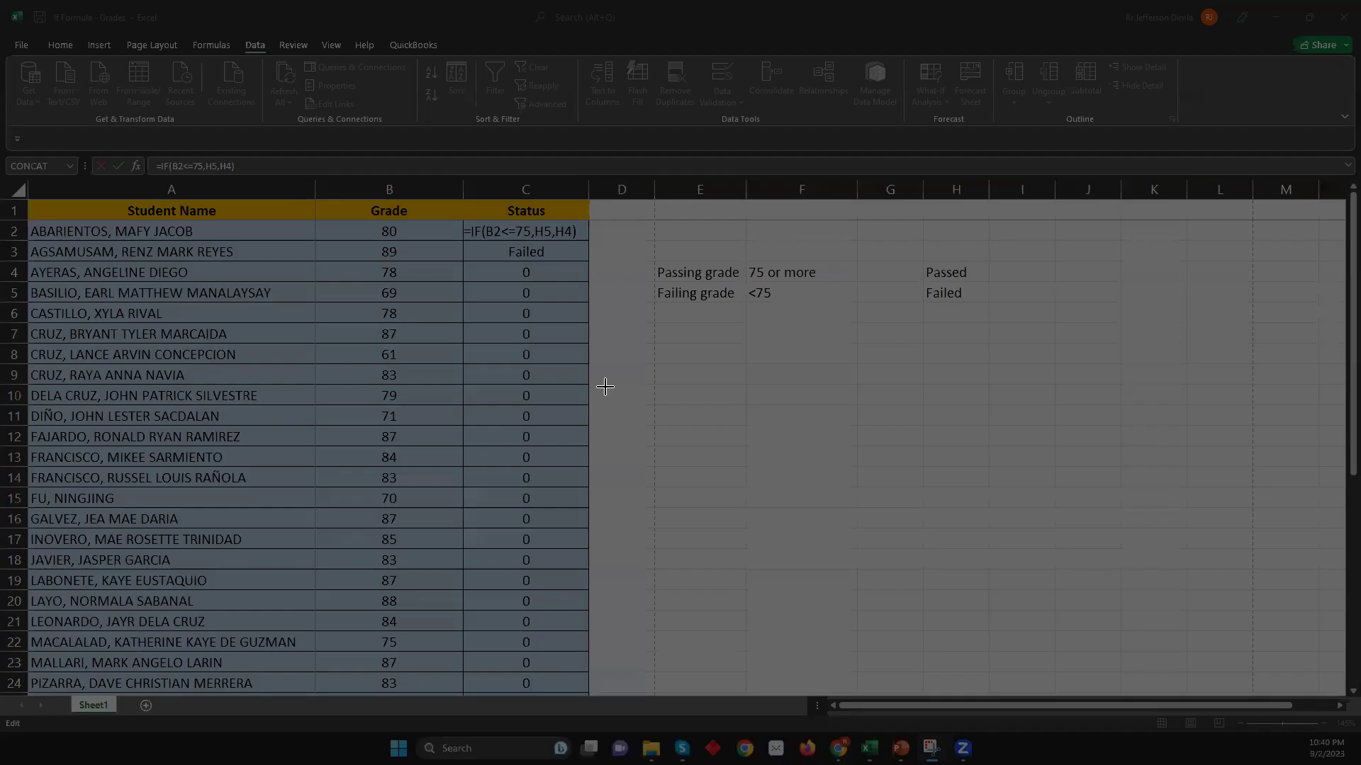
- Finish marking up the snip of the C2 formula
{"action": "left_click", "coordinate": [605, 386]}
- Circle C2's references, then snip C3's formula and circle its drifted H6,H5 references
{"action": "mouse_move", "coordinate": [691, 369]}
{"action": "left_mouse_down"}
{"action": "mouse_move", "coordinate": [650, 347]}
{"action": "mouse_move", "coordinate": [697, 370]}
{"action": "left_mouse_up"}
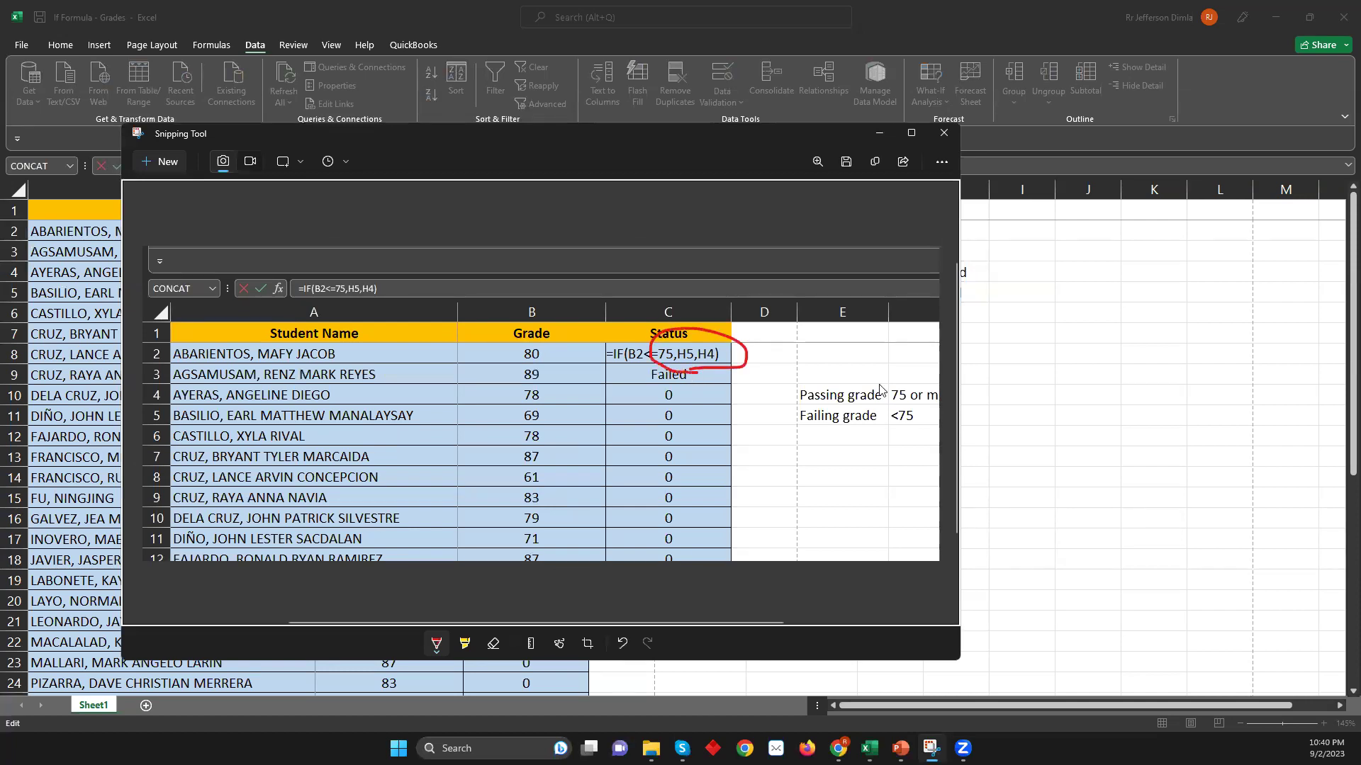
{"action": "left_click", "coordinate": [1035, 378]}
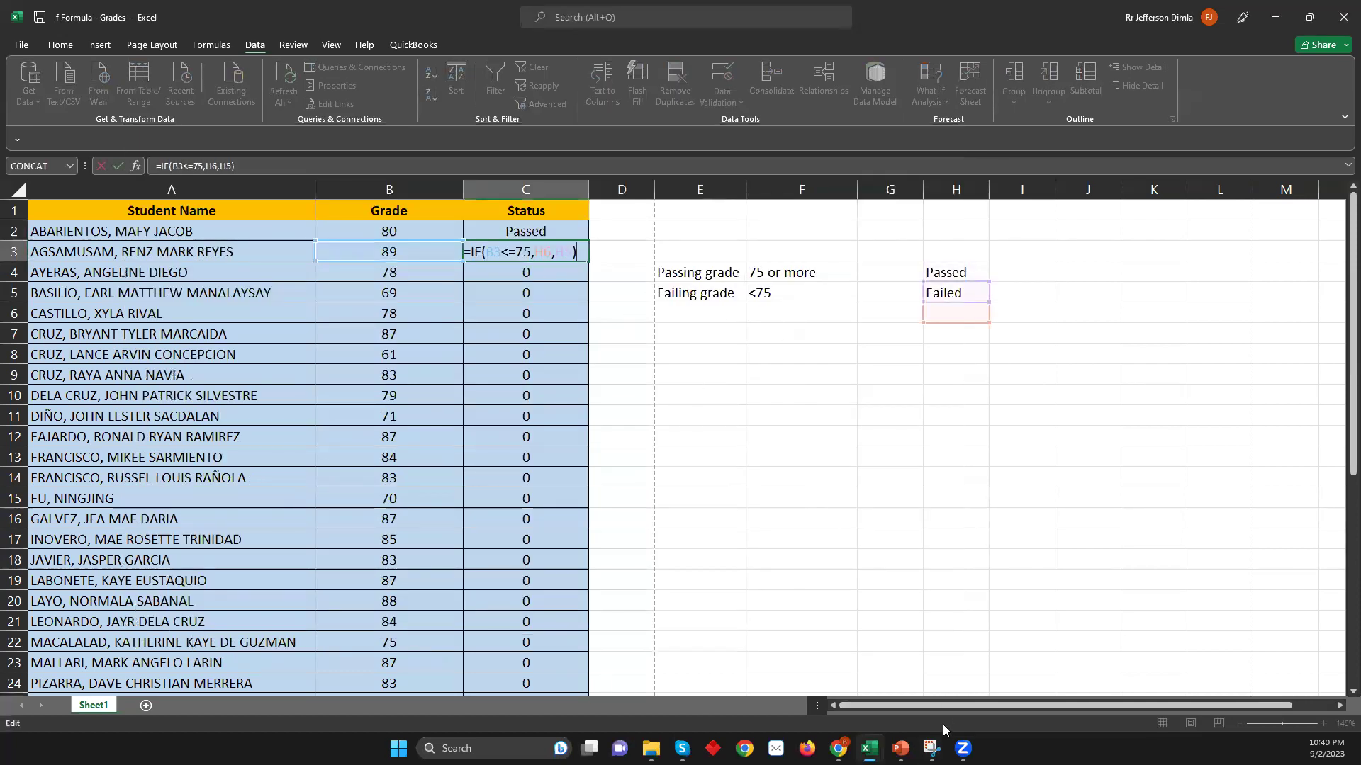
{"action": "left_click", "coordinate": [934, 744]}
{"action": "left_click", "coordinate": [930, 748]}
{"action": "key", "text": "super+shift+s"}
{"action": "left_click_drag", "start_coordinate": [803, 402], "coordinate": [29, 130]}
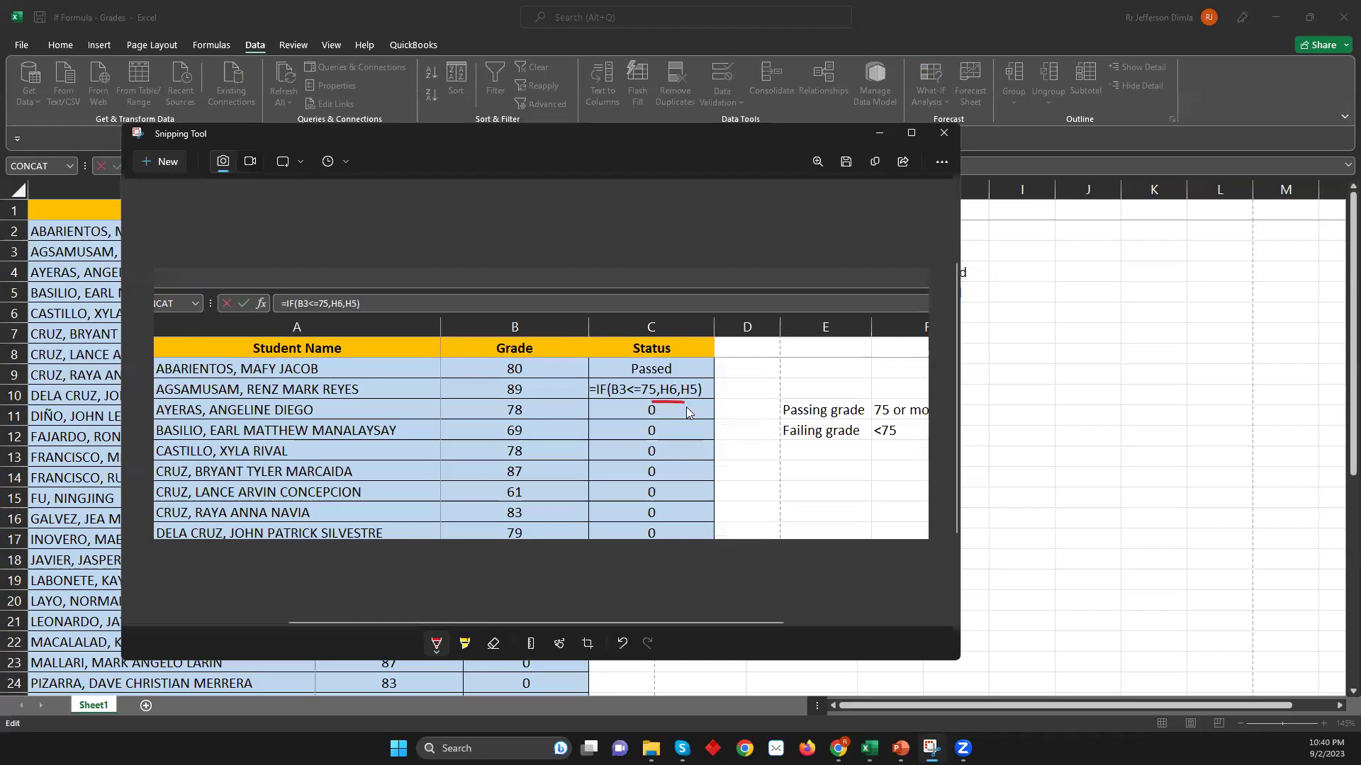
{"action": "left_click_drag", "start_coordinate": [702, 382], "coordinate": [698, 388]}
{"action": "key", "text": "alt+Tab"}
{"action": "key", "text": "Return"}
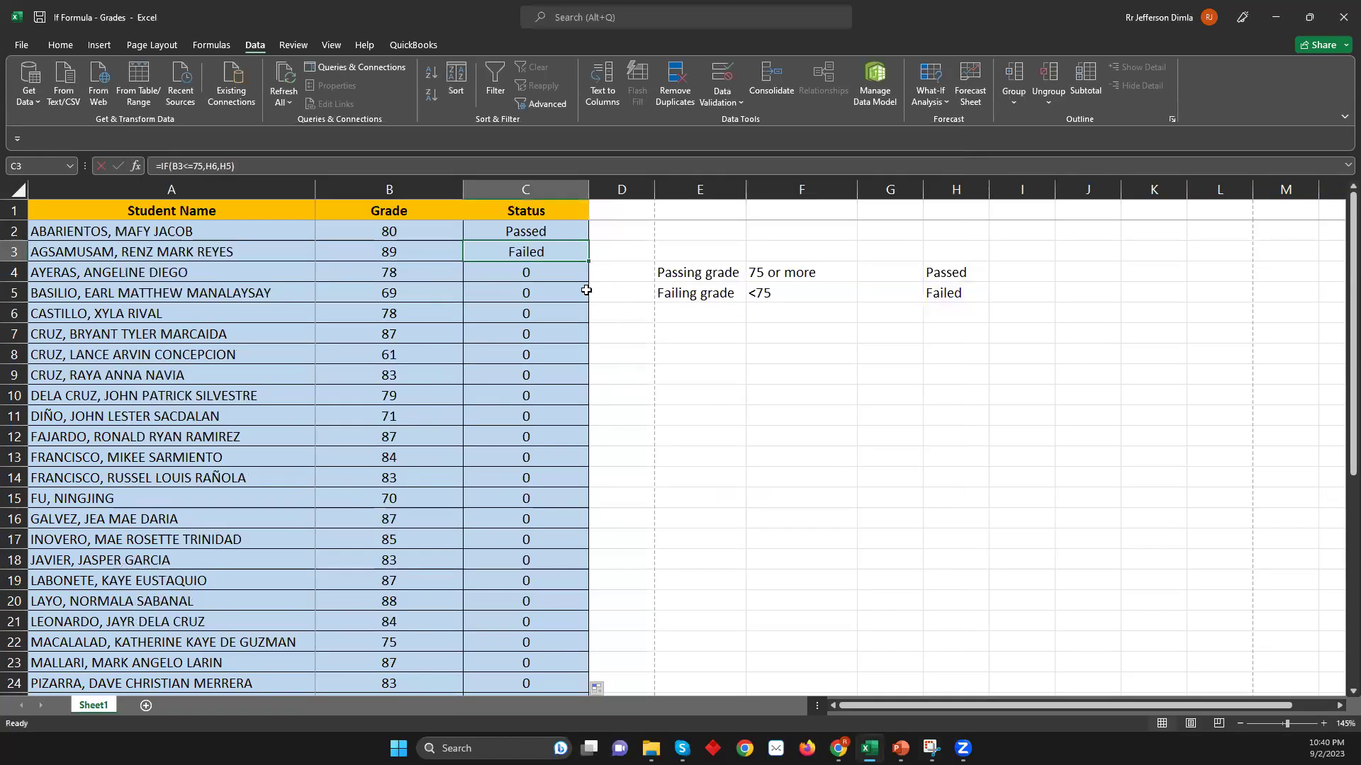
- Snip C4's =IF(B4<=75,H7,H6) and circle its references and the empty H-column cells in red
{"action": "double_click", "coordinate": [571, 278]}
{"action": "left_click", "coordinate": [930, 748]}
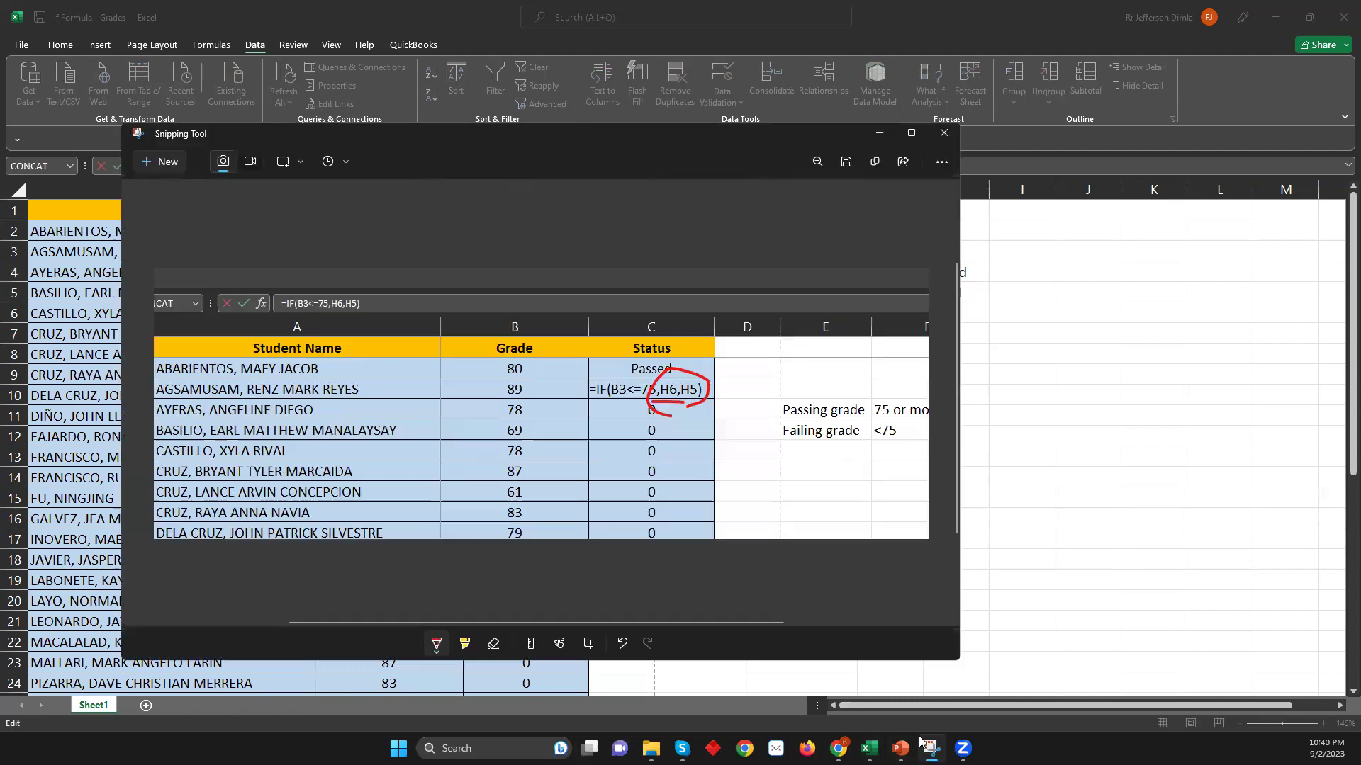
{"action": "key", "text": "ctrl+n"}
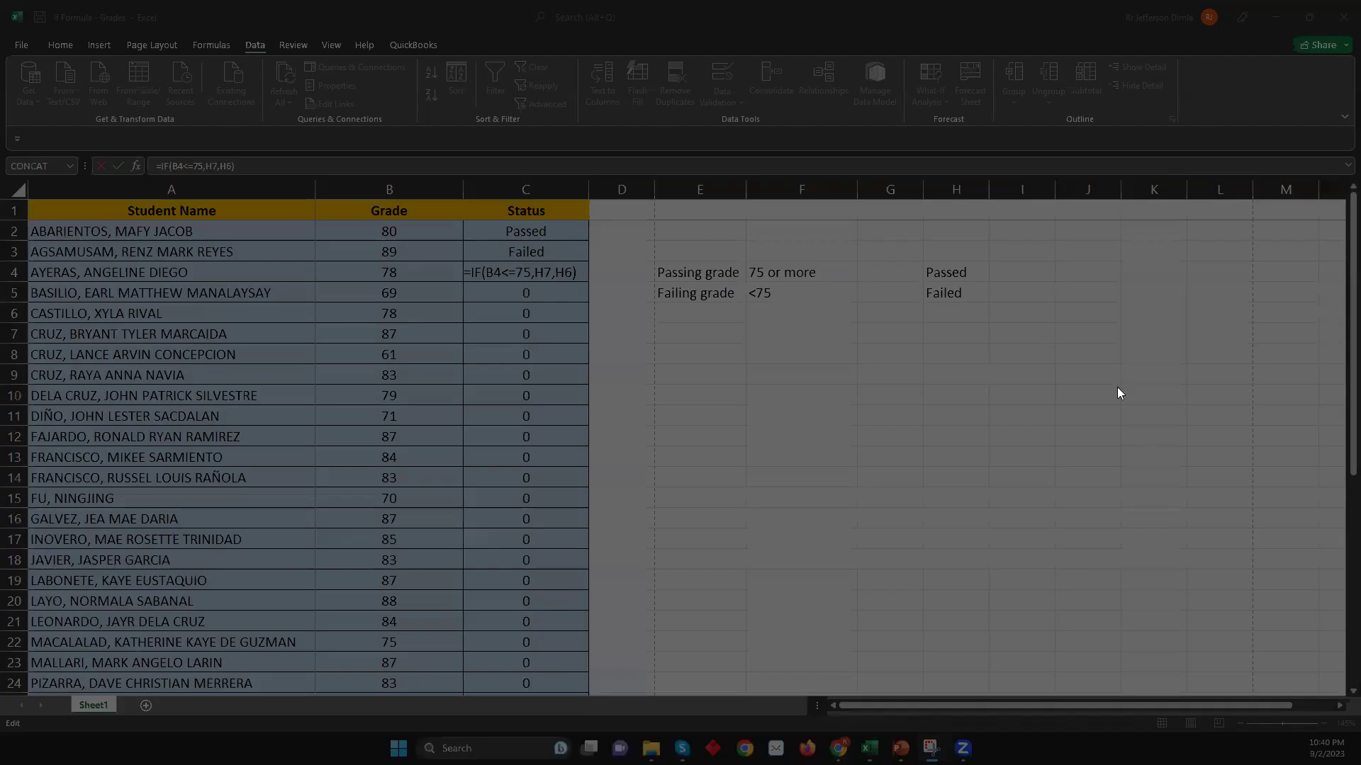
{"action": "left_click_drag", "start_coordinate": [1119, 388], "coordinate": [16, 162]}
{"action": "mouse_move", "coordinate": [541, 421]}
{"action": "left_mouse_down"}
{"action": "mouse_move", "coordinate": [554, 419]}
{"action": "mouse_move", "coordinate": [531, 423]}
{"action": "mouse_move", "coordinate": [573, 459]}
{"action": "mouse_move", "coordinate": [595, 433]}
{"action": "left_mouse_up"}
{"action": "mouse_move", "coordinate": [845, 427]}
{"action": "left_mouse_down"}
{"action": "mouse_move", "coordinate": [803, 483]}
{"action": "mouse_move", "coordinate": [845, 434]}
{"action": "left_mouse_up"}
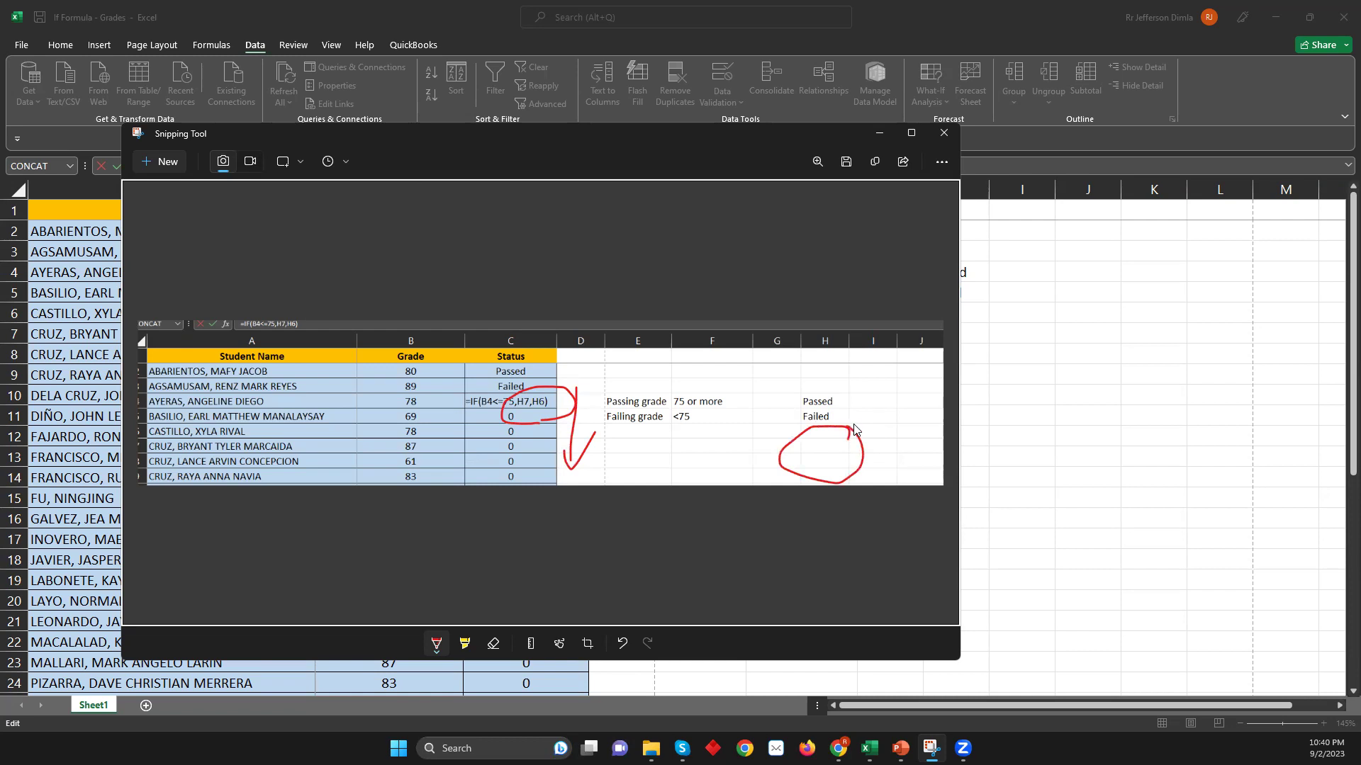
{"action": "mouse_move", "coordinate": [811, 426]}
{"action": "left_mouse_down"}
{"action": "mouse_move", "coordinate": [787, 397]}
{"action": "mouse_move", "coordinate": [858, 422]}
{"action": "mouse_move", "coordinate": [818, 449]}
{"action": "left_mouse_up"}
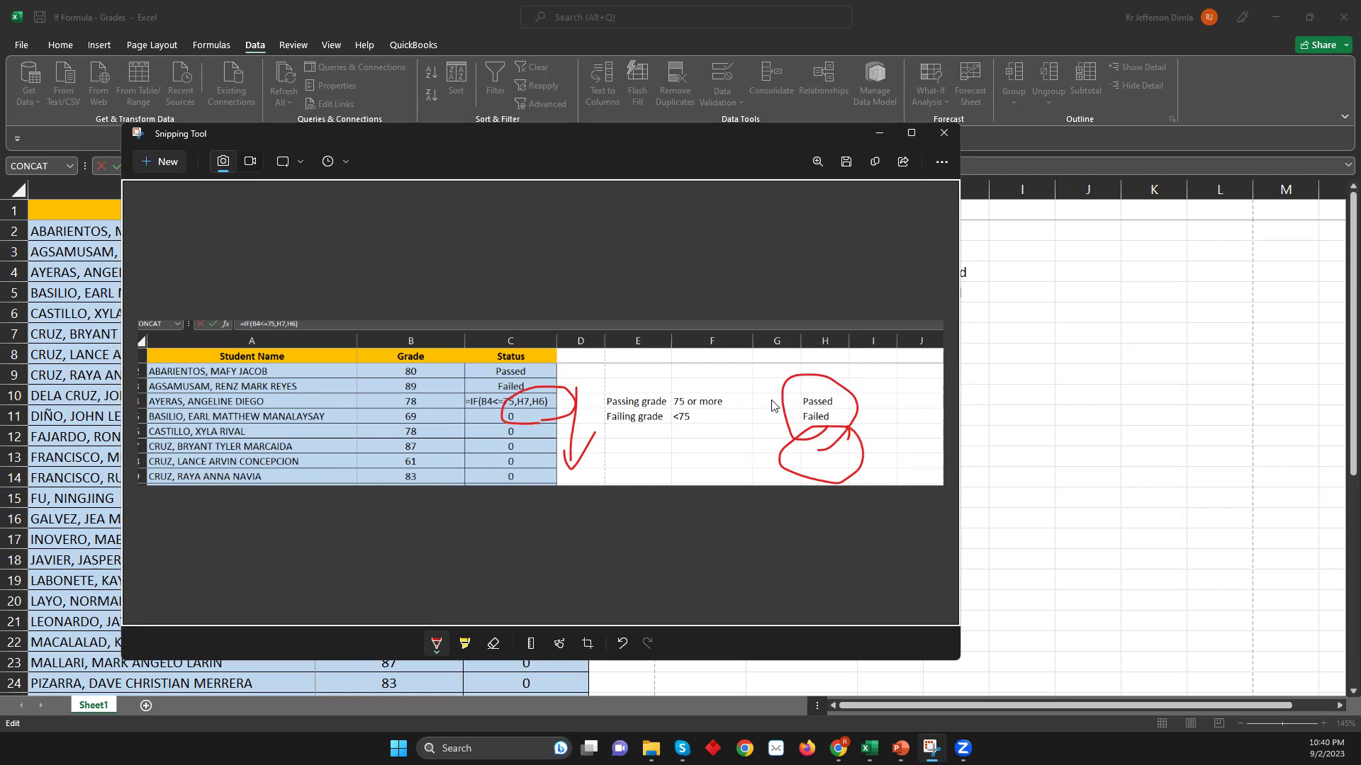
{"action": "key", "text": "alt+Tab"}
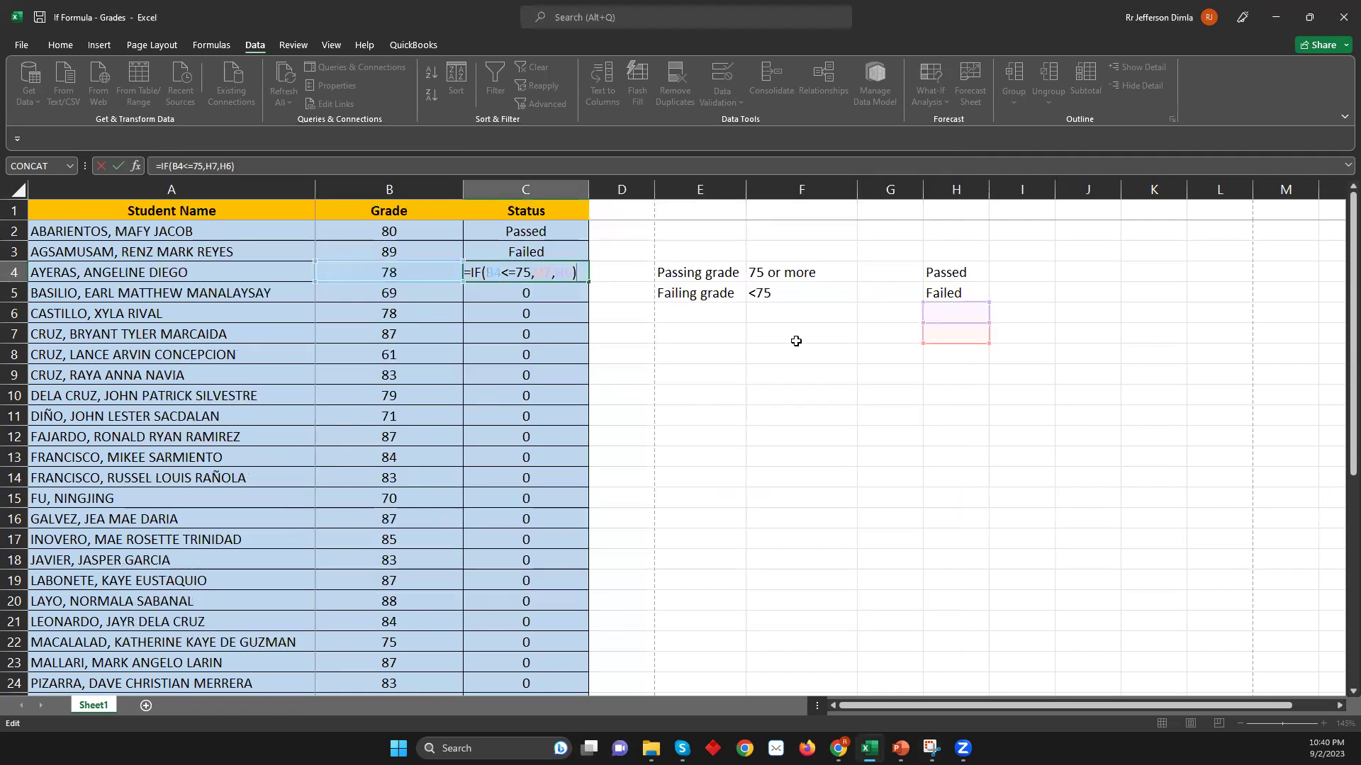
{"action": "key", "text": "Escape"}
- Make C2's references absolute, giving =IF(B2<=75,$H$5,$H$4), and commit it
{"action": "left_click", "coordinate": [557, 216]}
{"action": "double_click", "coordinate": [555, 231]}
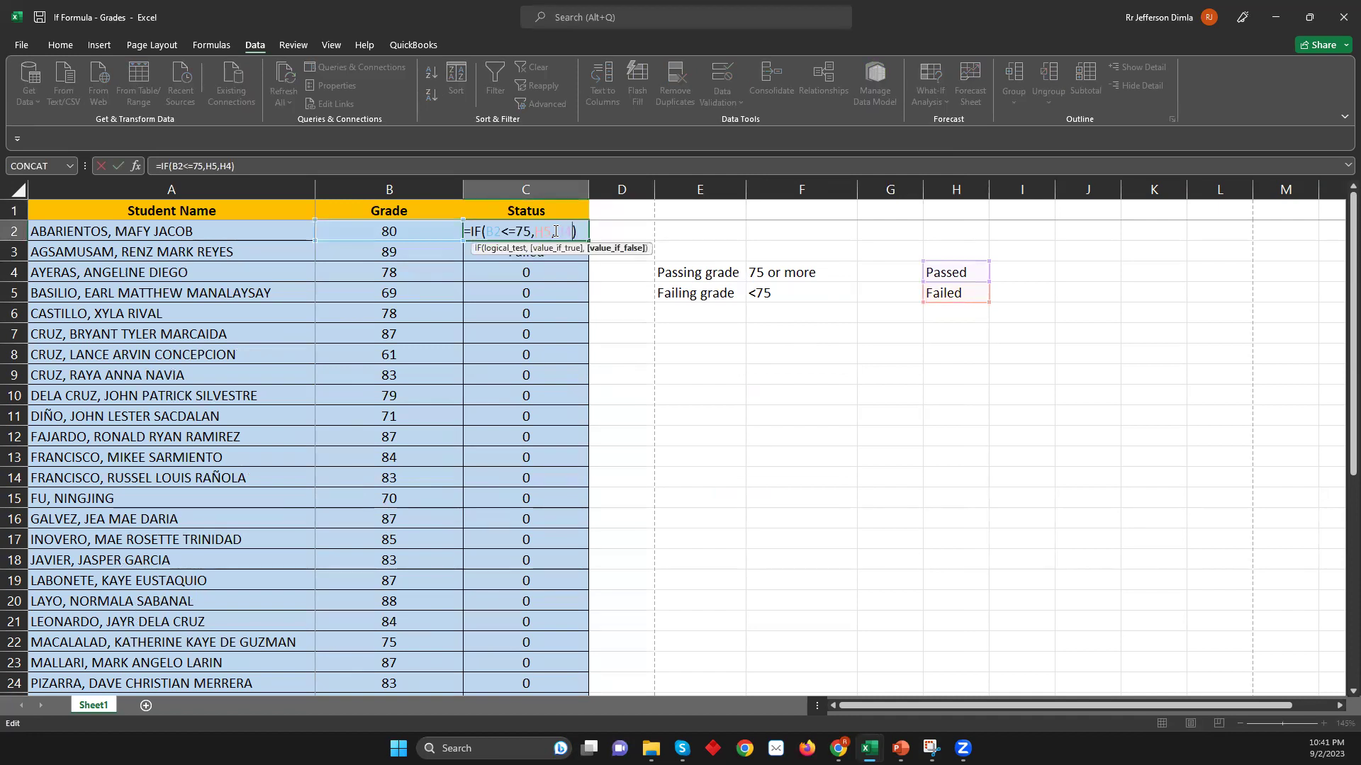
{"action": "double_click", "coordinate": [555, 231]}
{"action": "type", "text": "$"}
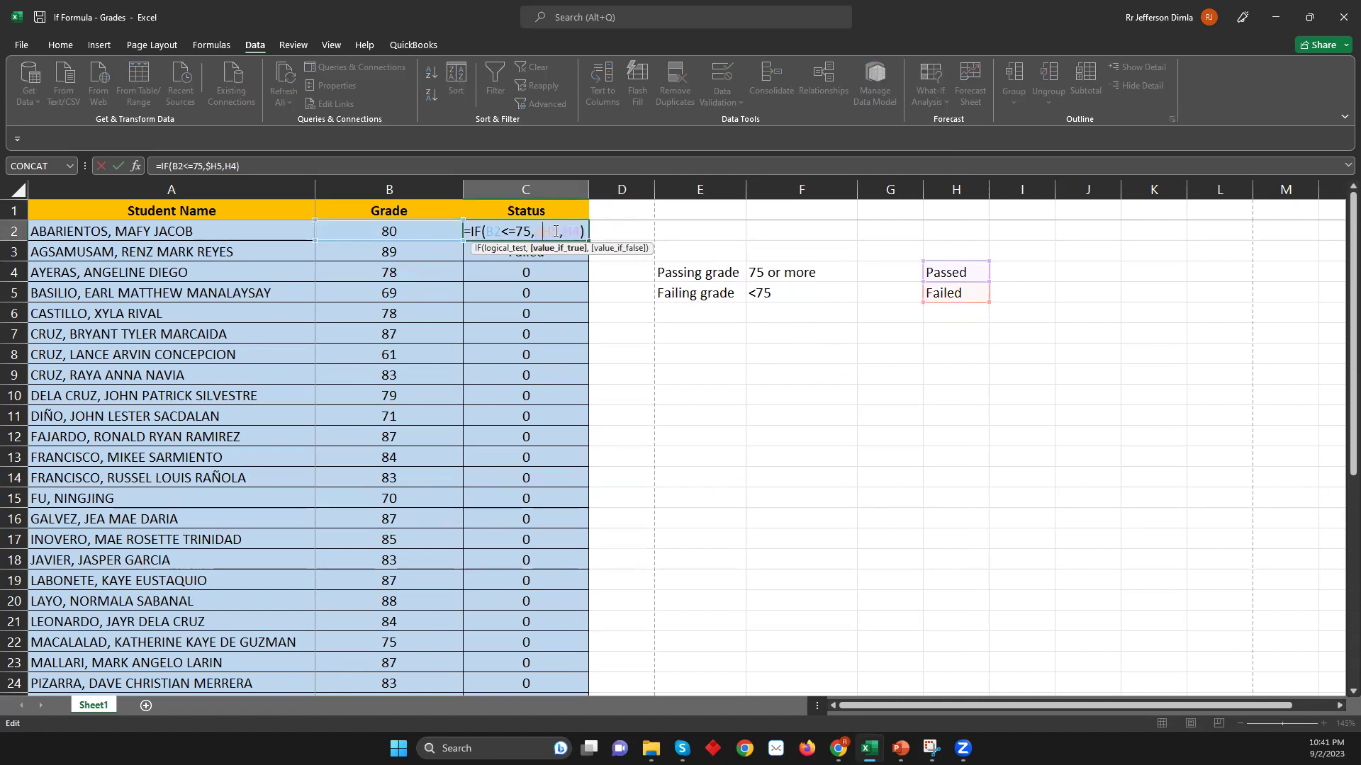
{"action": "key", "text": "End"}
{"action": "type", "text": "$"}
{"action": "key", "text": "Left"}
{"action": "key", "text": "Left"}
{"action": "key", "text": "Left"}
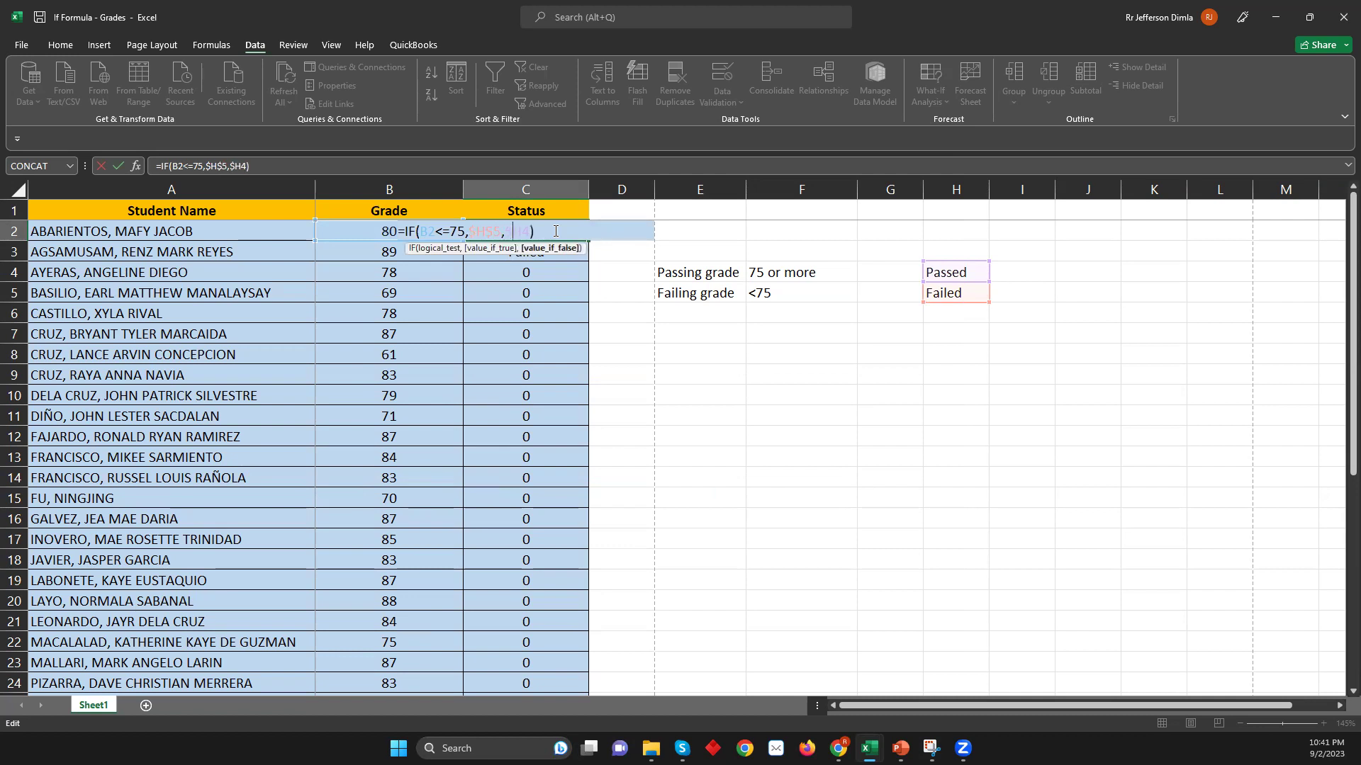
{"action": "key", "text": "Return"}
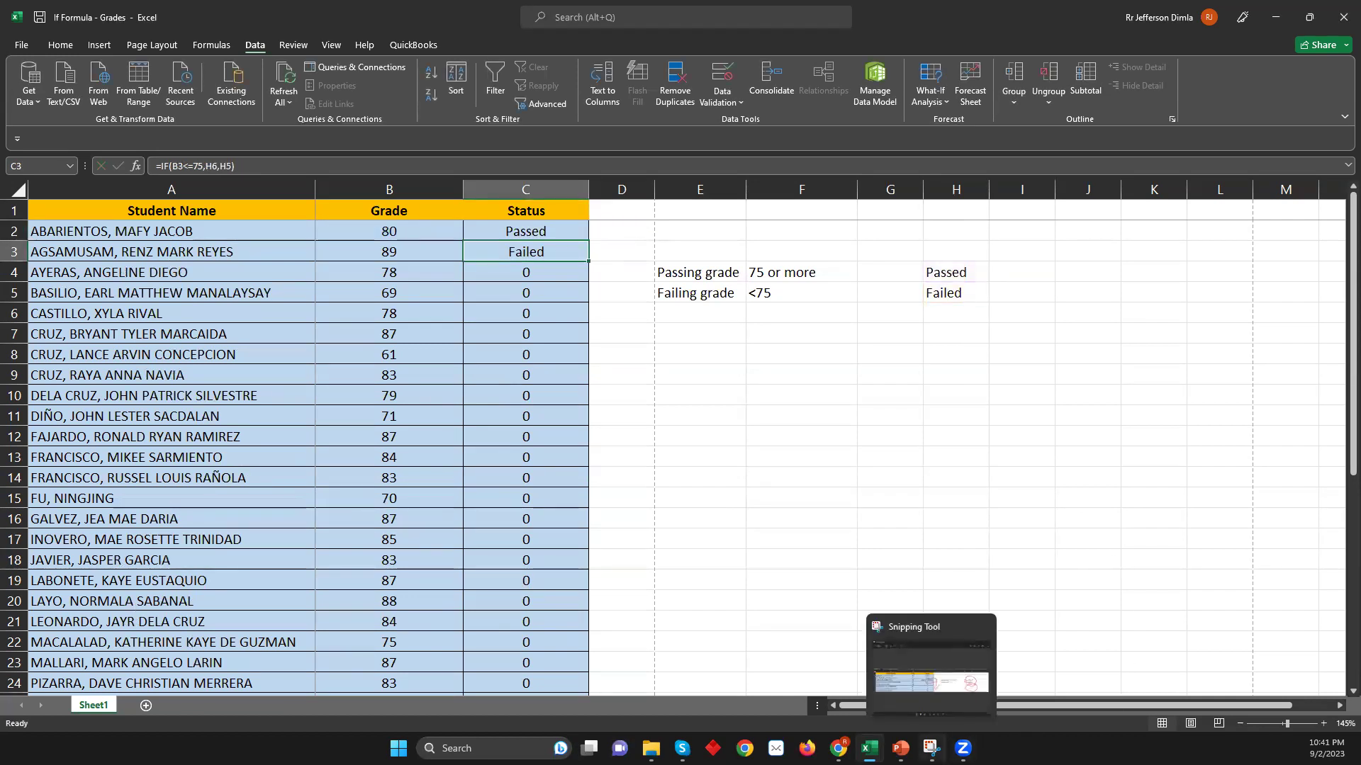
- Reopen C2's updated formula and start a new screen snip
{"action": "left_click", "coordinate": [560, 238]}
{"action": "double_click", "coordinate": [561, 238]}
{"action": "left_click", "coordinate": [931, 748]}
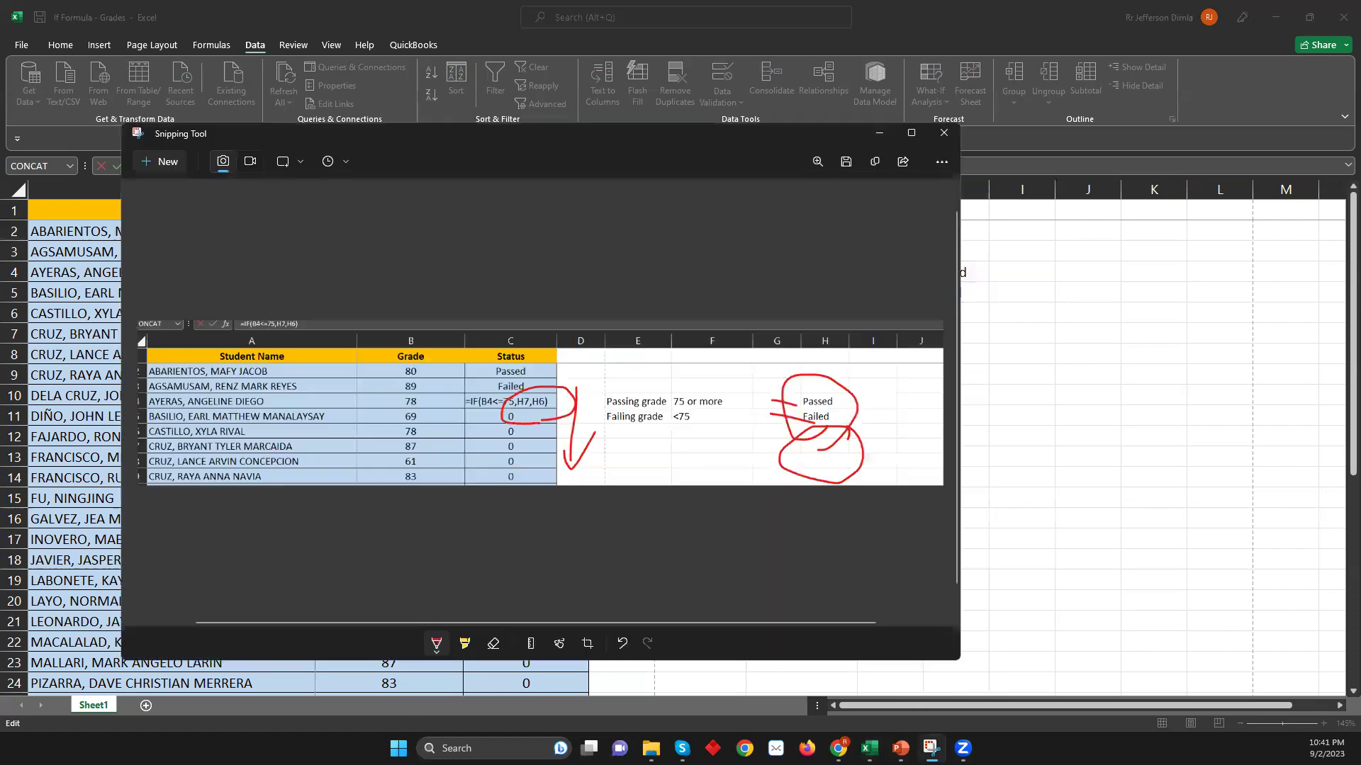
{"action": "key", "text": "shift+super+s"}
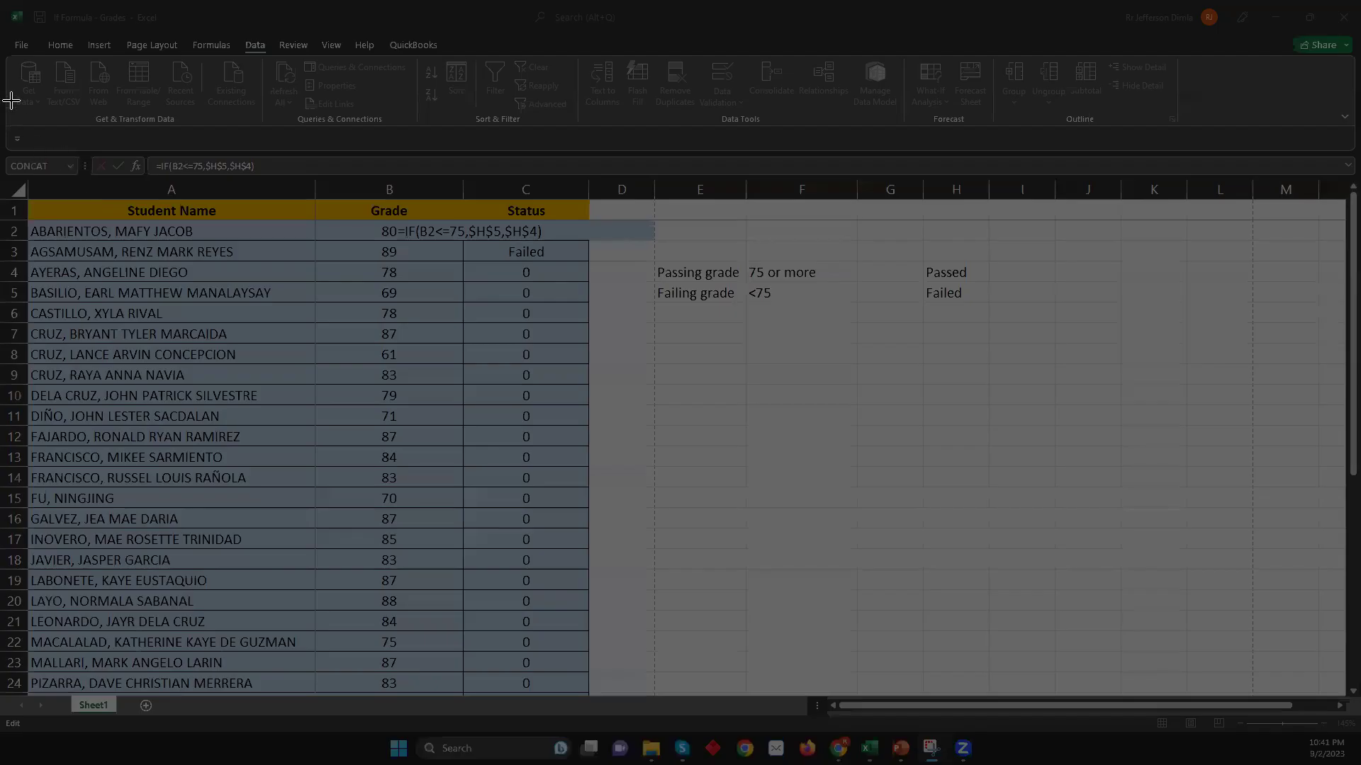
- Snip the spreadsheet area showing C2's $H$5,$H$4 formula
{"action": "left_click_drag", "start_coordinate": [4, 99], "coordinate": [693, 453]}
{"action": "left_click_drag", "start_coordinate": [1087, 604], "coordinate": [1261, 659]}
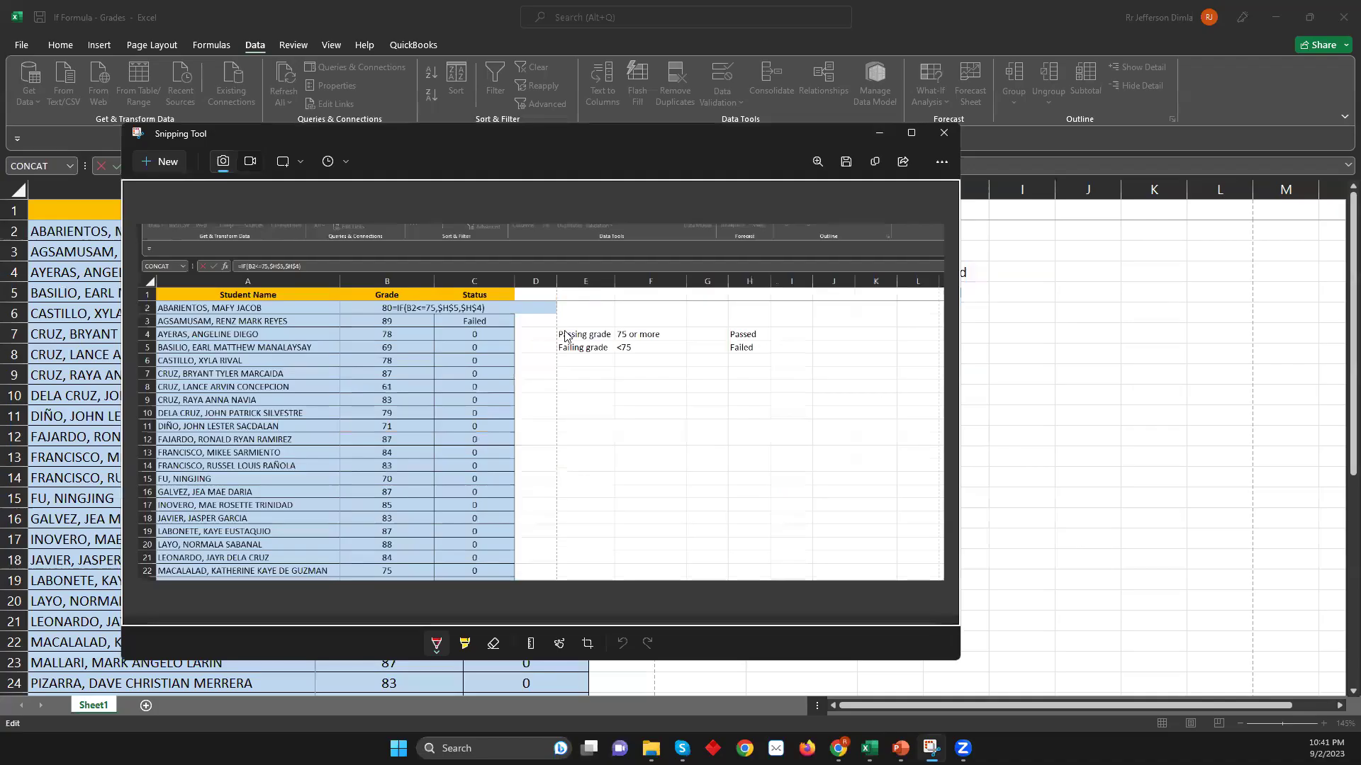
{"action": "scroll", "coordinate": [671, 404], "scroll_direction": "up", "scroll_amount": 2}
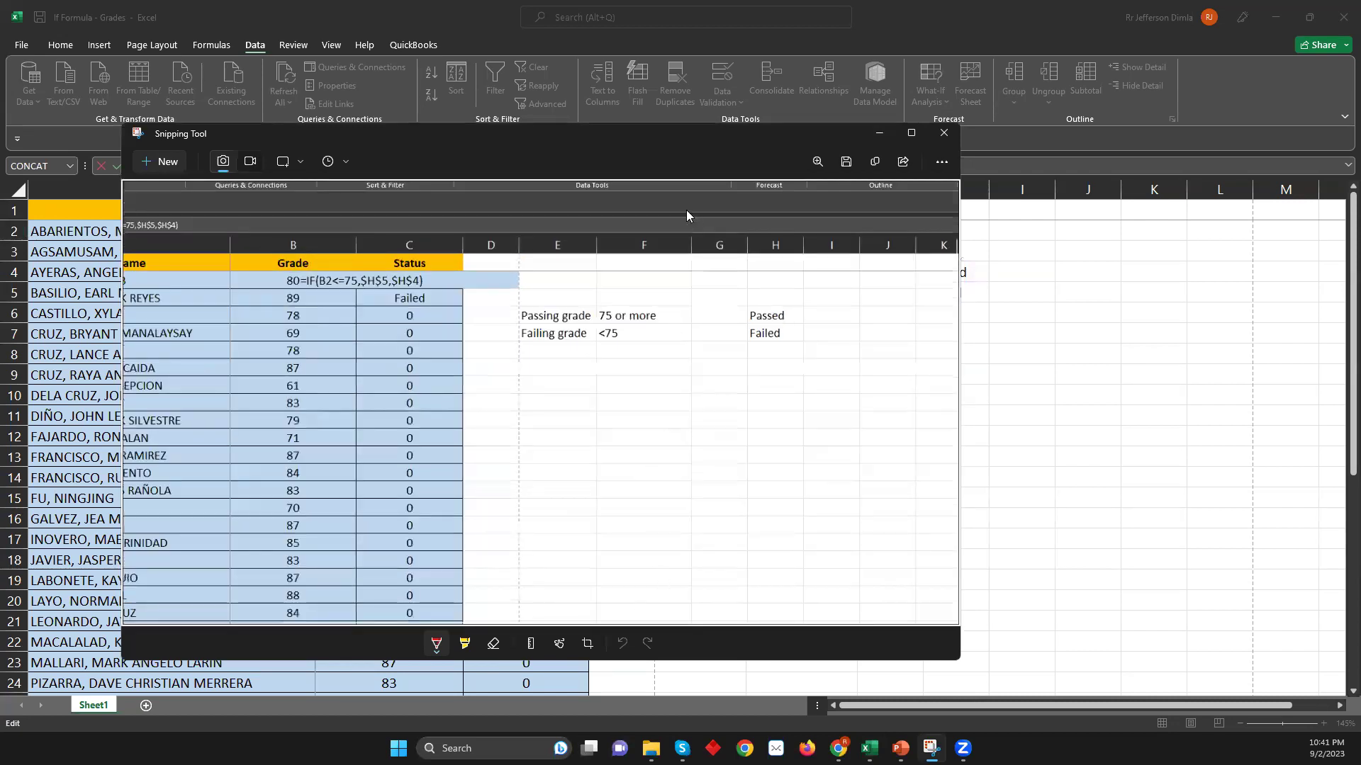
- Circle the Passed and Failed labels in red and draw an arrow to the grade cell
{"action": "left_click_drag", "start_coordinate": [680, 518], "coordinate": [784, 513]}
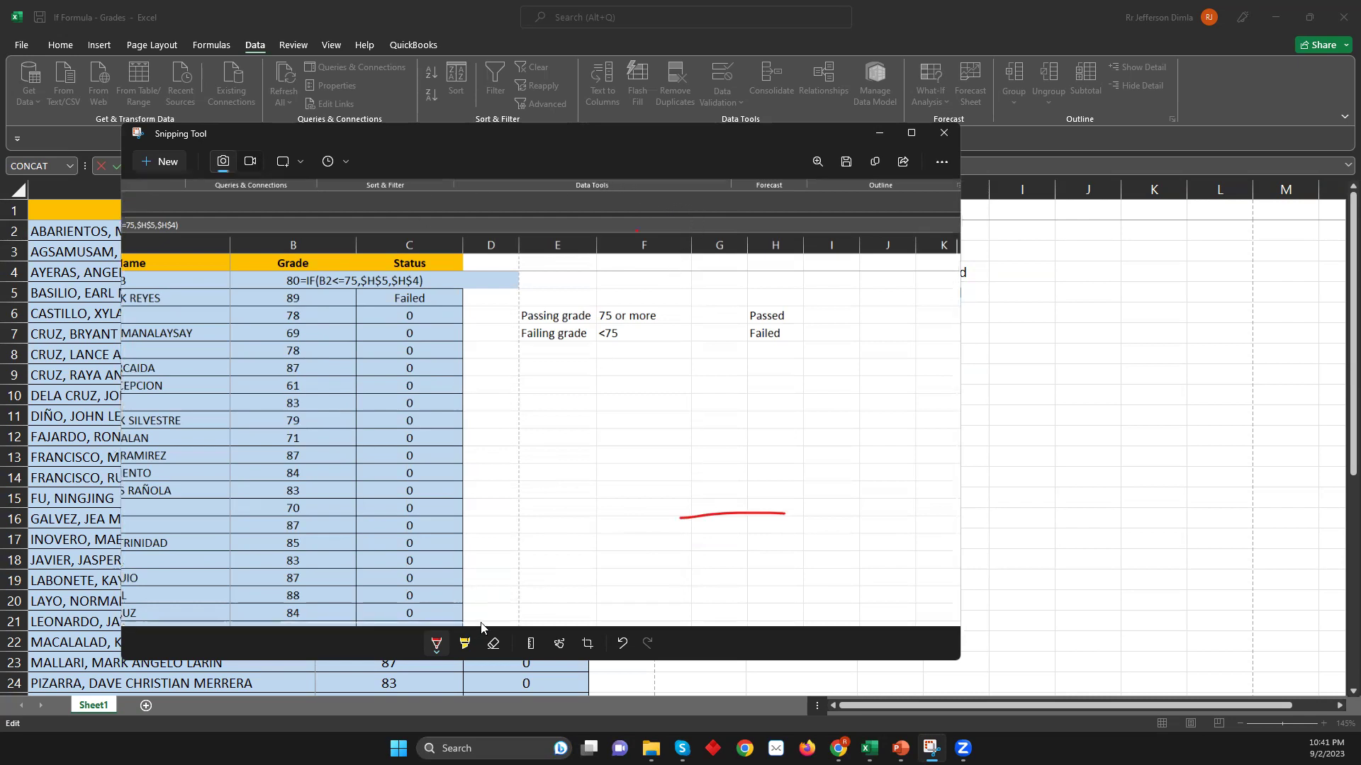
{"action": "scroll", "coordinate": [481, 627], "scroll_direction": "left", "scroll_amount": 5}
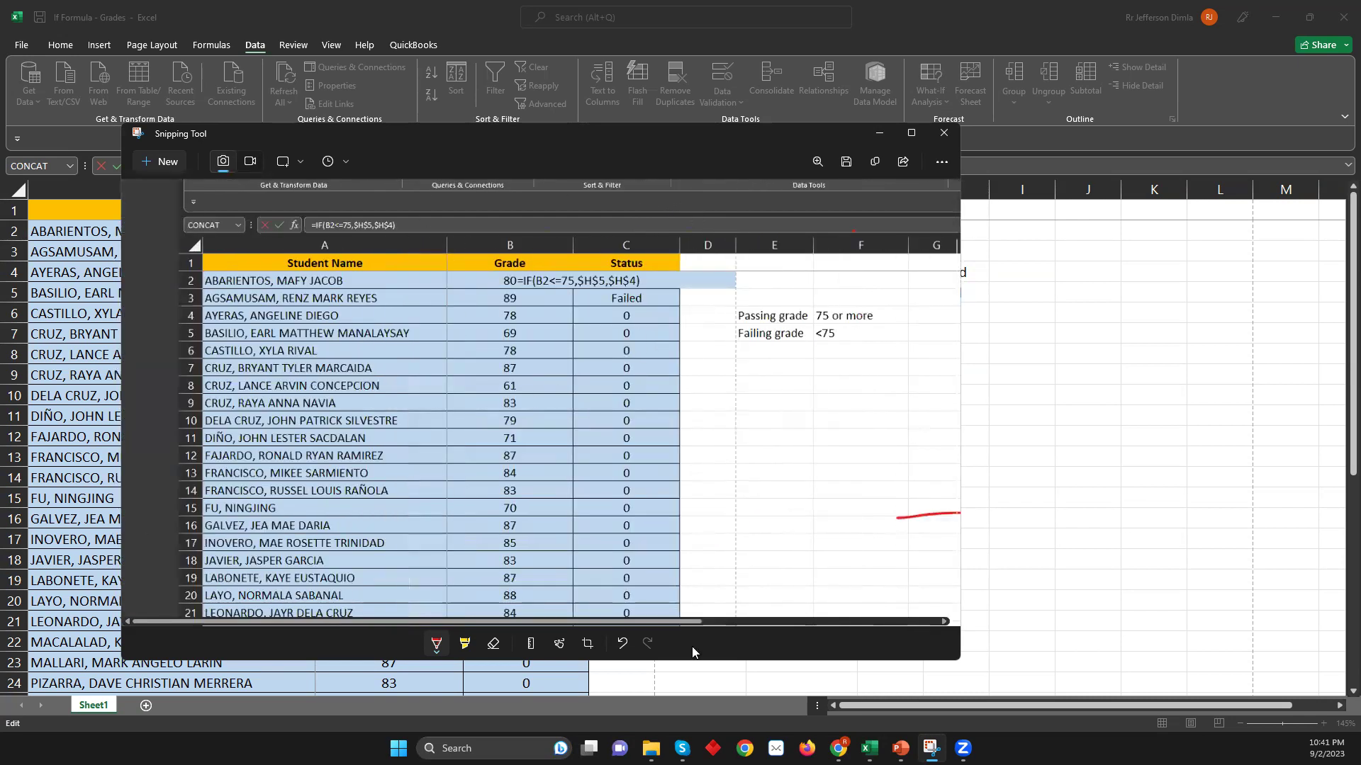
{"action": "scroll", "coordinate": [712, 545], "scroll_direction": "down", "scroll_amount": 1}
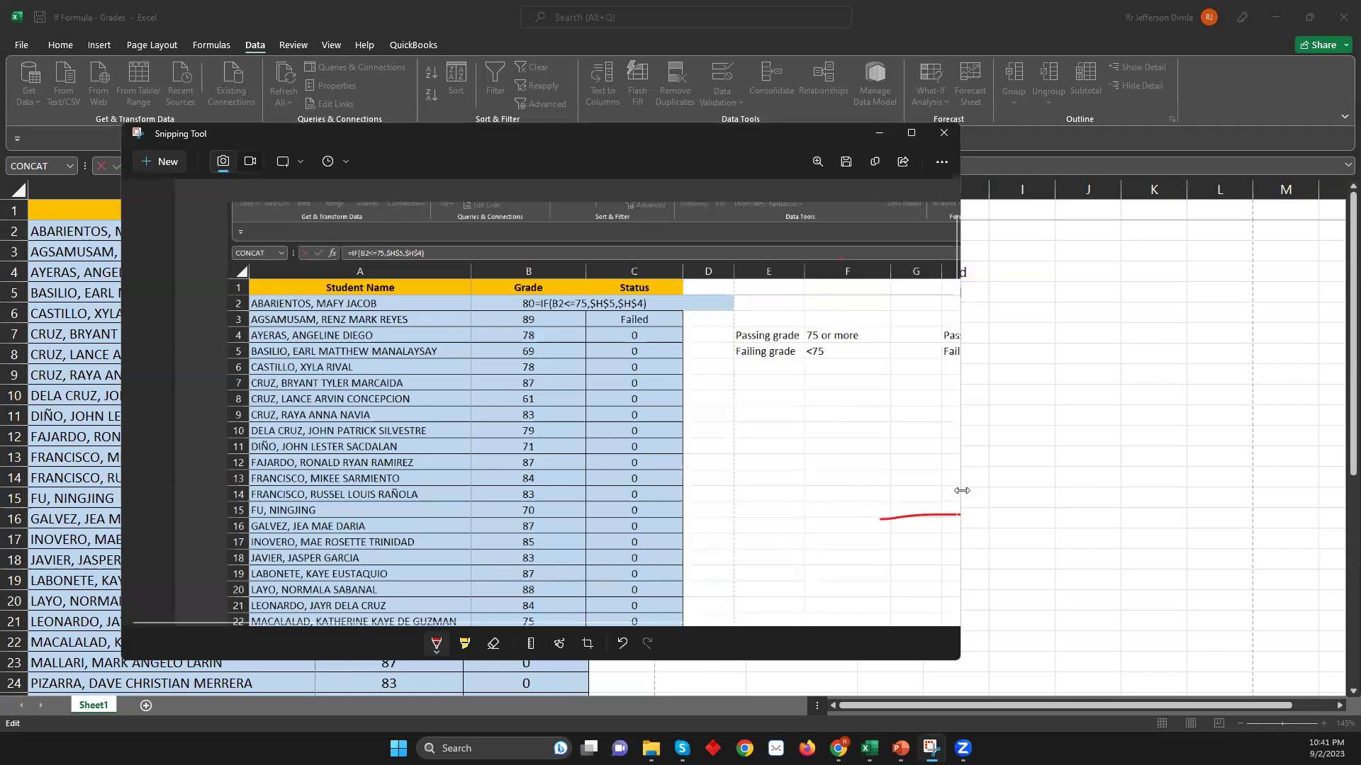
{"action": "left_click_drag", "start_coordinate": [962, 490], "coordinate": [1355, 489]}
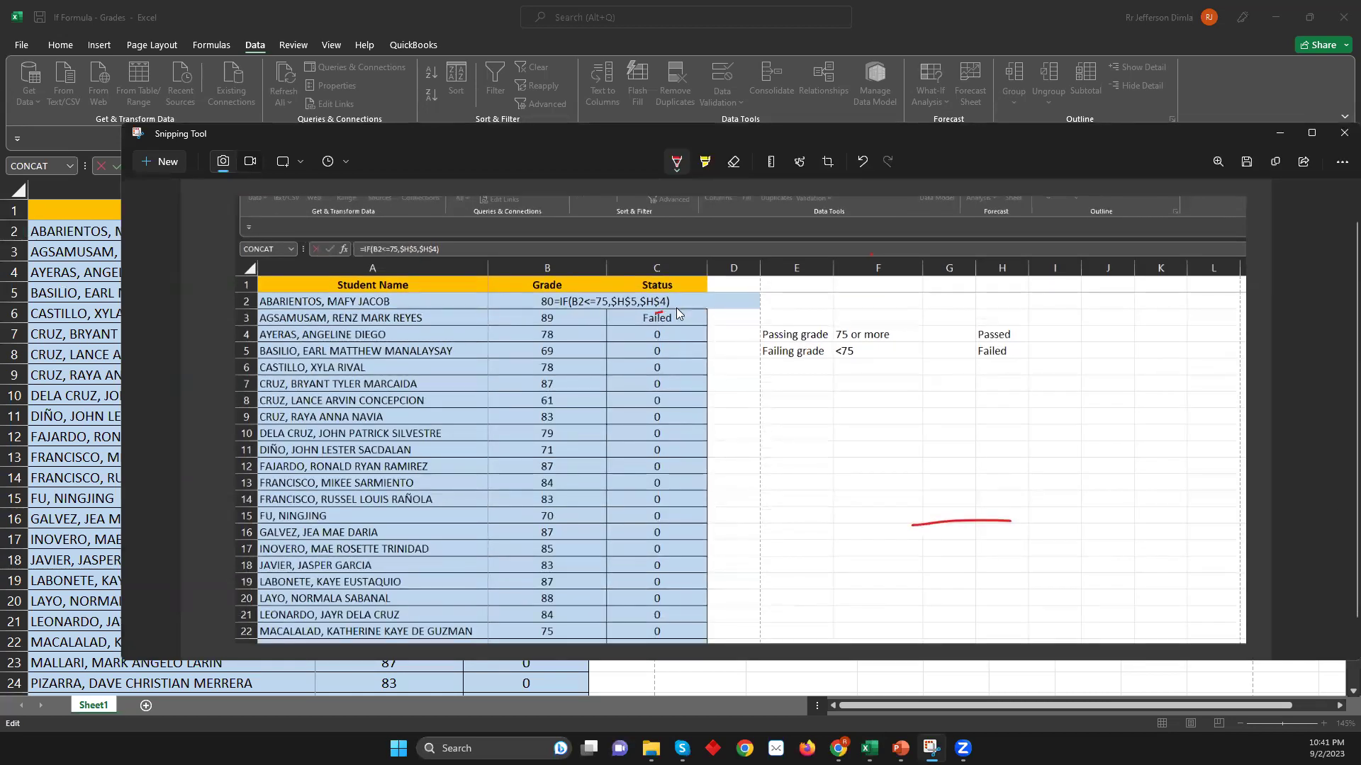
{"action": "mouse_move", "coordinate": [1007, 392]}
{"action": "left_mouse_down"}
{"action": "mouse_move", "coordinate": [1029, 395]}
{"action": "mouse_move", "coordinate": [995, 396]}
{"action": "left_mouse_up"}
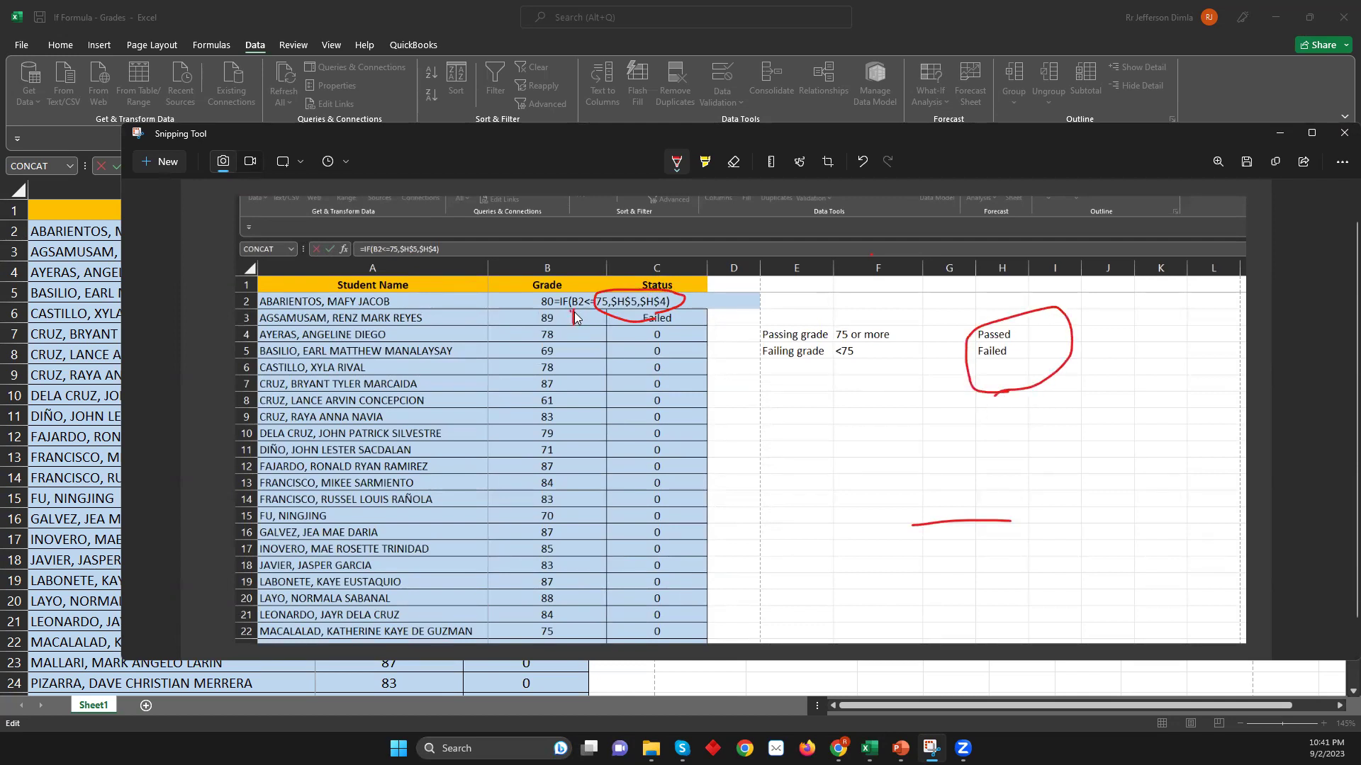
{"action": "left_click_drag", "start_coordinate": [518, 317], "coordinate": [505, 324]}
- Commit C2's formula, undo a trial fill-down, and snip the sheet
{"action": "left_click", "coordinate": [782, 673]}
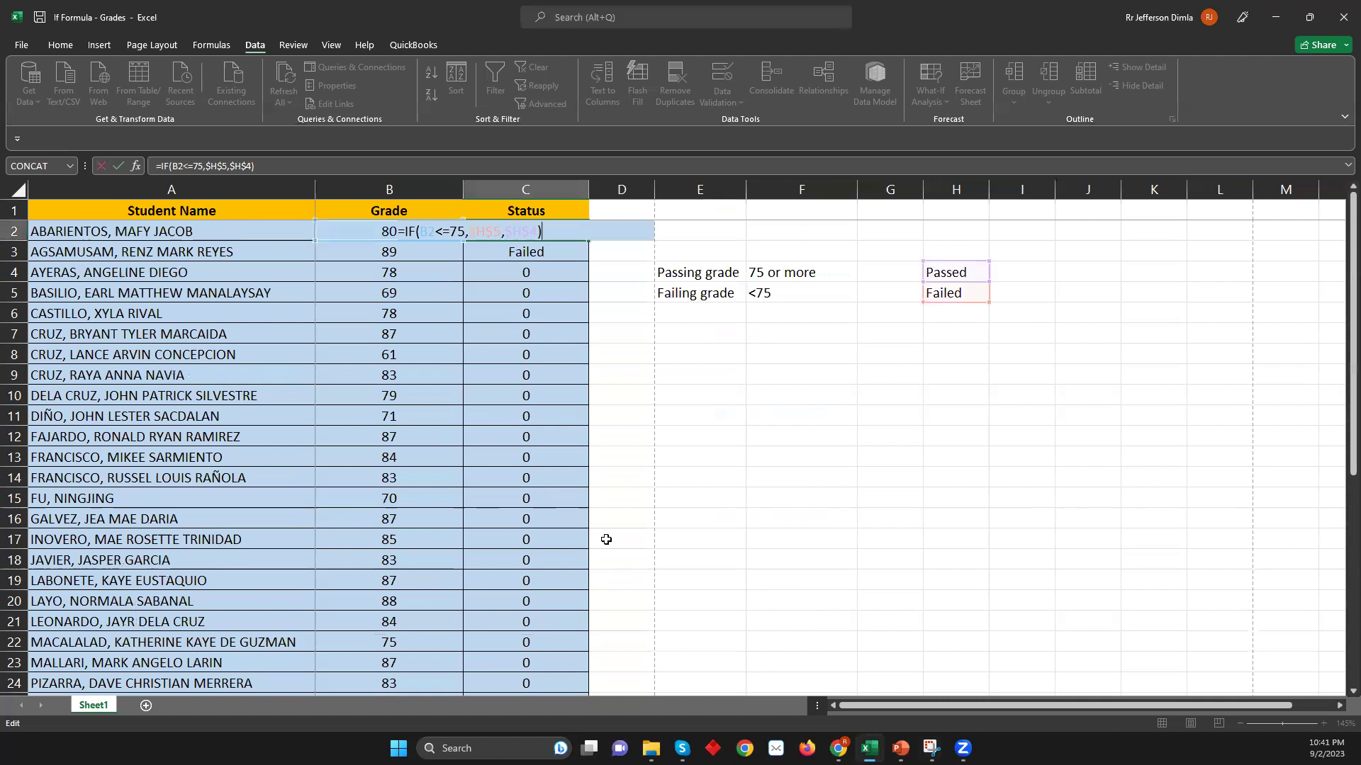
{"action": "key", "text": "ctrl+Return"}
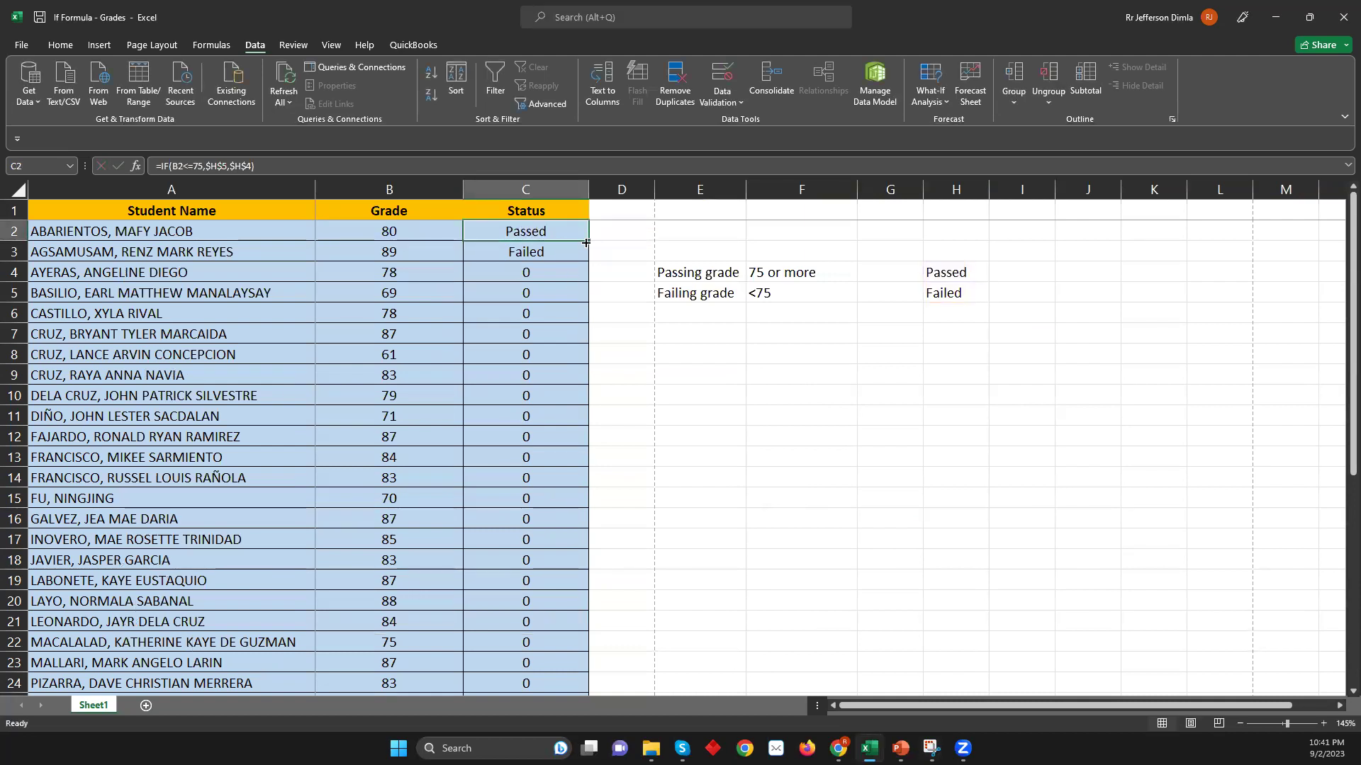
{"action": "double_click", "coordinate": [585, 242]}
{"action": "key", "text": "ctrl+z"}
{"action": "scroll", "coordinate": [590, 242], "scroll_direction": "up", "scroll_amount": 2}
{"action": "scroll", "coordinate": [590, 242], "scroll_direction": "up", "scroll_amount": 1}
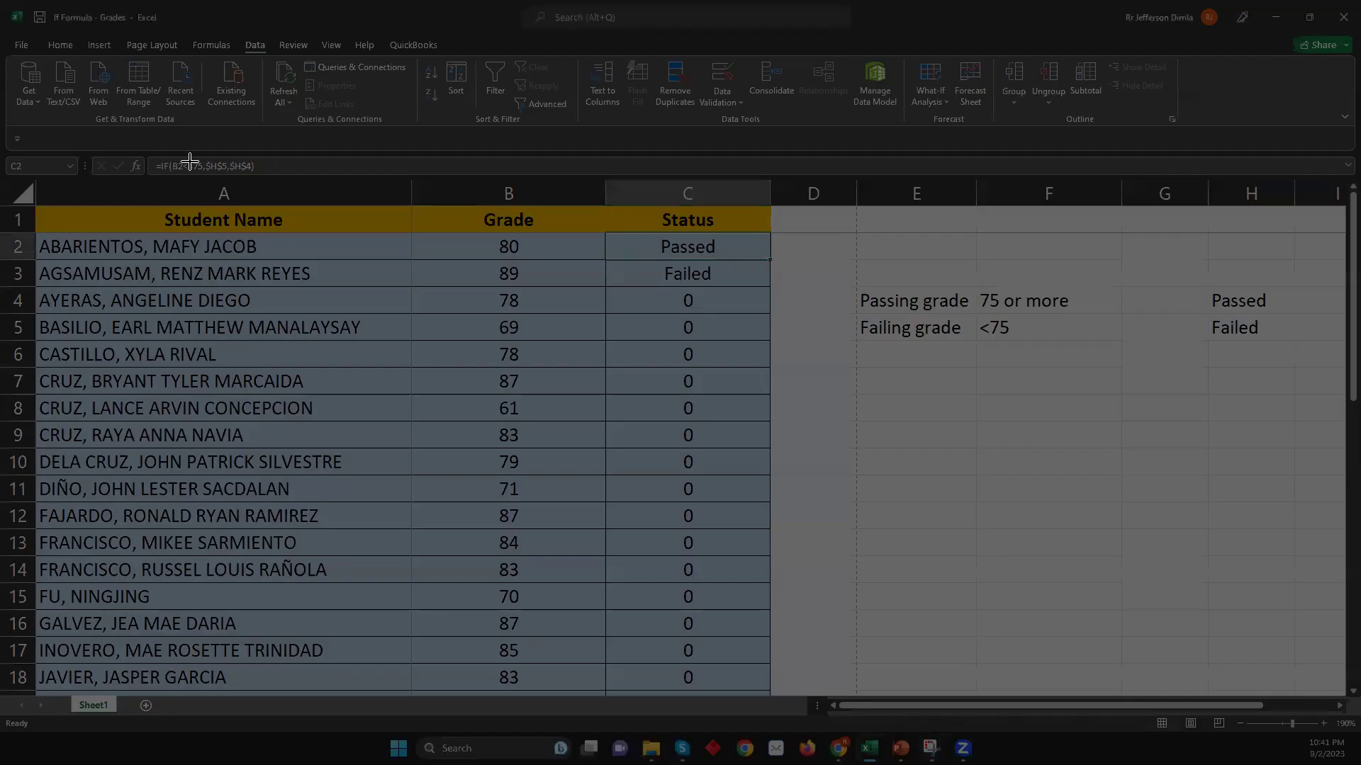
{"action": "left_click_drag", "start_coordinate": [39, 164], "coordinate": [1014, 562]}
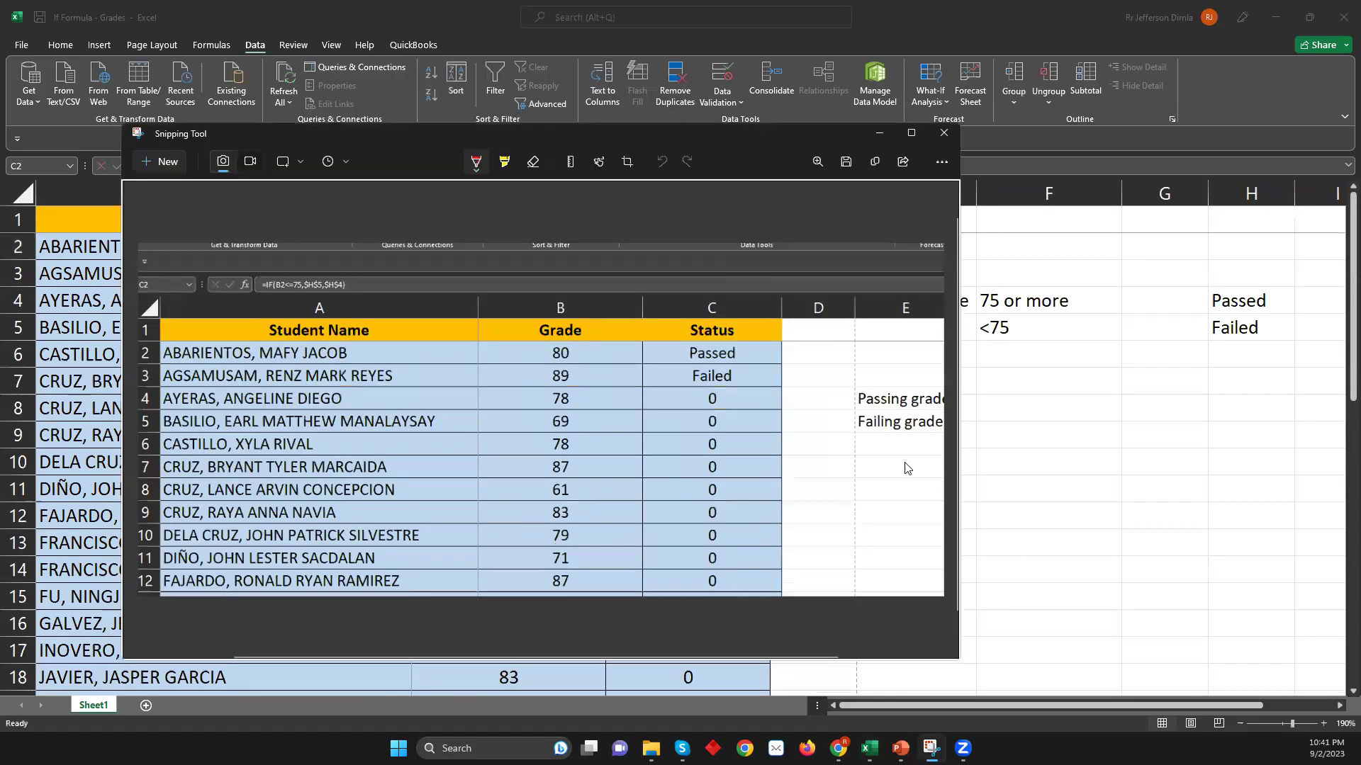
{"action": "key", "text": "alt+Tab"}
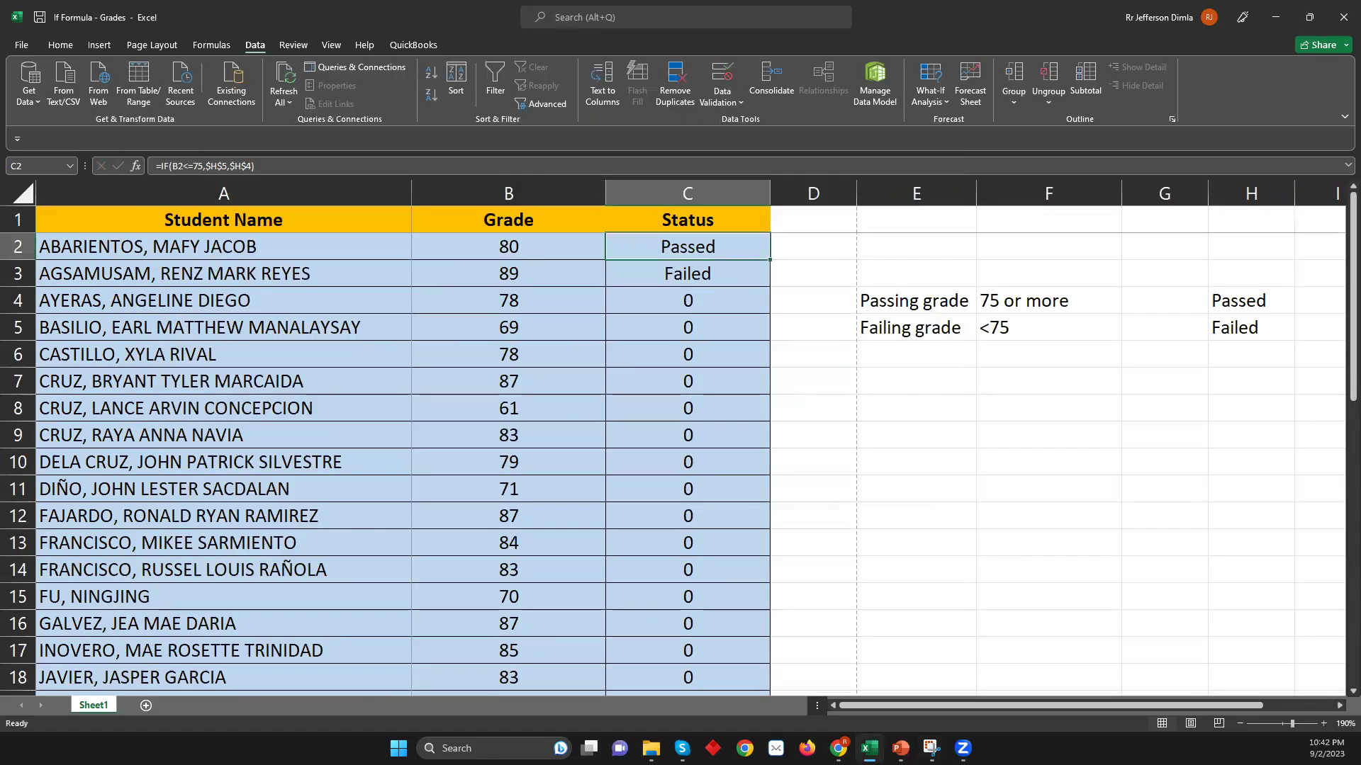
- Take another snip and ring the corner of C2's Passed cell in red
{"action": "key", "text": "super+shift+s"}
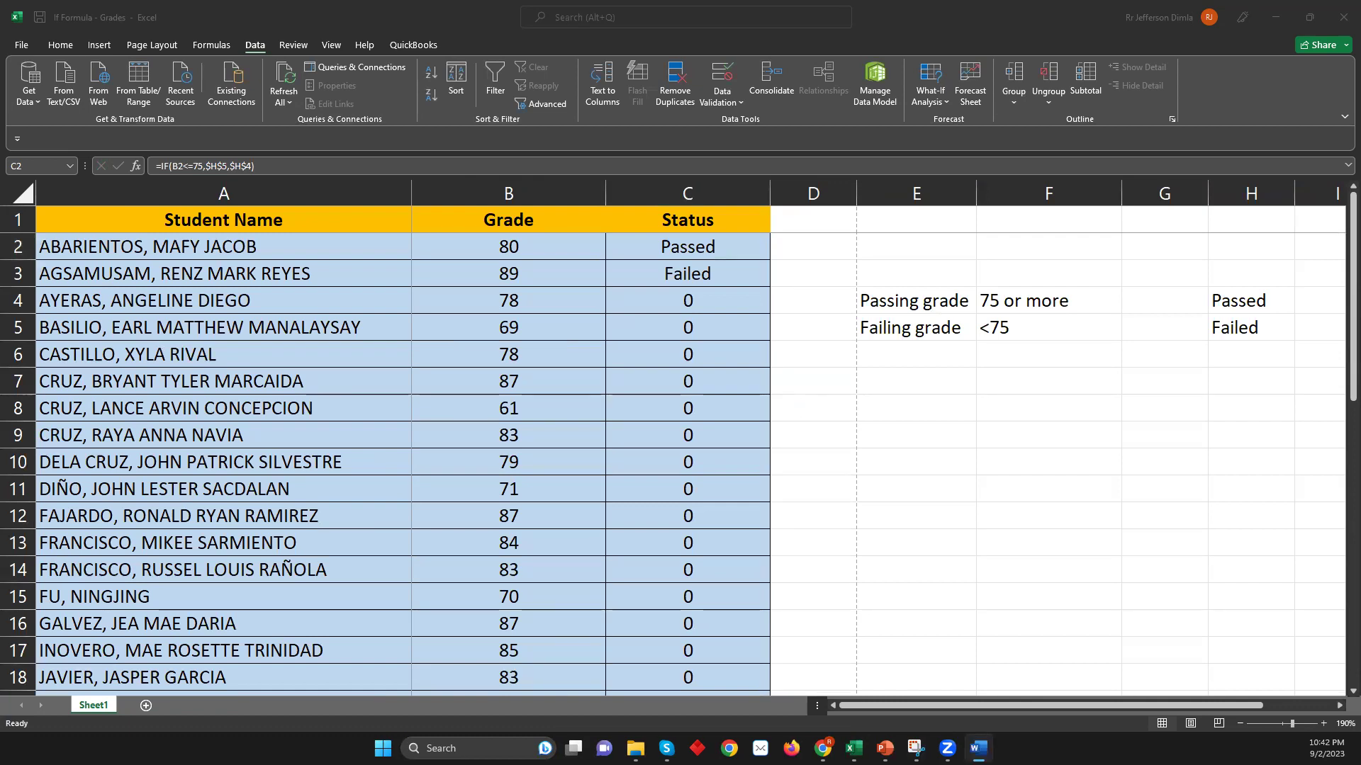
{"action": "key", "text": "super+shift+s"}
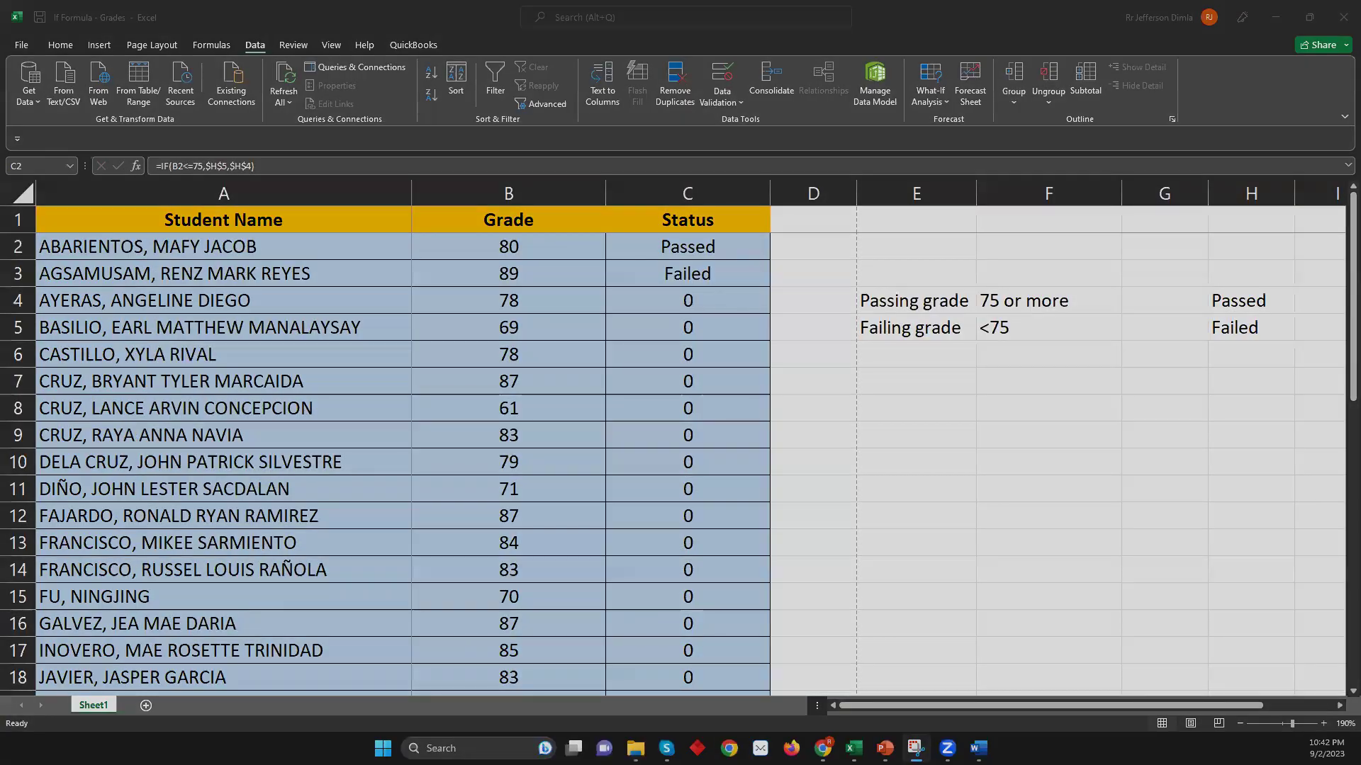
{"action": "left_click", "coordinate": [1224, 419]}
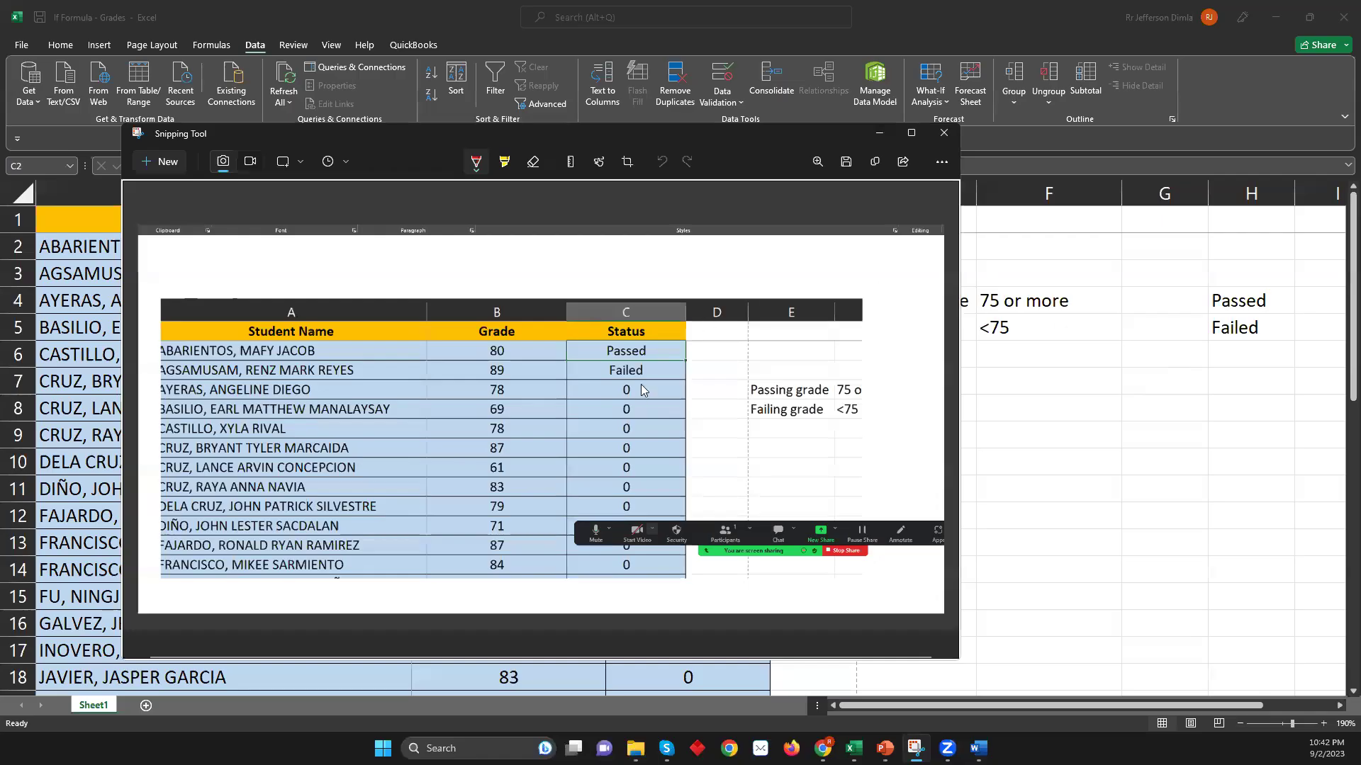
{"action": "scroll", "coordinate": [671, 381], "scroll_direction": "up", "scroll_amount": 2}
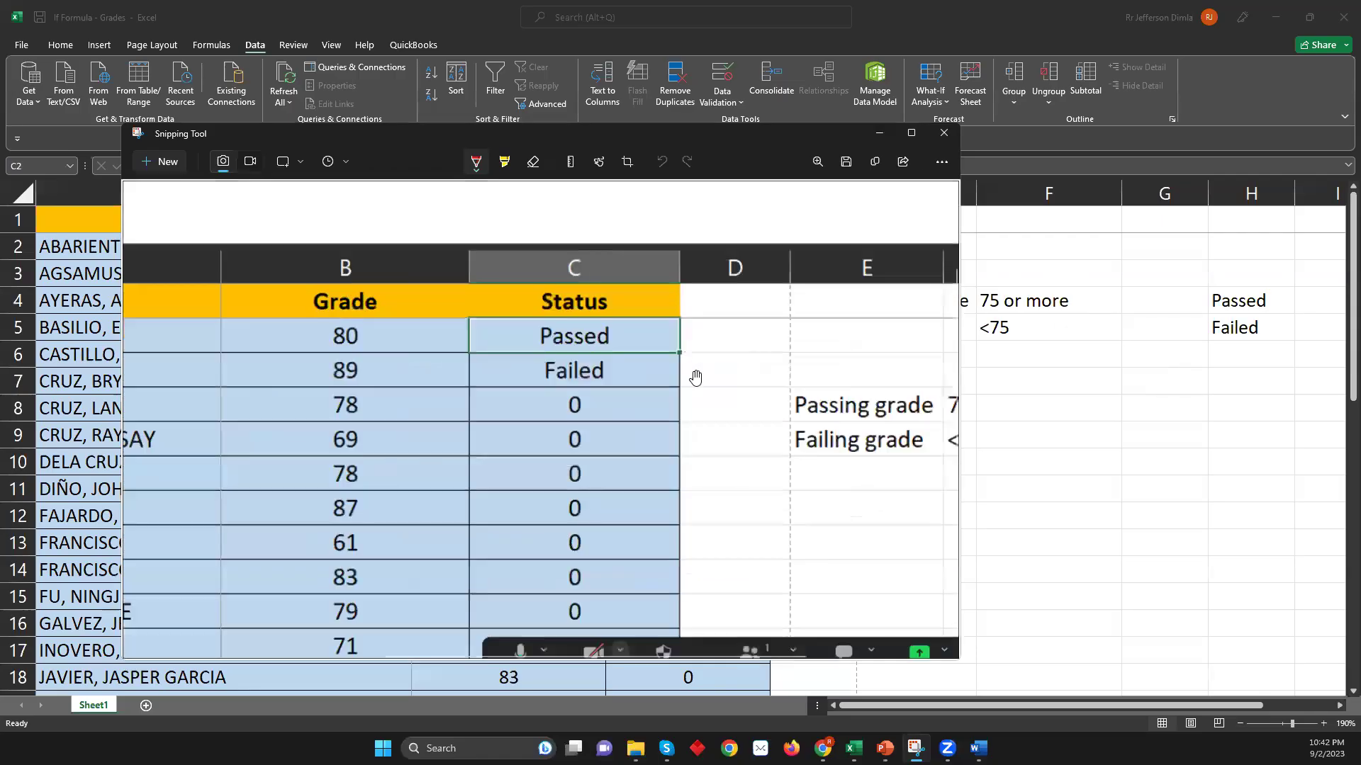
{"action": "scroll", "coordinate": [677, 368], "scroll_direction": "up", "scroll_amount": 1}
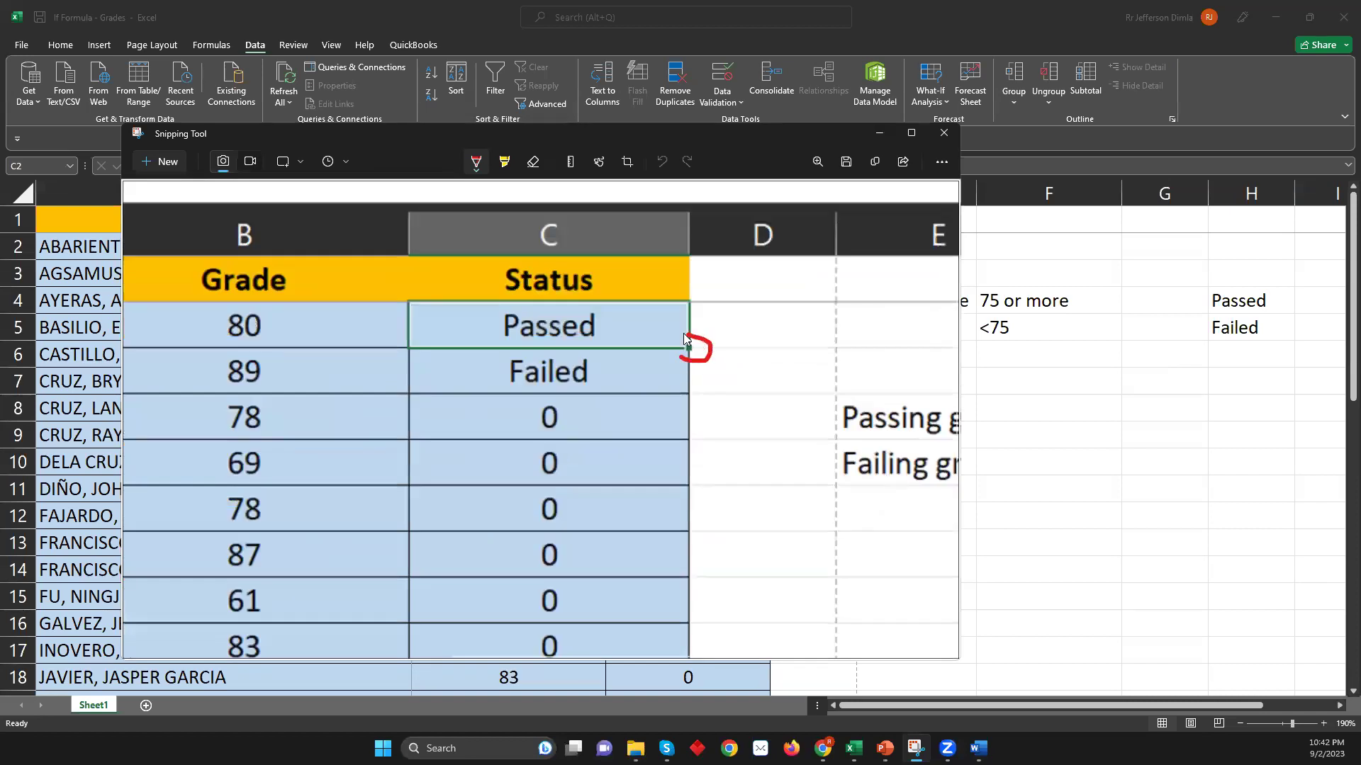
{"action": "left_click_drag", "start_coordinate": [705, 366], "coordinate": [700, 365]}
{"action": "key", "text": "alt+Tab"}
- Clear the old Status values from C3 down to the last row
{"action": "left_click", "coordinate": [723, 273]}
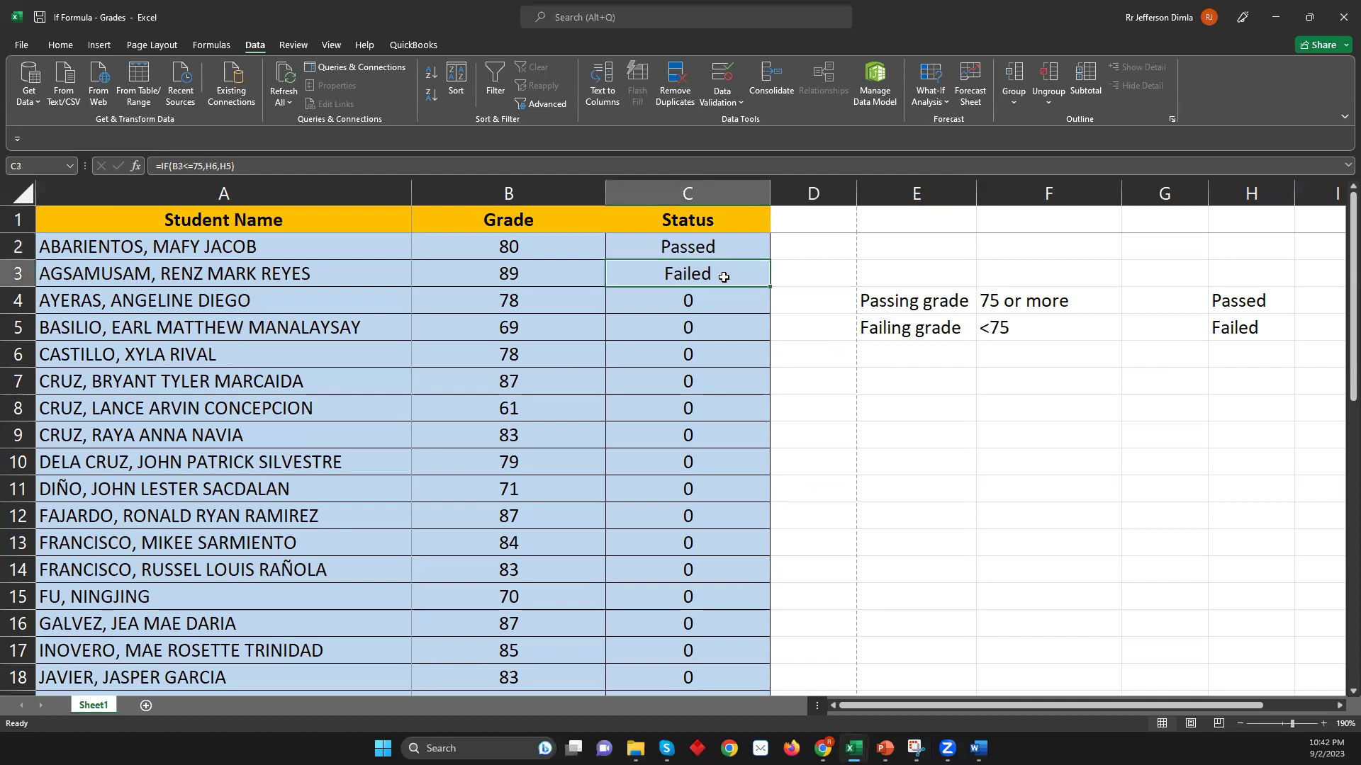
{"action": "key", "text": "ctrl+shift+Down"}
{"action": "key", "text": "Delete"}
{"action": "scroll", "coordinate": [712, 272], "scroll_direction": "up", "scroll_amount": 1}
{"action": "scroll", "coordinate": [712, 273], "scroll_direction": "up", "scroll_amount": 7}
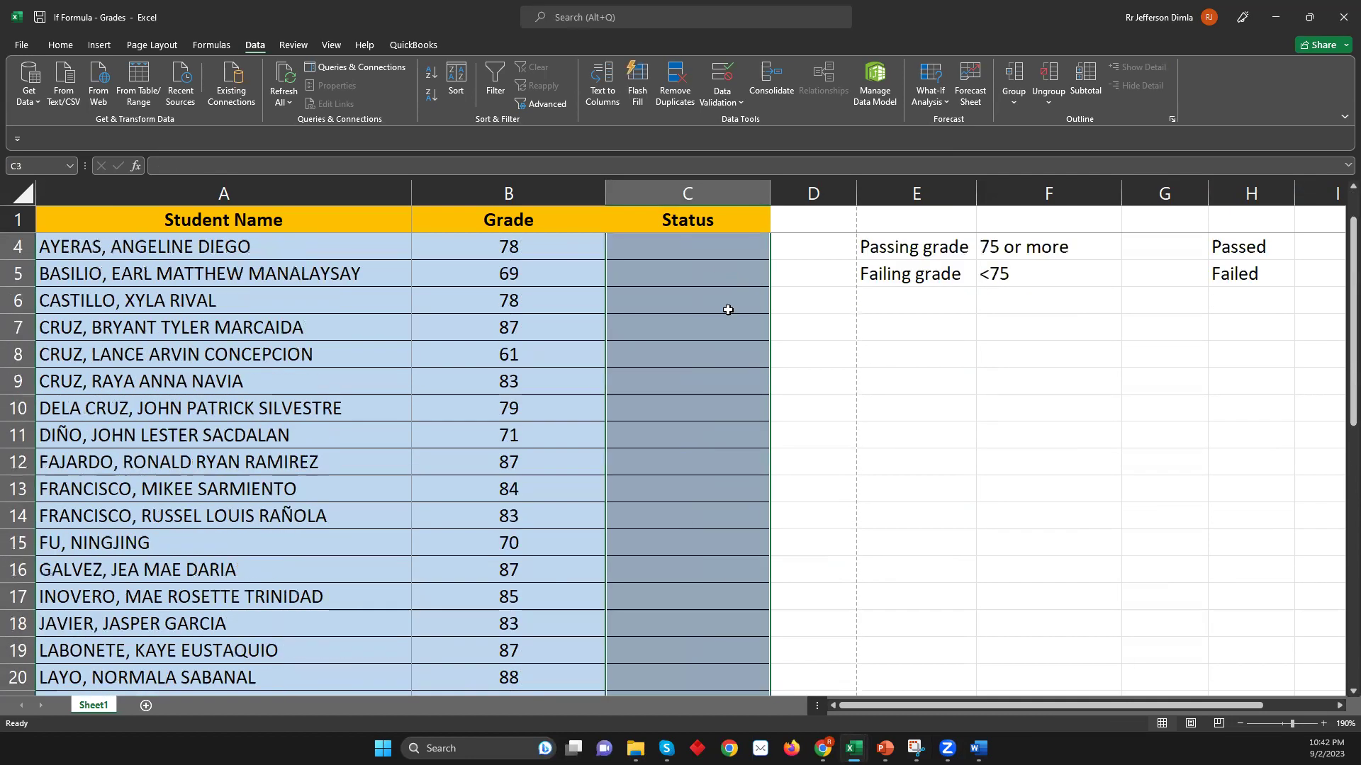
- Fill C2's locked IF formula down column C and check the copy in C5
{"action": "left_click", "coordinate": [765, 255]}
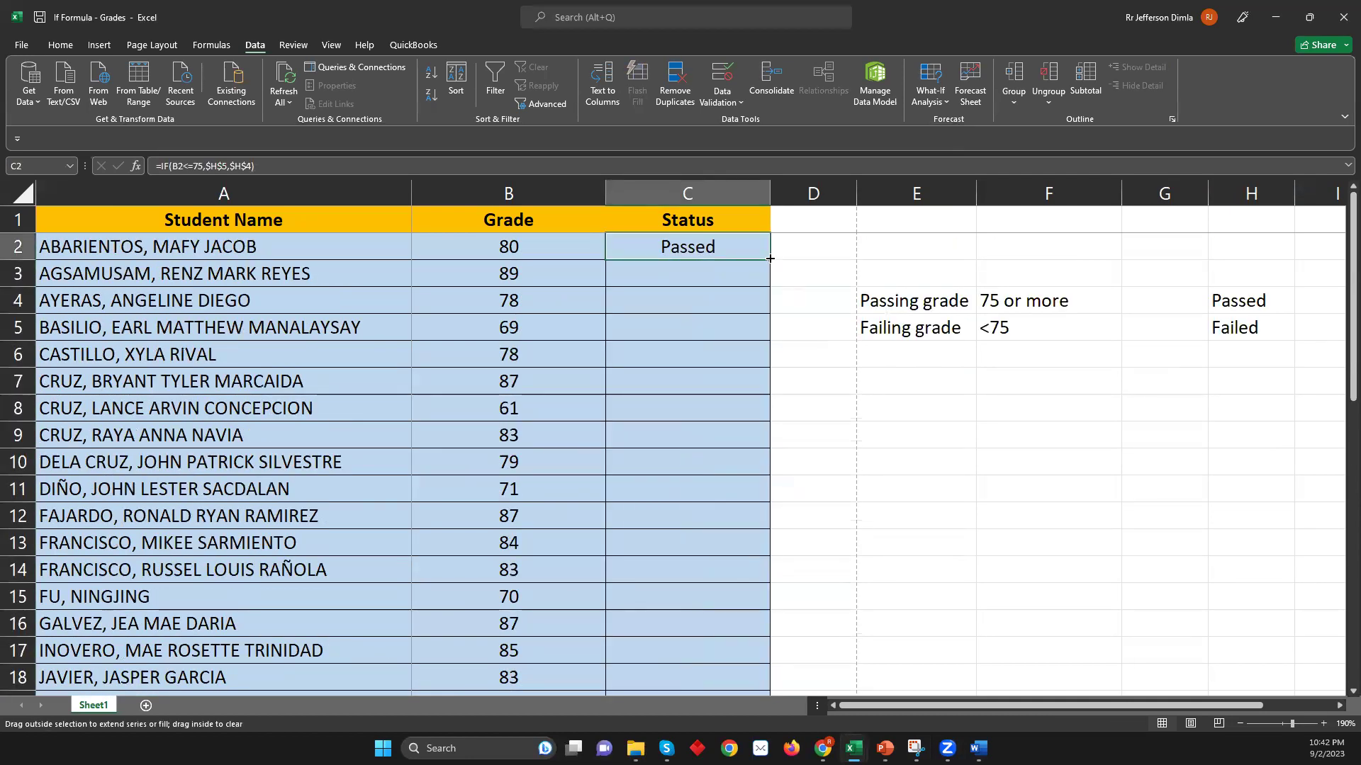
{"action": "double_click", "coordinate": [770, 259]}
{"action": "scroll", "coordinate": [762, 270], "scroll_direction": "down", "scroll_amount": 2}
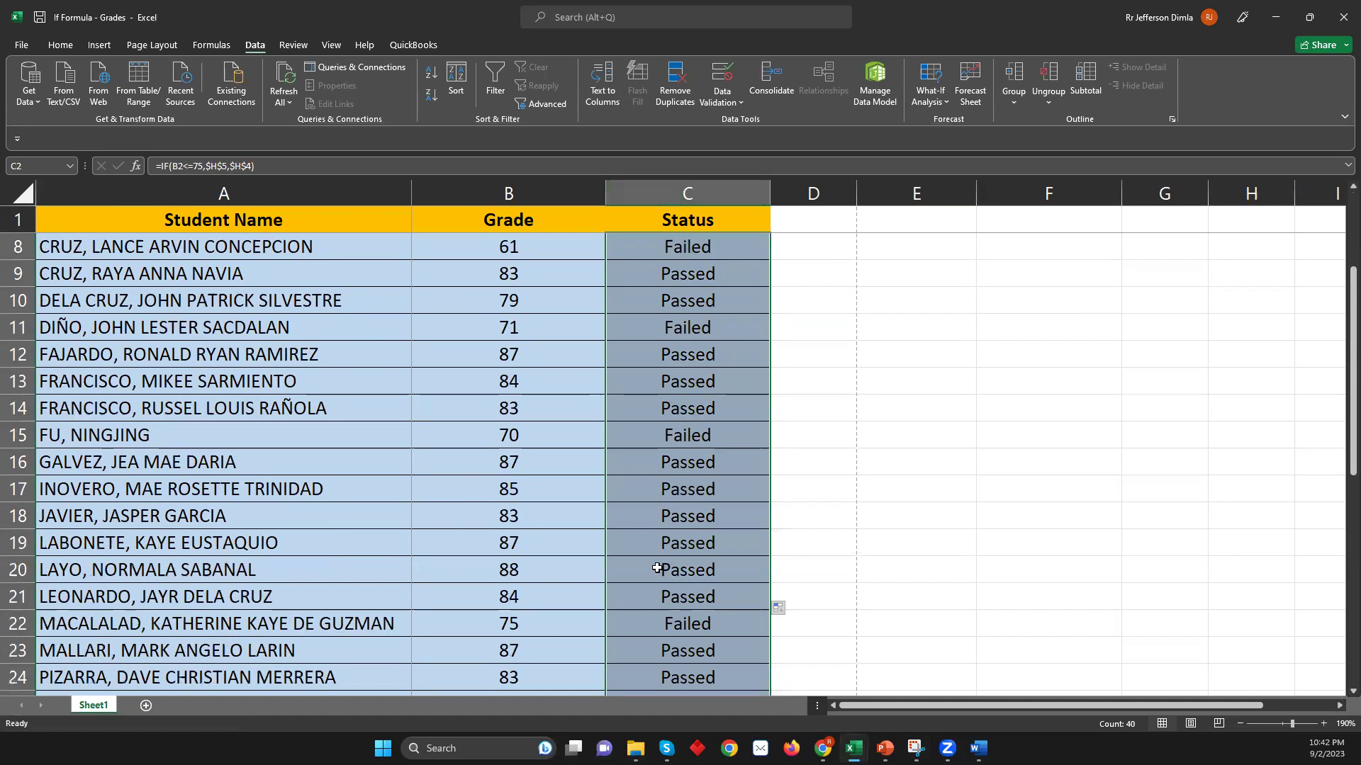
{"action": "scroll", "coordinate": [762, 319], "scroll_direction": "down", "scroll_amount": 8}
{"action": "scroll", "coordinate": [763, 404], "scroll_direction": "up", "scroll_amount": 8}
{"action": "scroll", "coordinate": [763, 404], "scroll_direction": "up", "scroll_amount": 2}
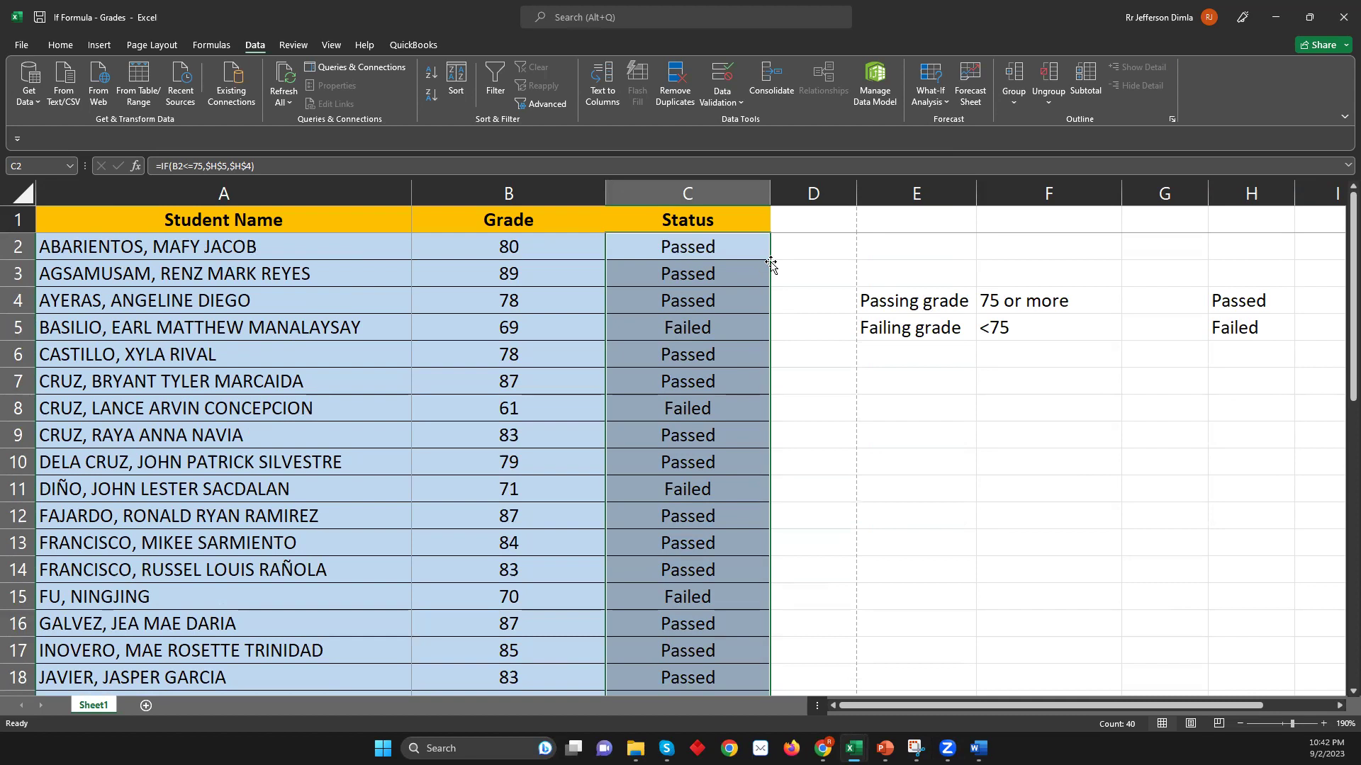
{"action": "left_click", "coordinate": [737, 256]}
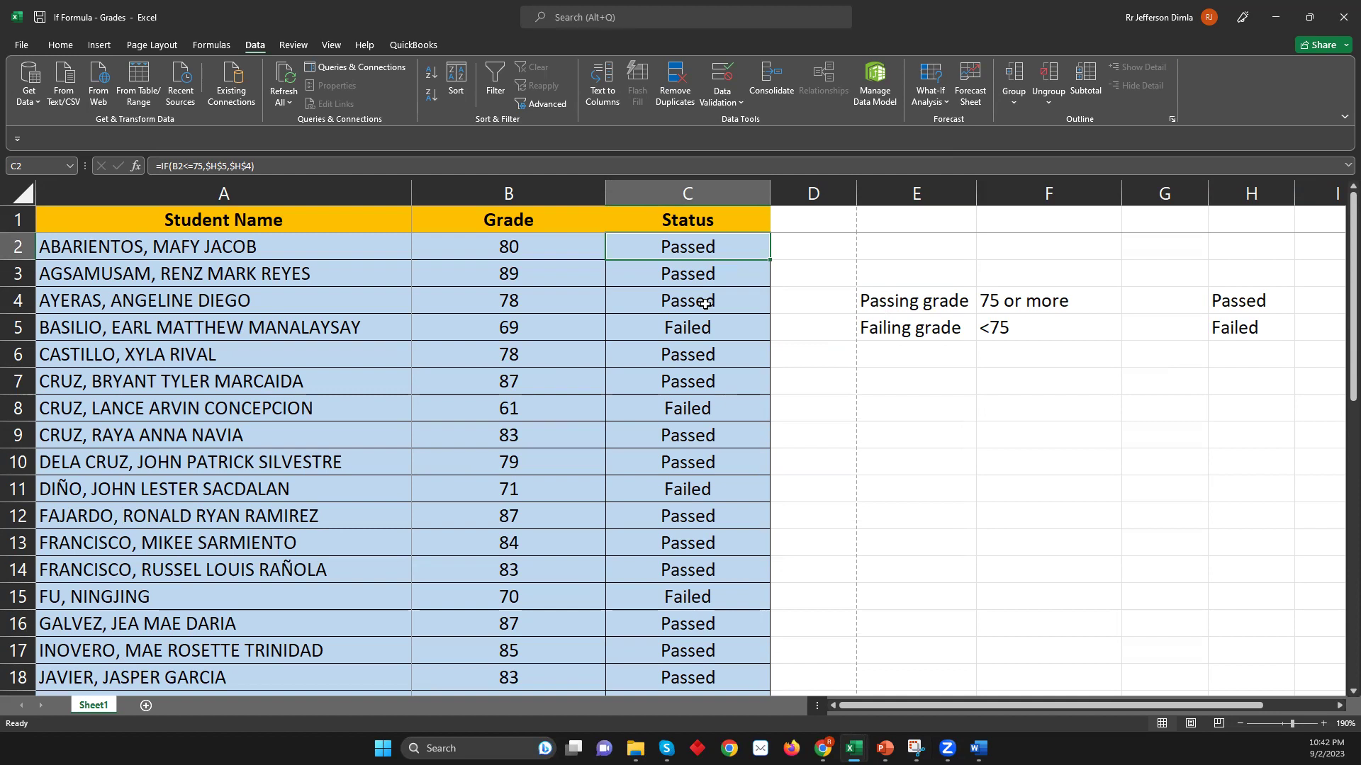
{"action": "left_click", "coordinate": [719, 339]}
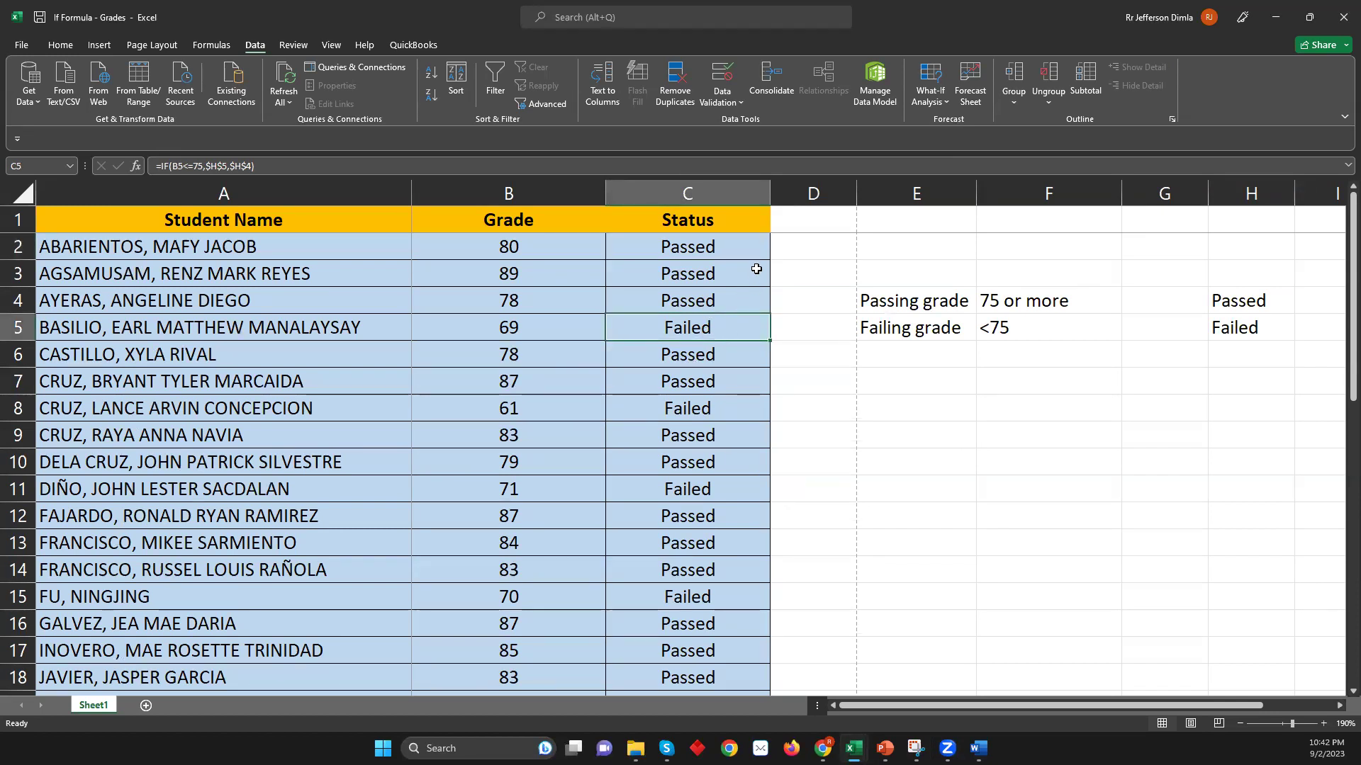